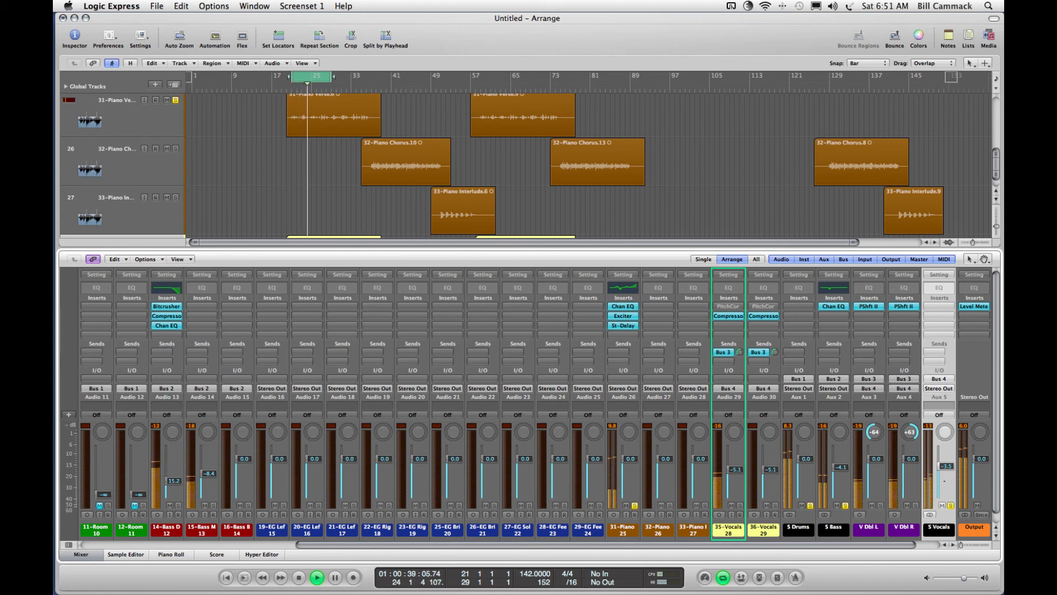
- Reset the S Vocals fader to 0.0 dB and mute the V Dbl L and V Dbl R channels
left_click(945, 470, "alt")
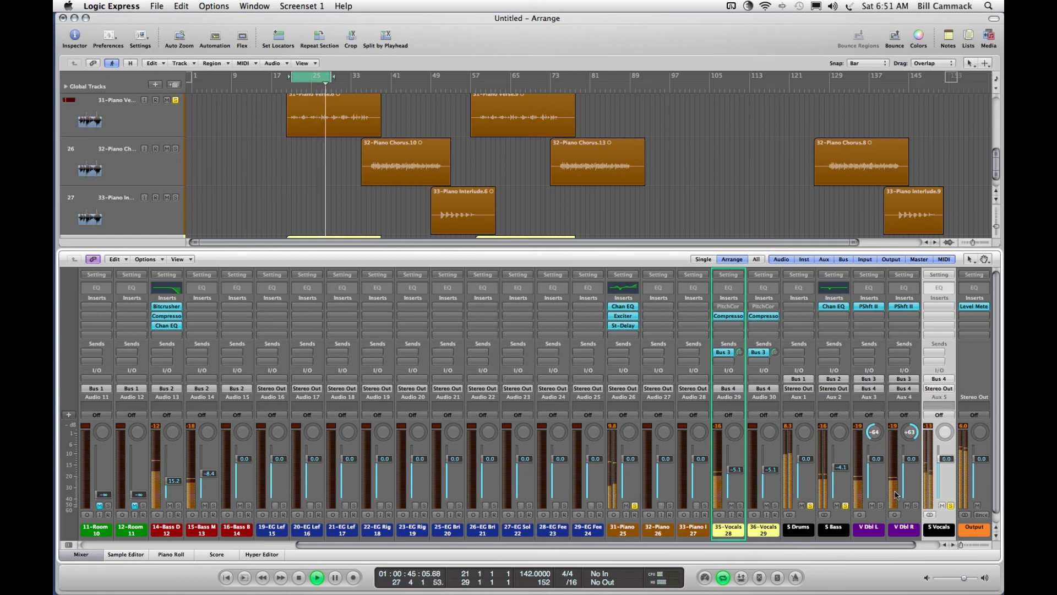
left_click(907, 507)
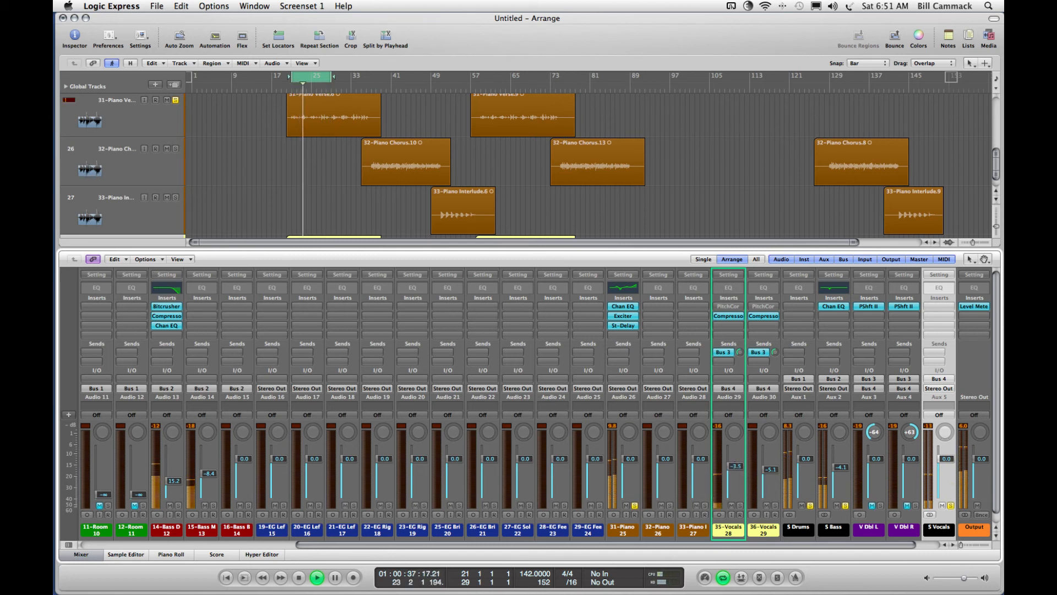
- Assign the V Dbl L and V Dbl R channels to mixer Group 2 and name the group Vocal Double
left_click(874, 400)
left_click(899, 401, "shift")
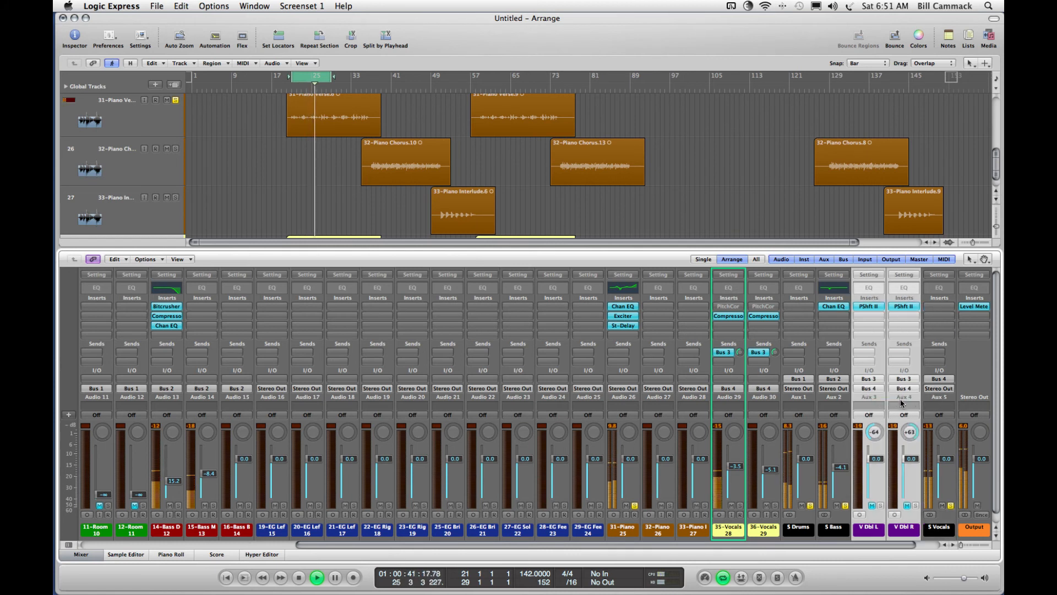
left_click(903, 406)
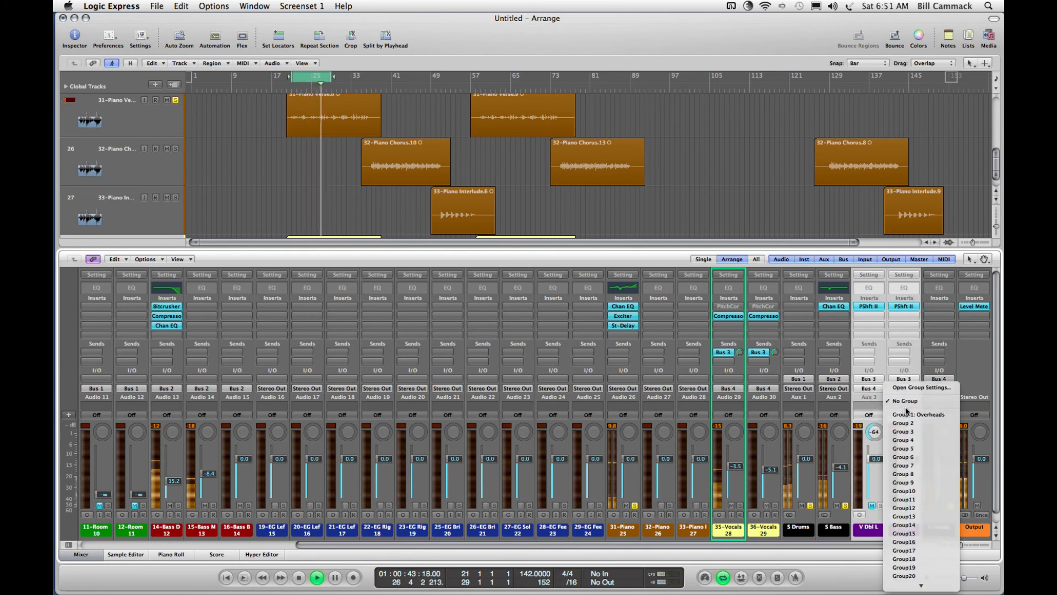
left_click(911, 424)
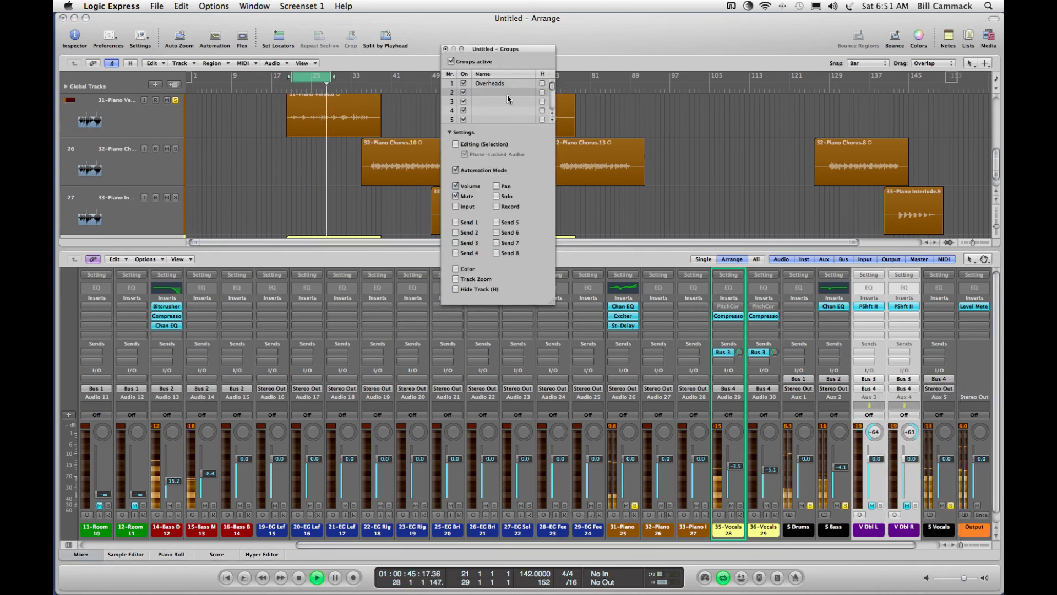
double_click(497, 94)
type("Vocal Double")
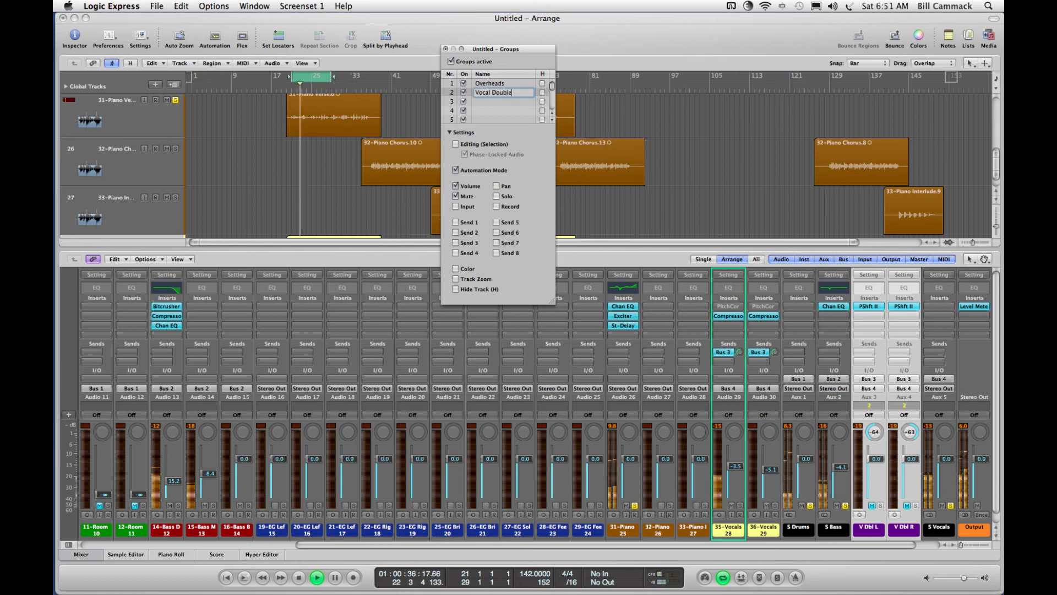
key("Return")
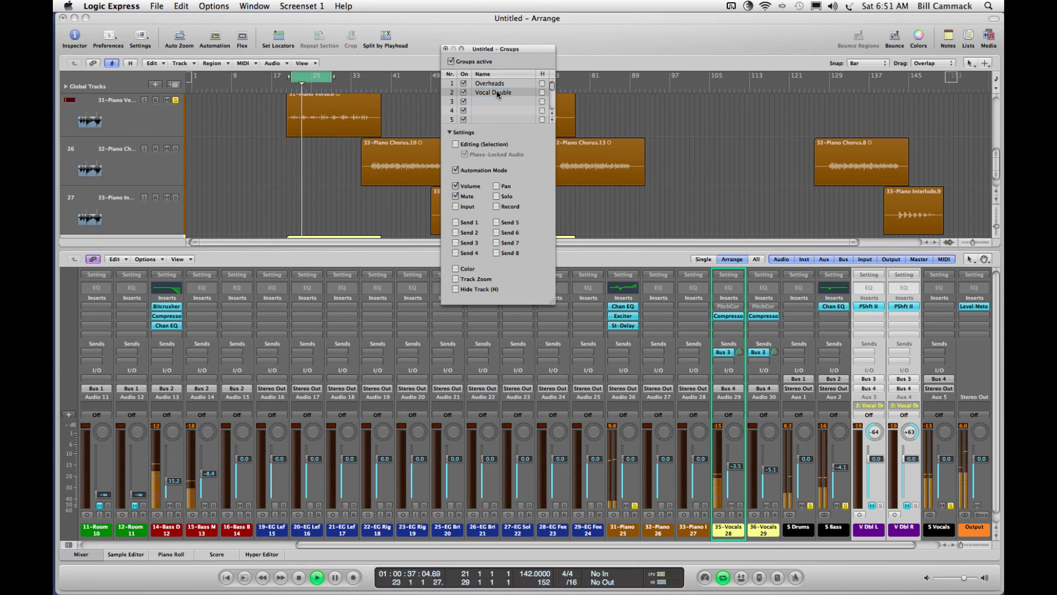
left_click(446, 49)
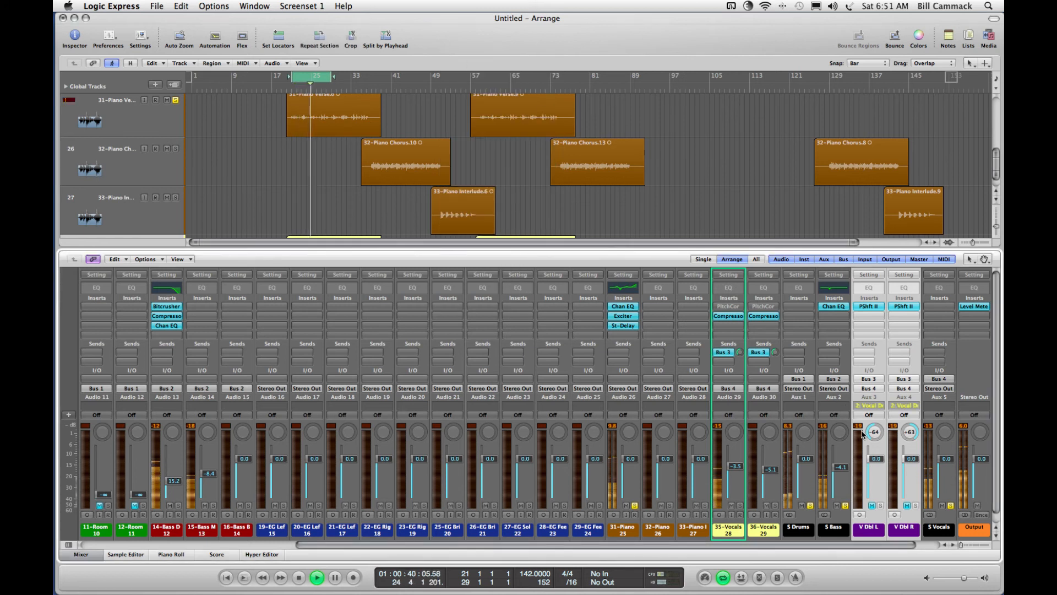
- Deselect the vocal double channels, sweep their grouped faders down and up, and set both to -5.9 dB
left_click(832, 403)
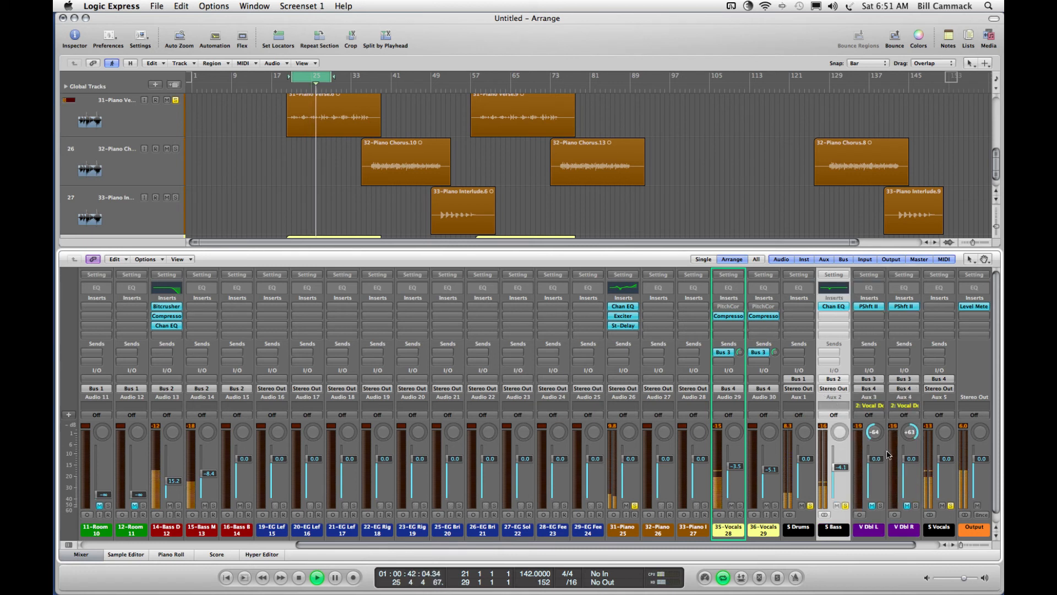
left_click_drag(911, 459, 911, 494)
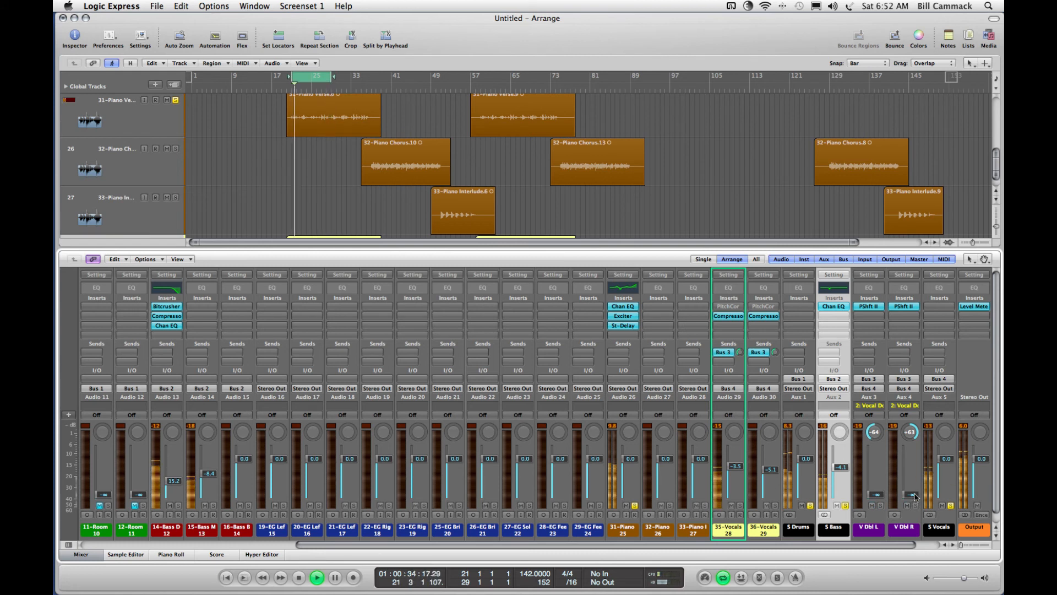
left_click_drag(911, 481, 912, 447)
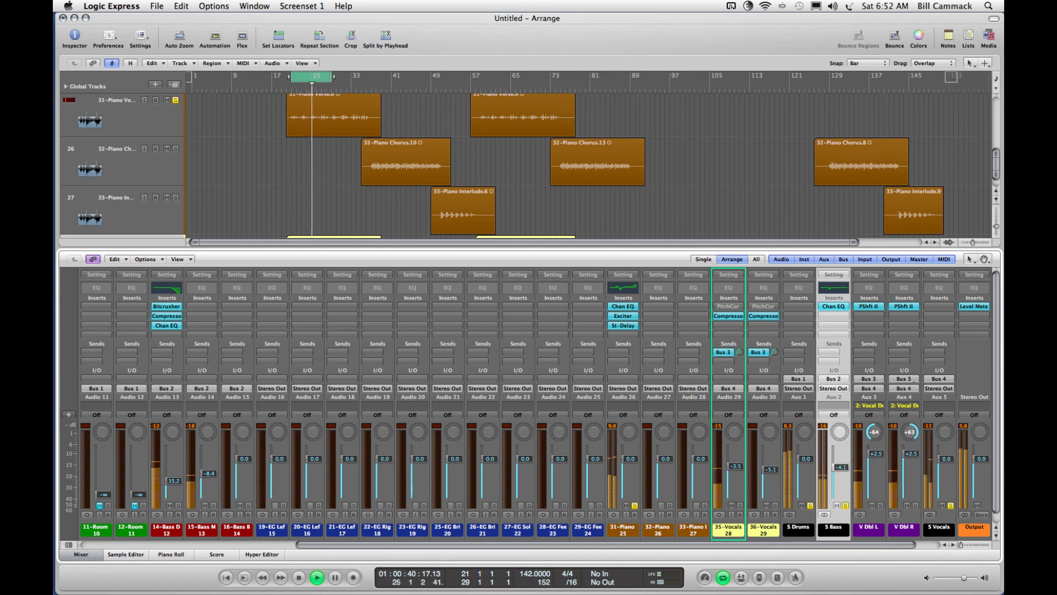
mouse_move(911, 454)
left_mouse_down()
mouse_move(912, 491)
mouse_move(911, 469)
left_mouse_up()
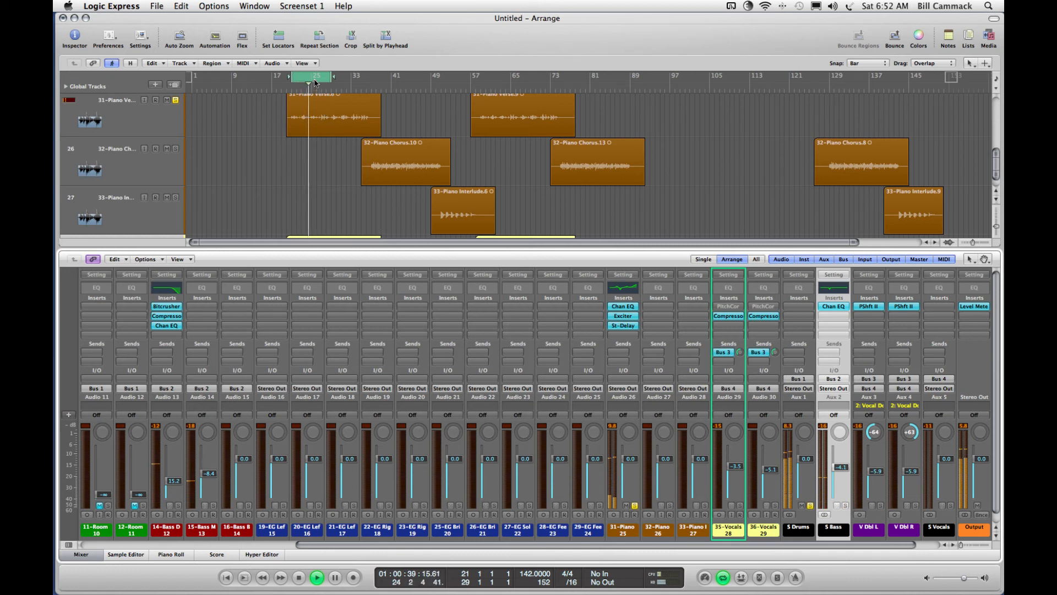
- Move the eight-bar cycle range to start at bar 37 and solo the 32-Piano Chorus track
left_click_drag(316, 82, 391, 83)
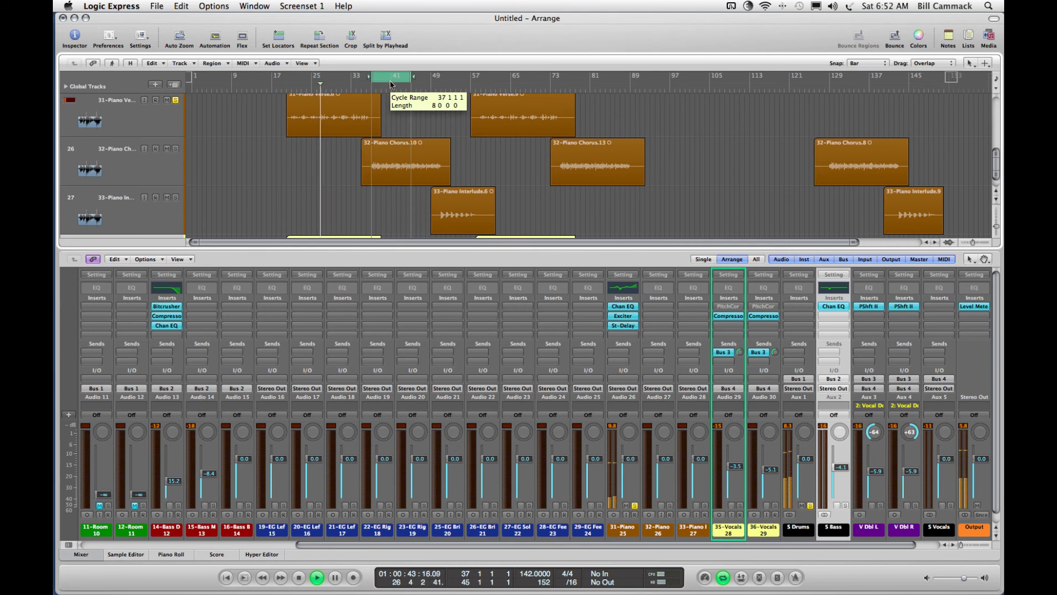
key("ctrl+Right")
key("ctrl+Right")
key("ctrl+Right")
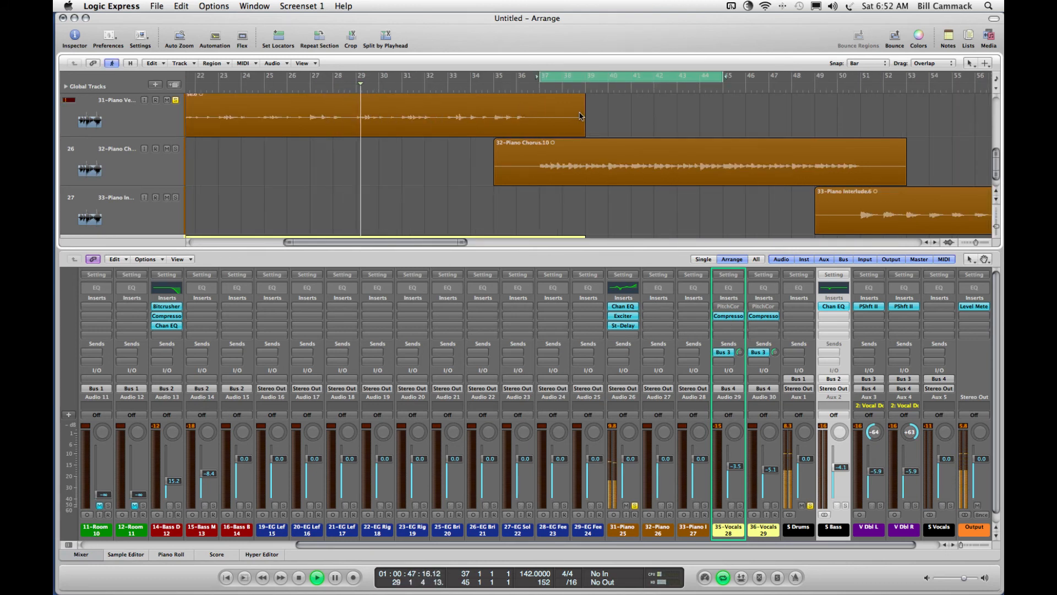
key("ctrl+Left")
key("ctrl+Left")
key("ctrl+Left")
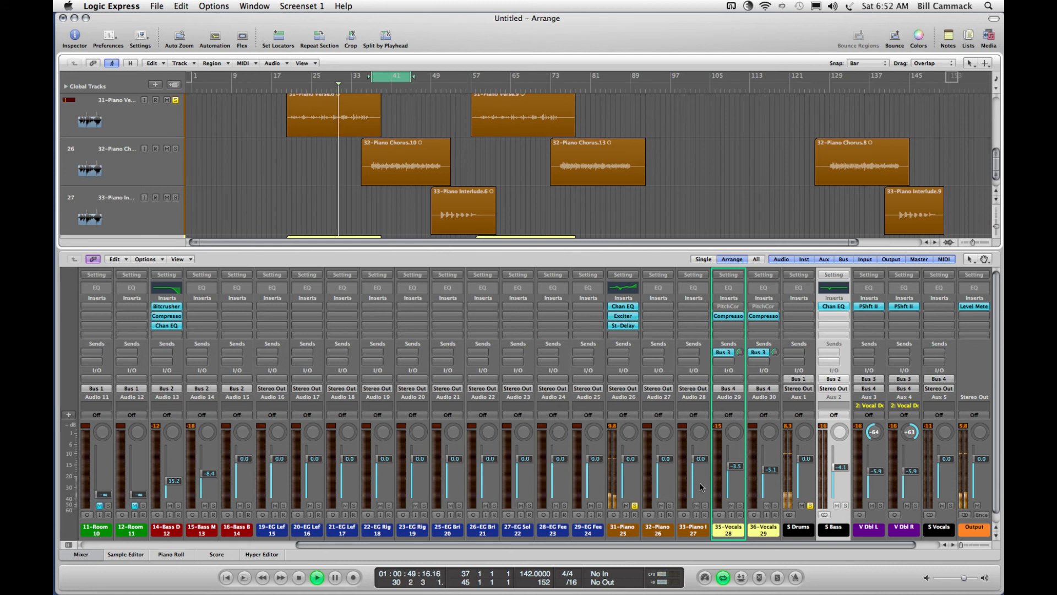
left_click(670, 506)
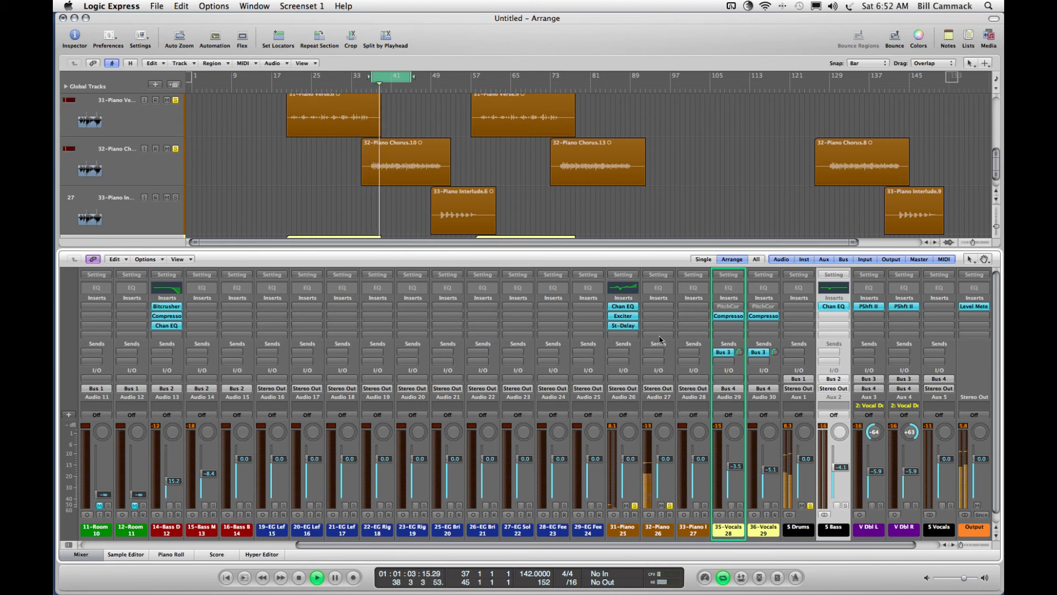
- Copy the Channel EQ, Exciter and Stereo Delay inserts from the 31-Piano channel to the 32-Piano channel
left_click_drag(621, 310, 651, 308)
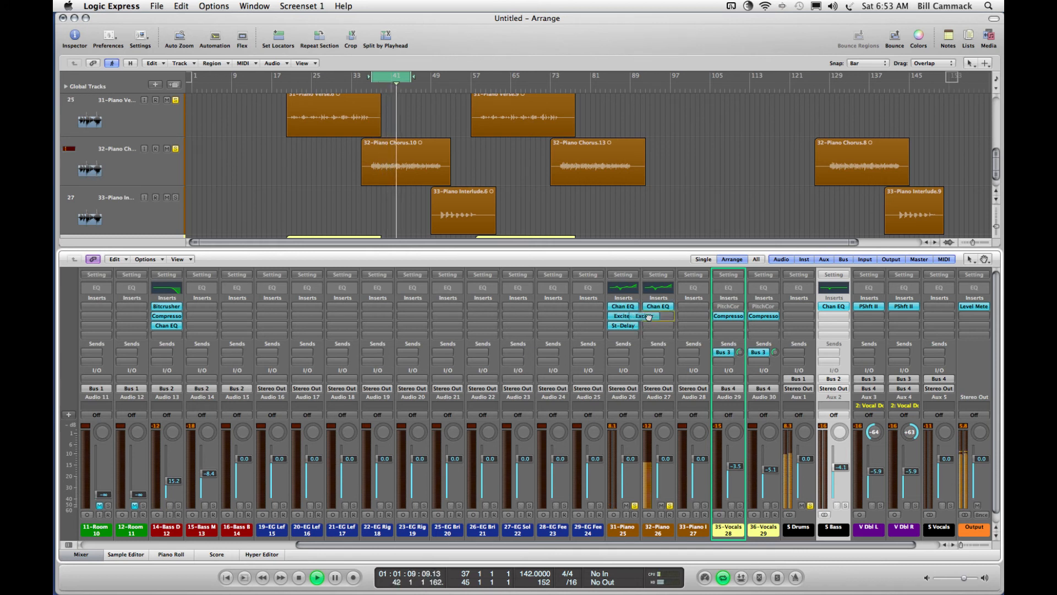
left_click_drag(649, 317, 653, 318)
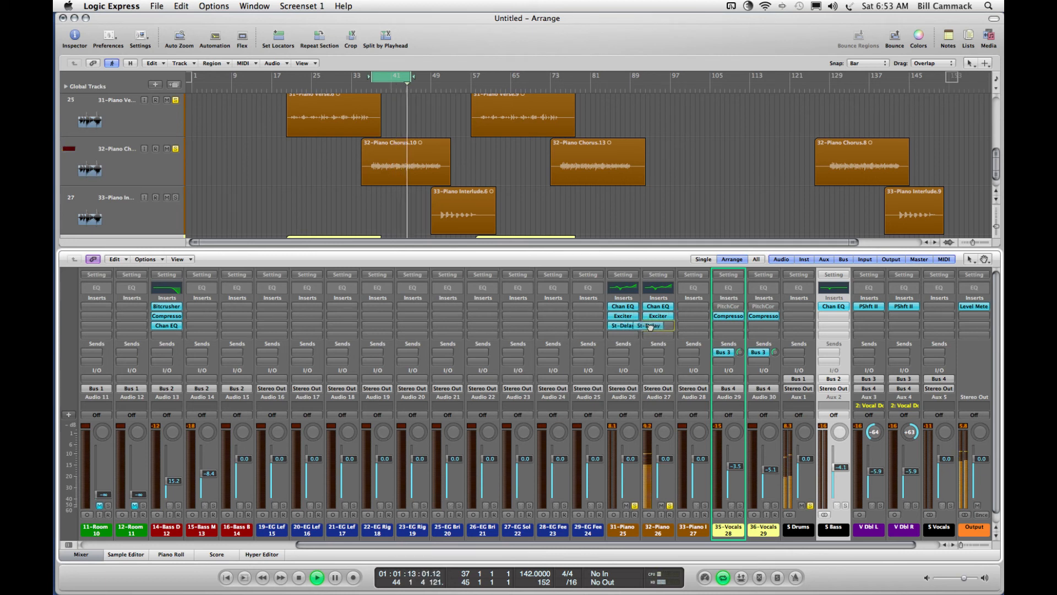
left_click_drag(651, 326, 652, 326)
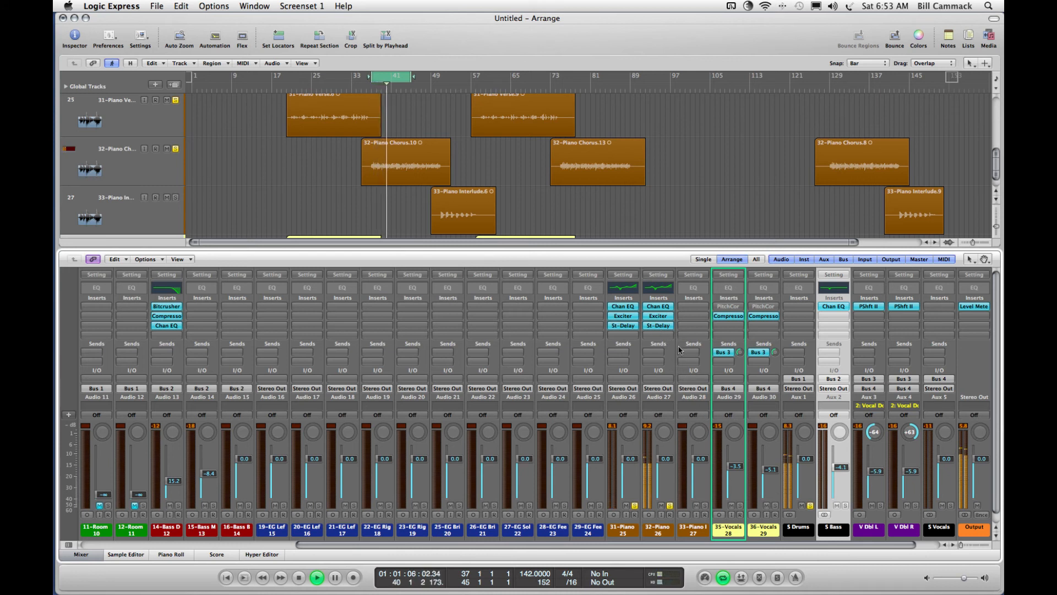
- Solo the 33-Piano Interlude track and move the cycle range over it, from bar 49 to bar 57
scroll(681, 349, "right", 1)
scroll(680, 349, "right", 1)
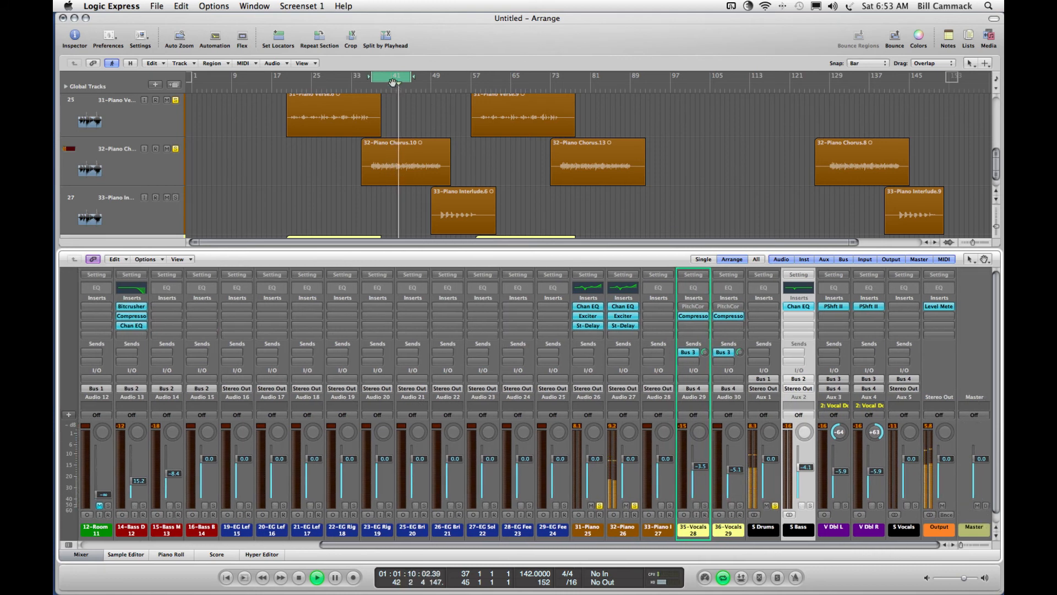
left_click_drag(393, 79, 443, 80)
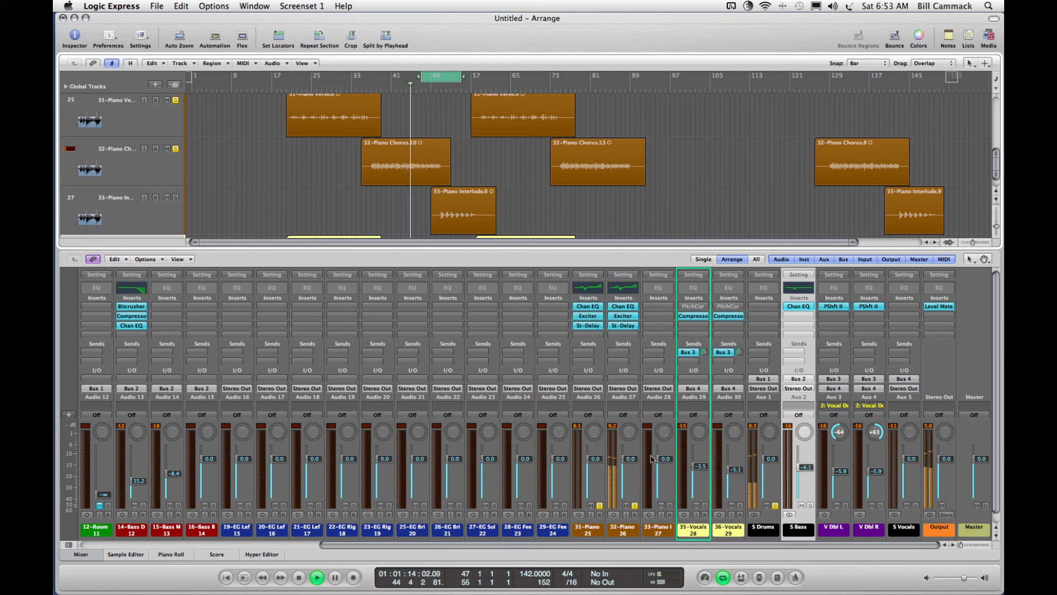
left_click(671, 505)
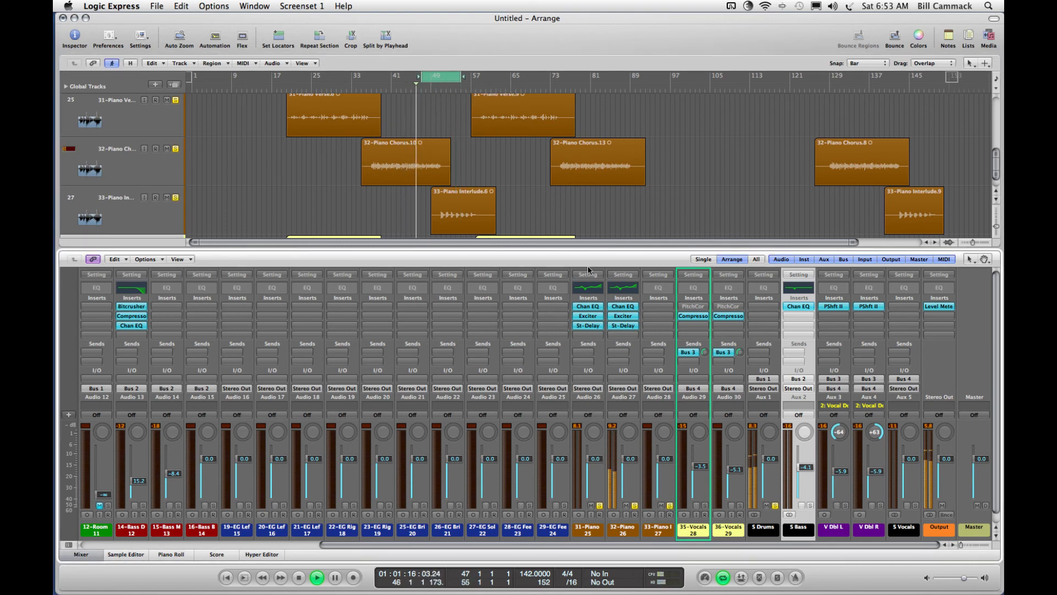
key("ctrl+Right")
key("ctrl+Right")
key("ctrl+Right")
key("ctrl+Right")
key("ctrl+Right")
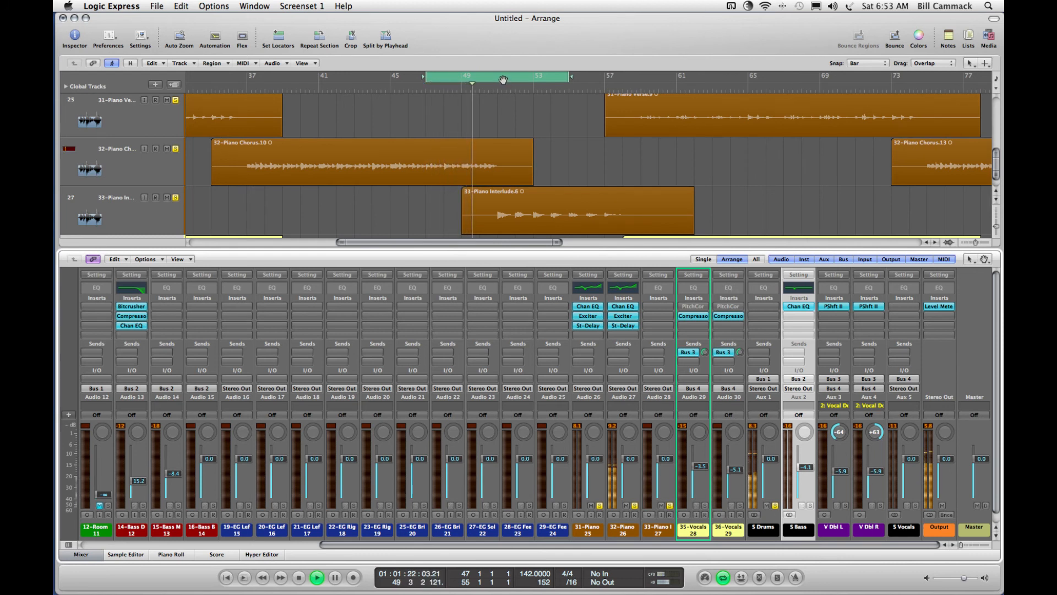
left_click_drag(502, 79, 529, 78)
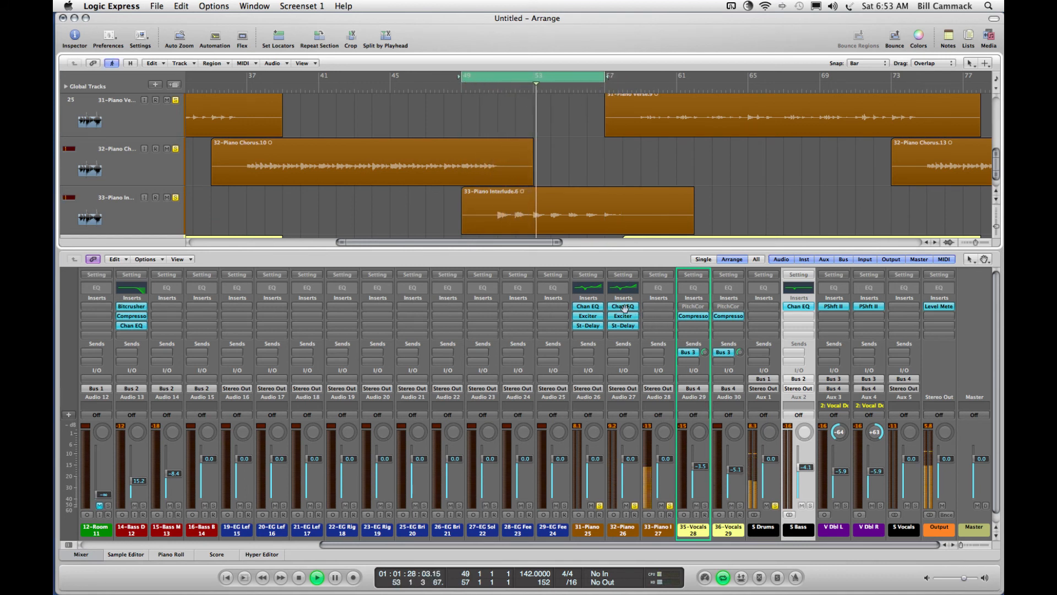
- Copy the Channel EQ, Exciter and Stereo Delay inserts from the 32-Piano channel to the 33-Piano Interlude channel
left_click_drag(624, 307, 659, 325)
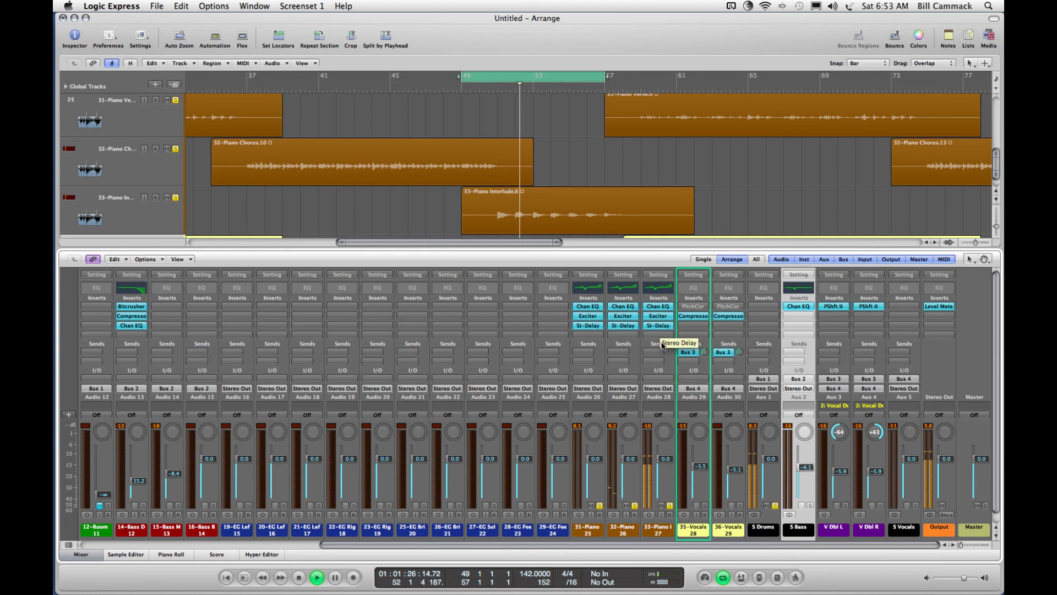
- Route the outputs of the 31-Piano, 32-Piano and 33-Piano channels together to Bus 5
left_click_drag(592, 401, 649, 401)
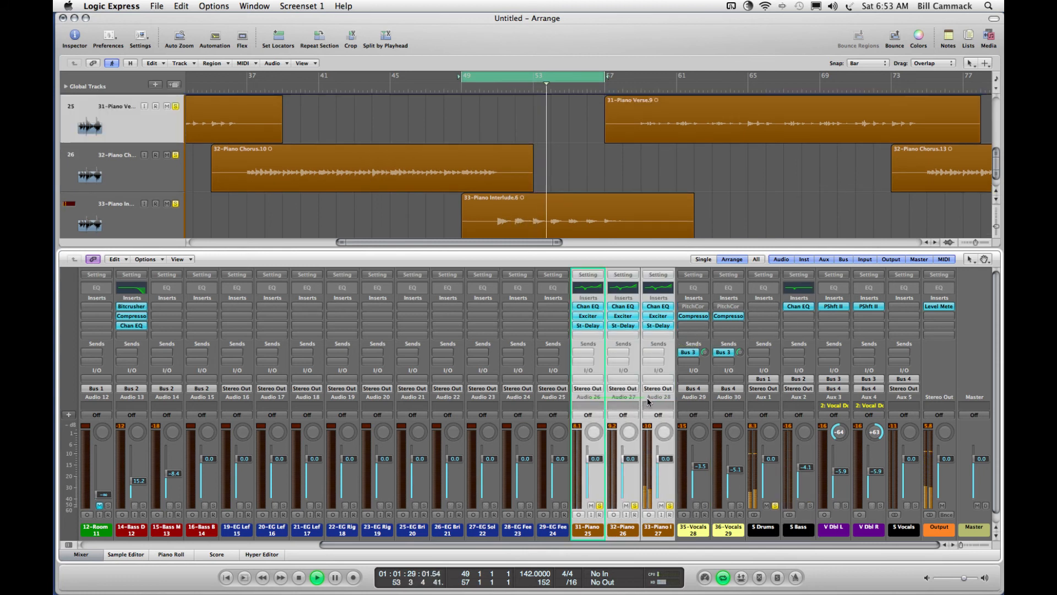
left_click(590, 390)
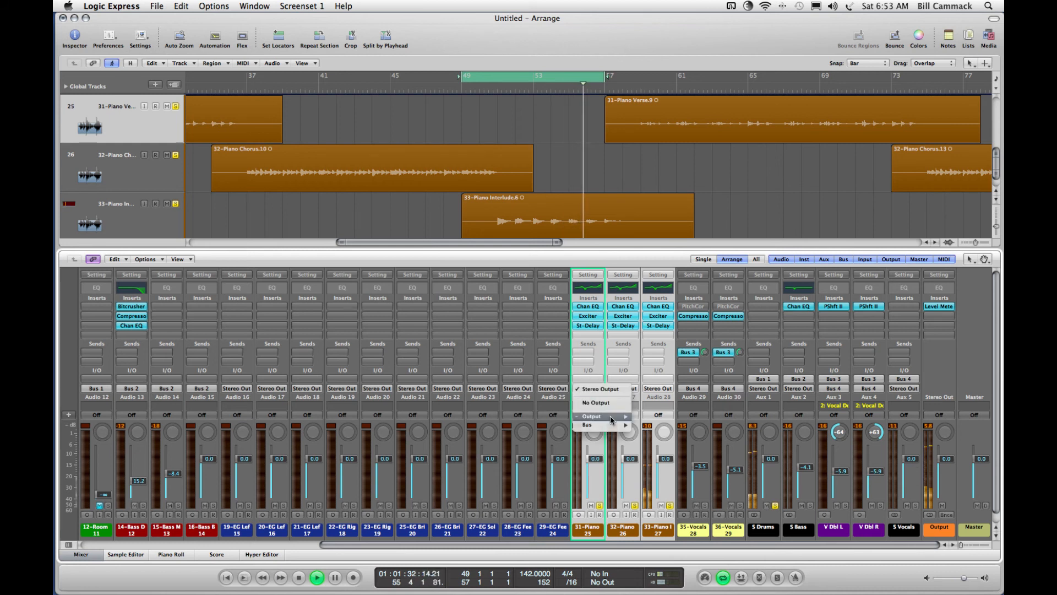
mouse_move(627, 425)
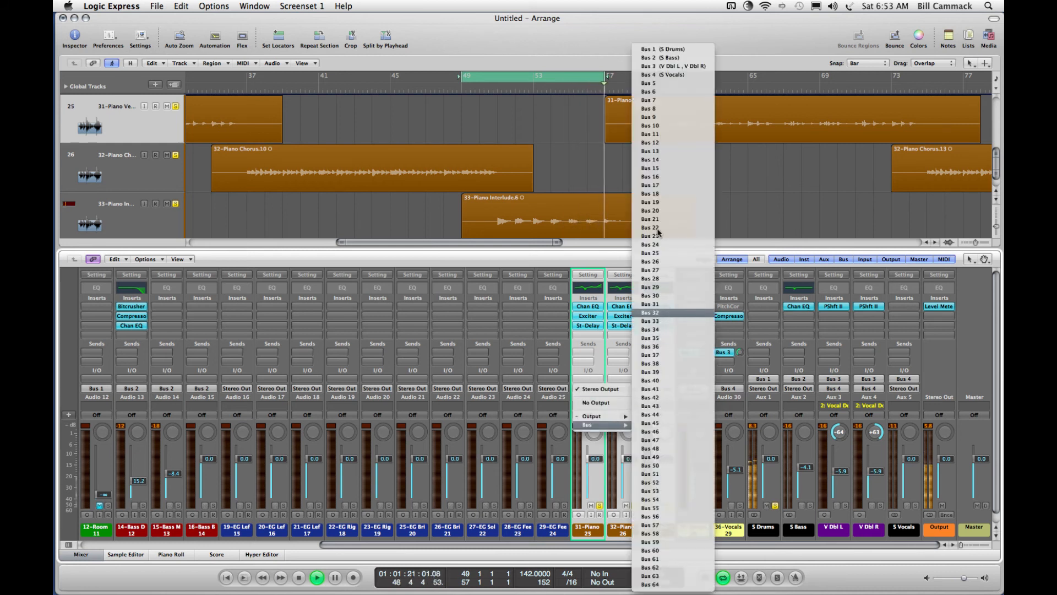
left_click(656, 84)
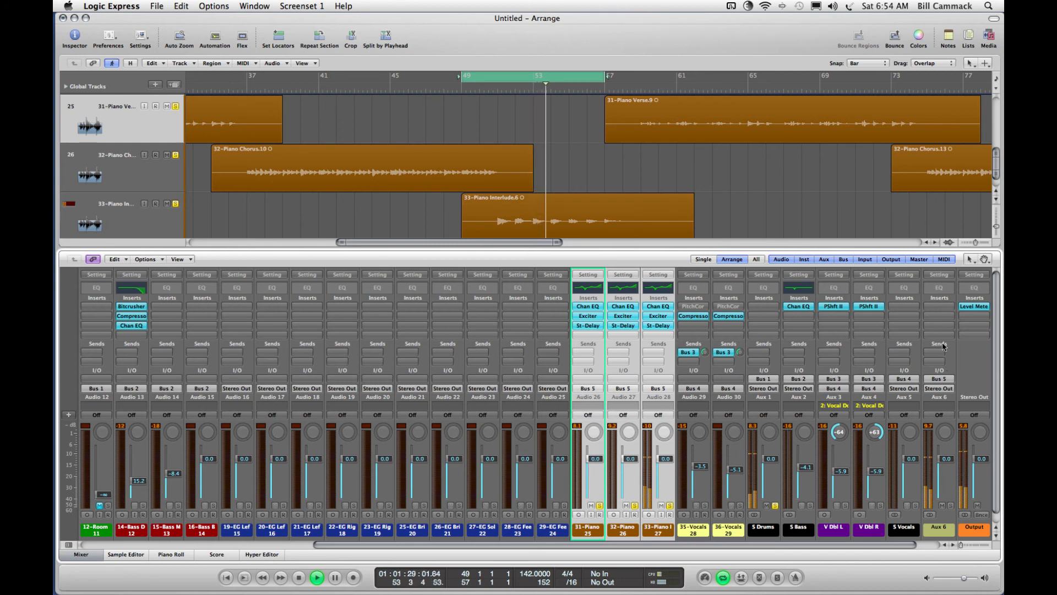
- Rename the Aux 6 channel fed by Bus 5 as S Piano
double_click(947, 527)
type("5")
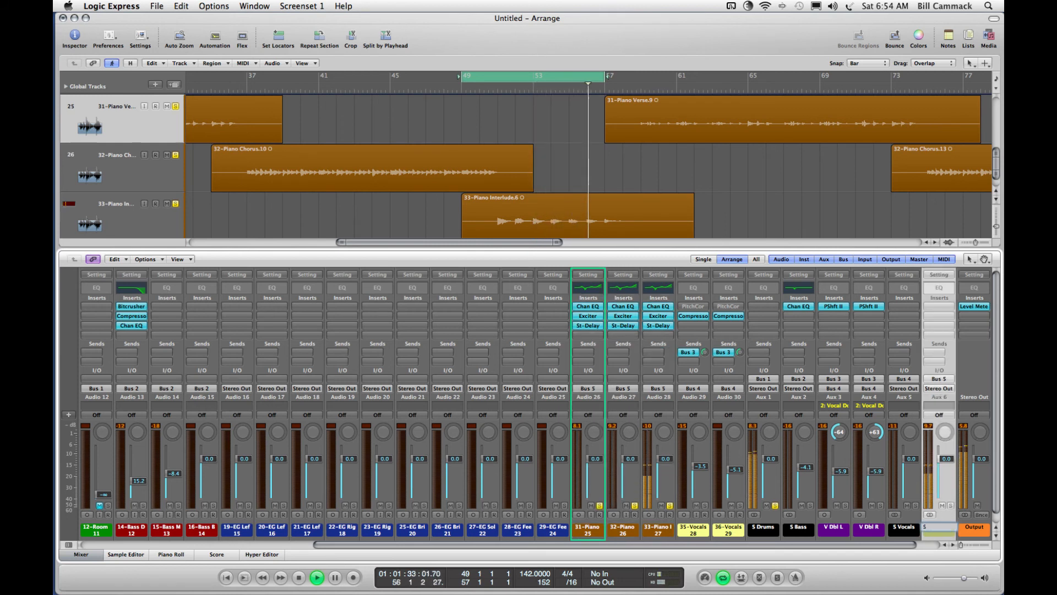
type(" Piano")
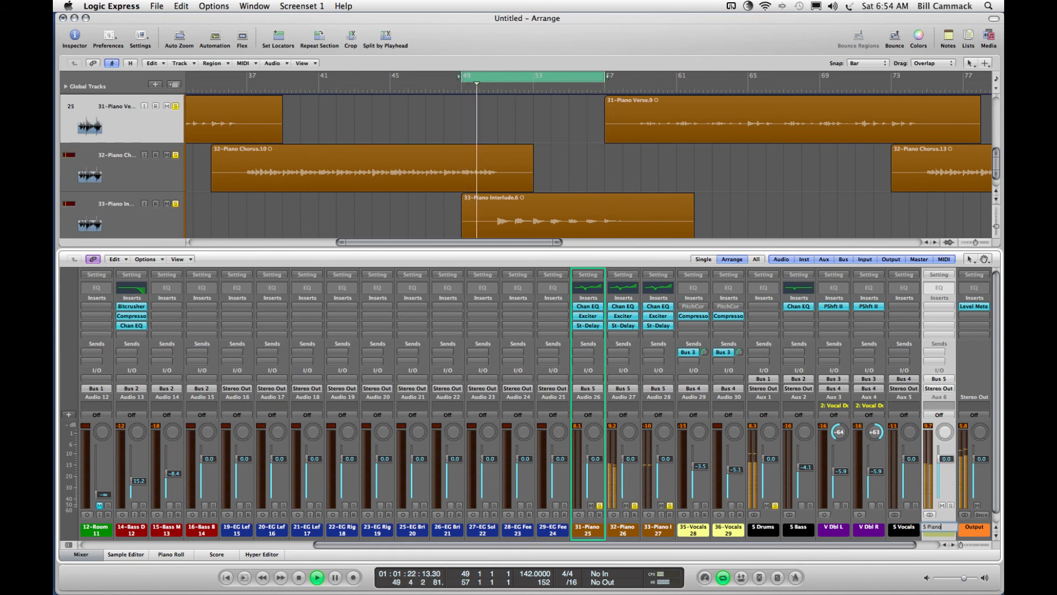
key("Return")
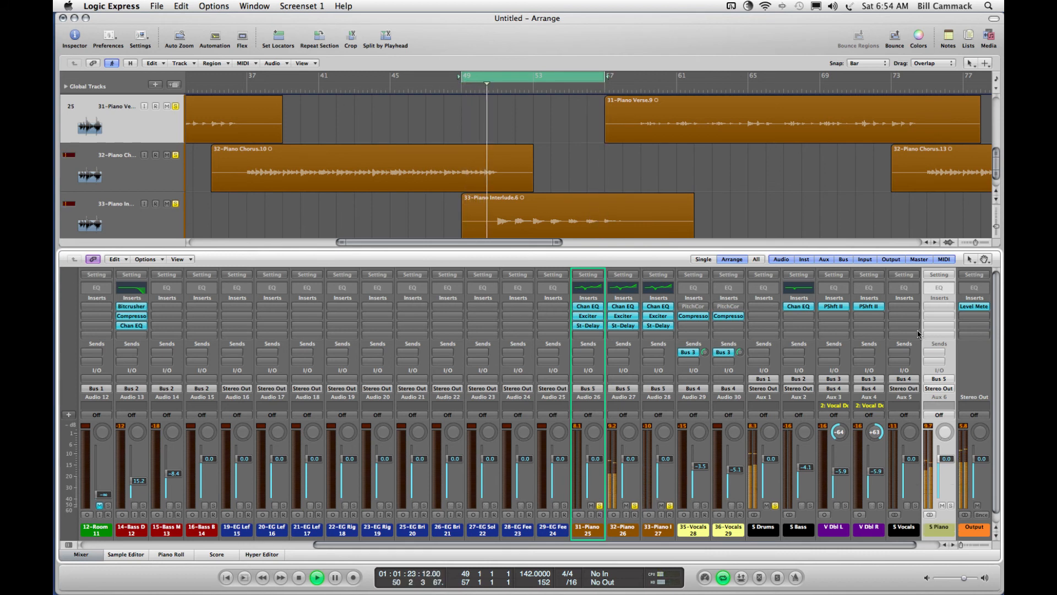
- Color the S Piano channel black and close the color palette
left_click(915, 46)
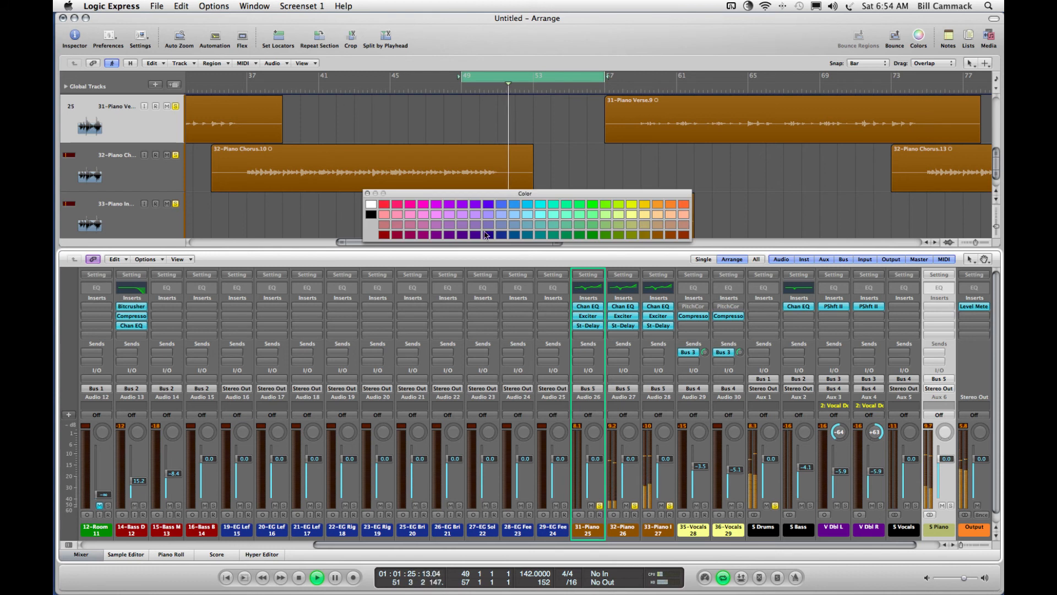
left_click(372, 215)
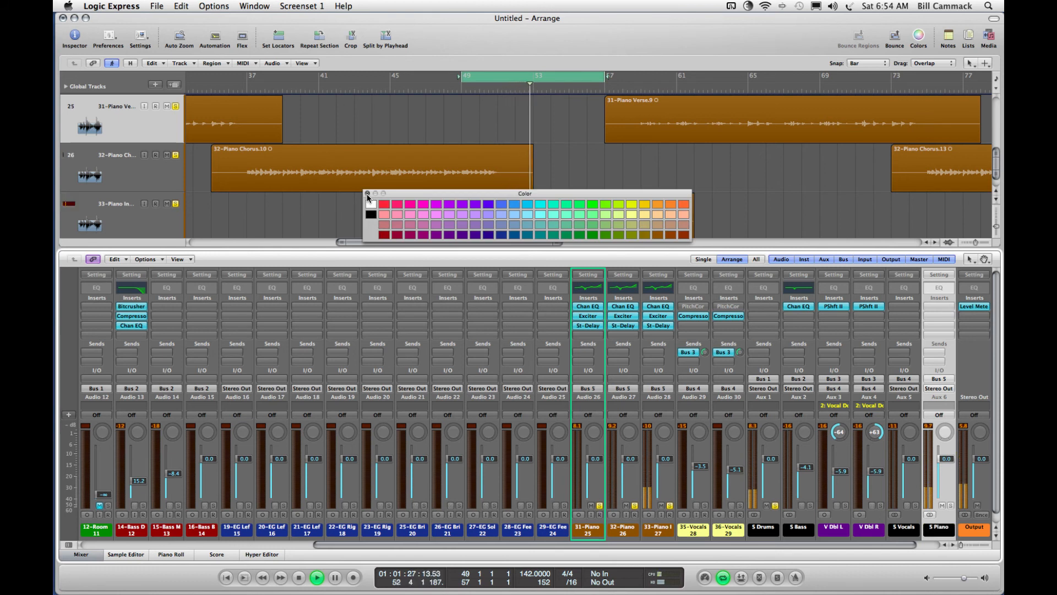
left_click(367, 194)
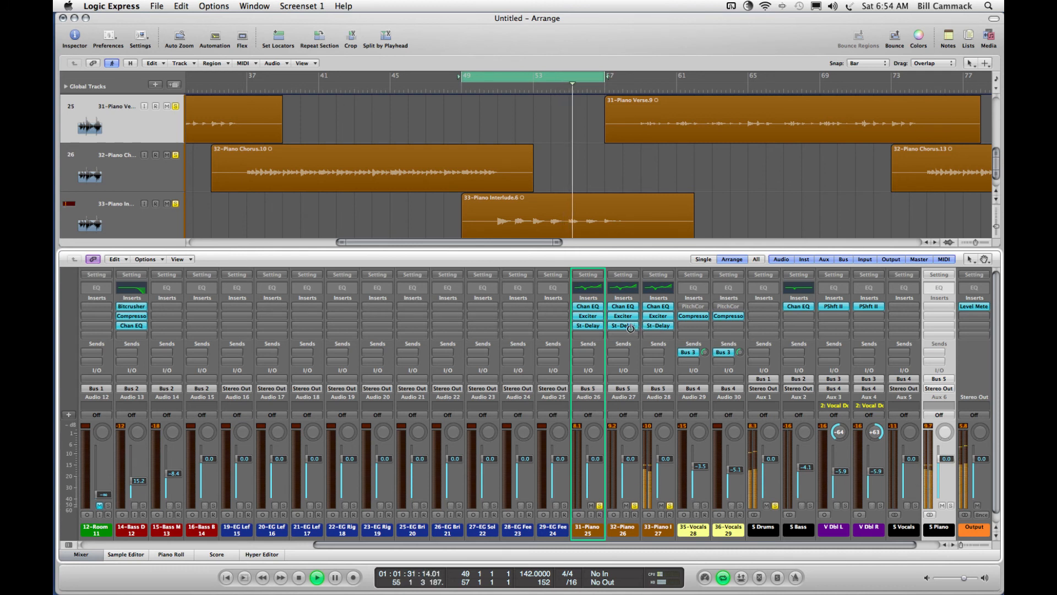
- Bypass the Channel EQ, Exciter and Stereo Delay inserts on the 31-Piano and 32-Piano channels
left_click(592, 327, "alt")
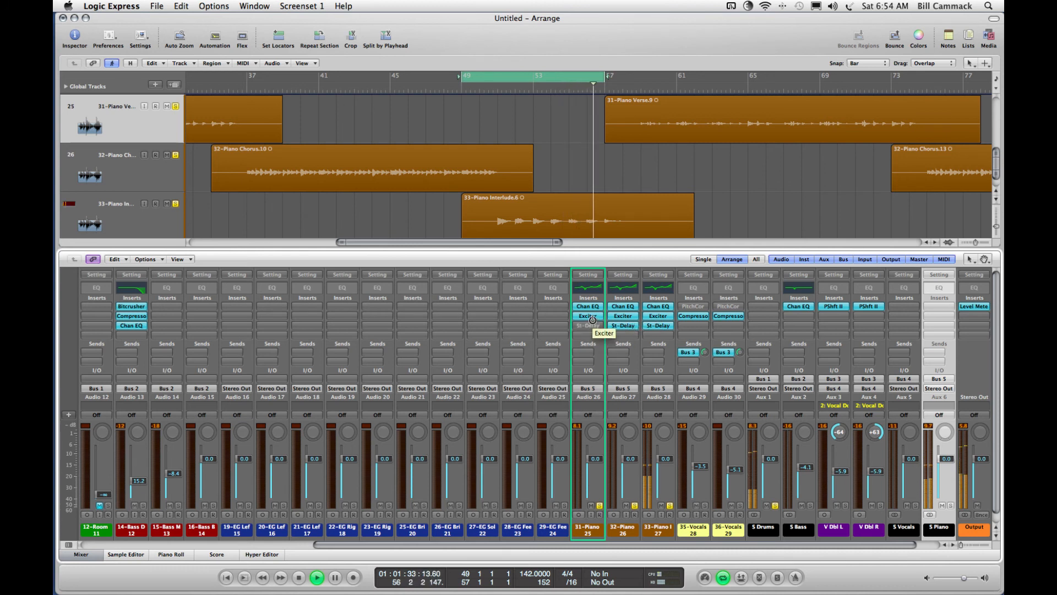
left_click(590, 317, "alt")
left_click(588, 306, "alt")
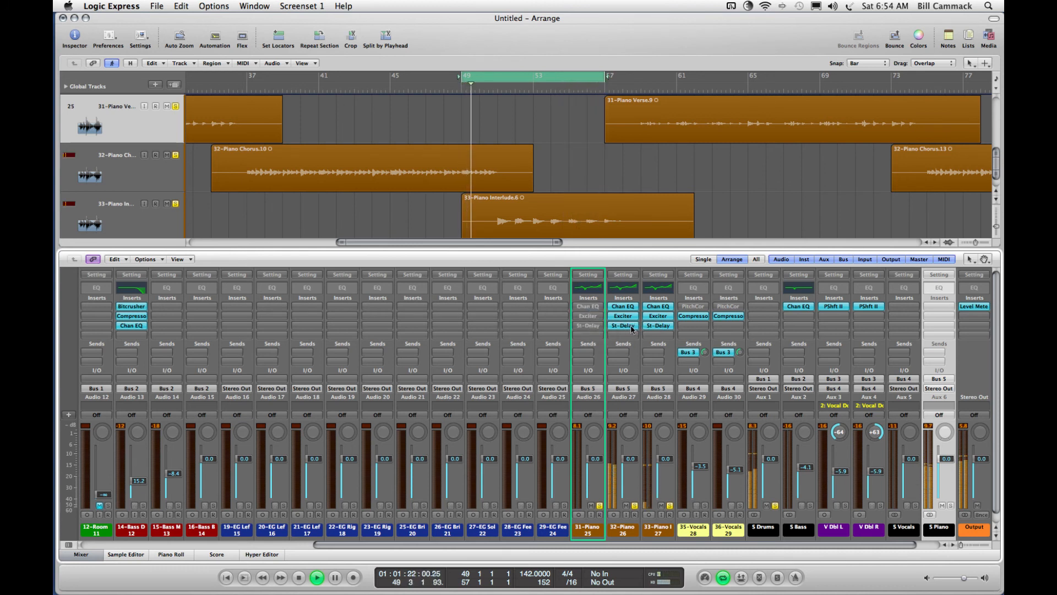
left_click(632, 326, "alt")
left_click(626, 307, "alt")
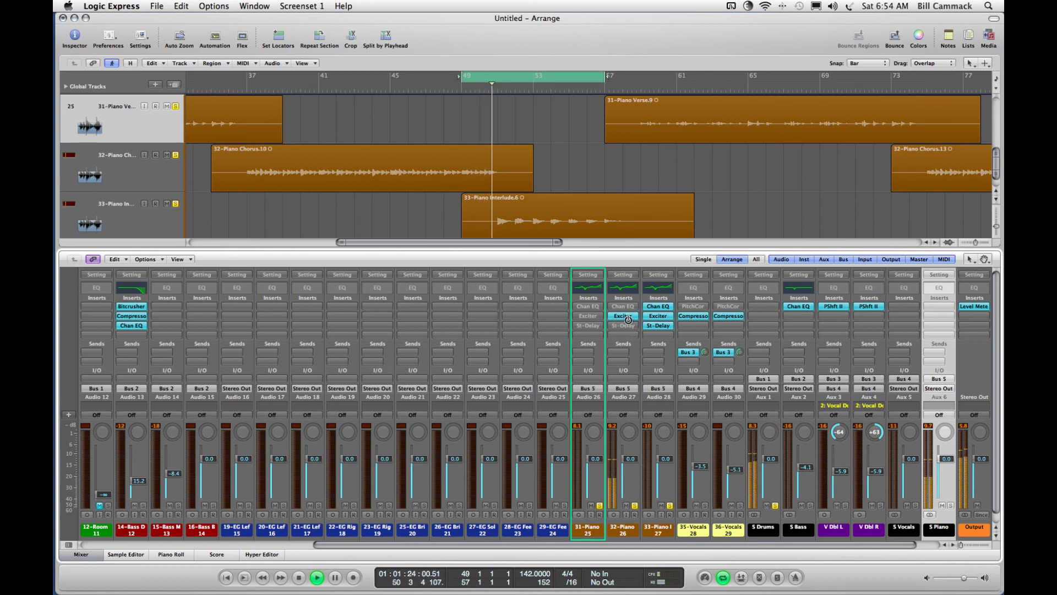
left_click(628, 320, "alt")
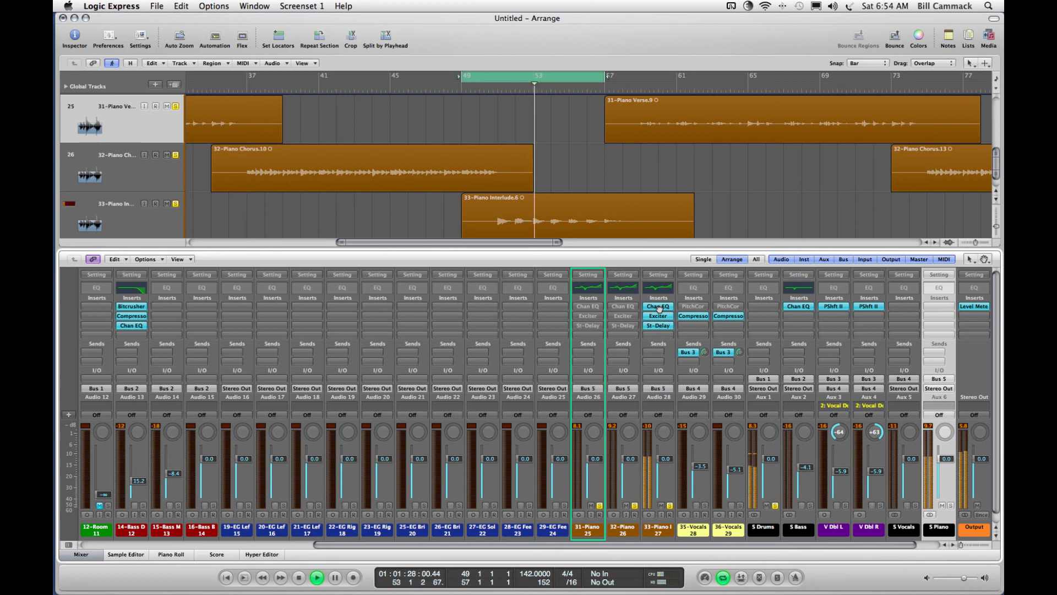
- Move the Channel EQ, Exciter and Stereo Delay inserts from the 33-Piano channel to the S Piano channel, keeping their order
left_click_drag(659, 309, 816, 312)
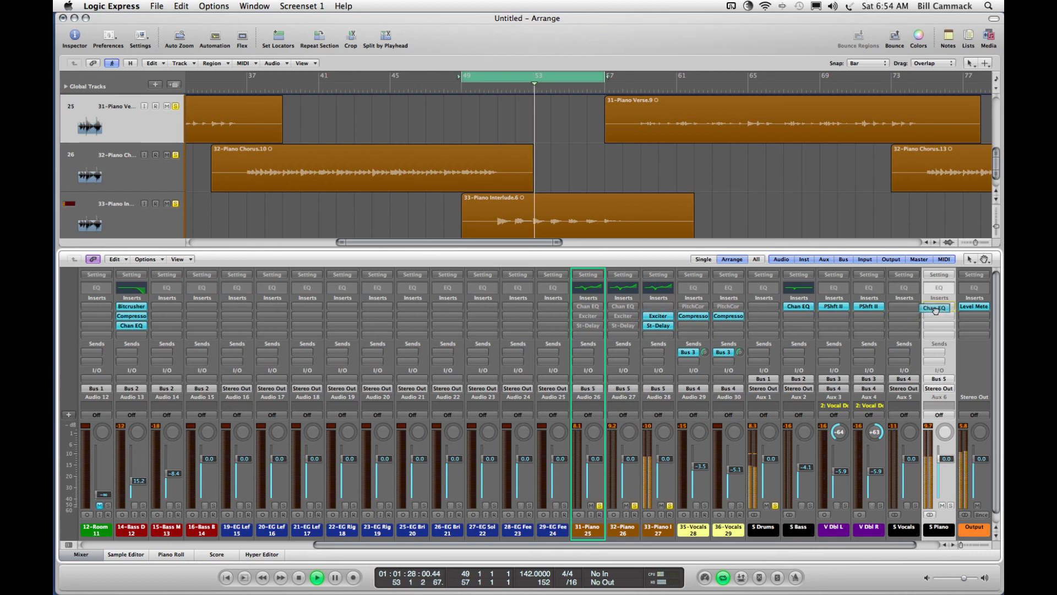
left_click_drag(936, 310, 937, 307)
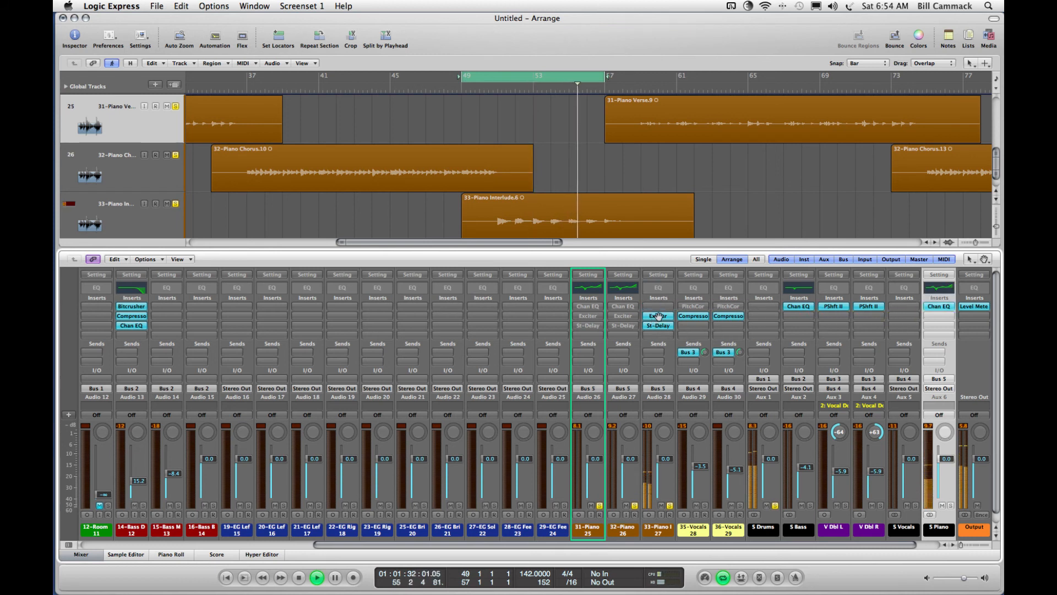
left_click_drag(659, 315, 938, 317)
left_click_drag(660, 326, 940, 326)
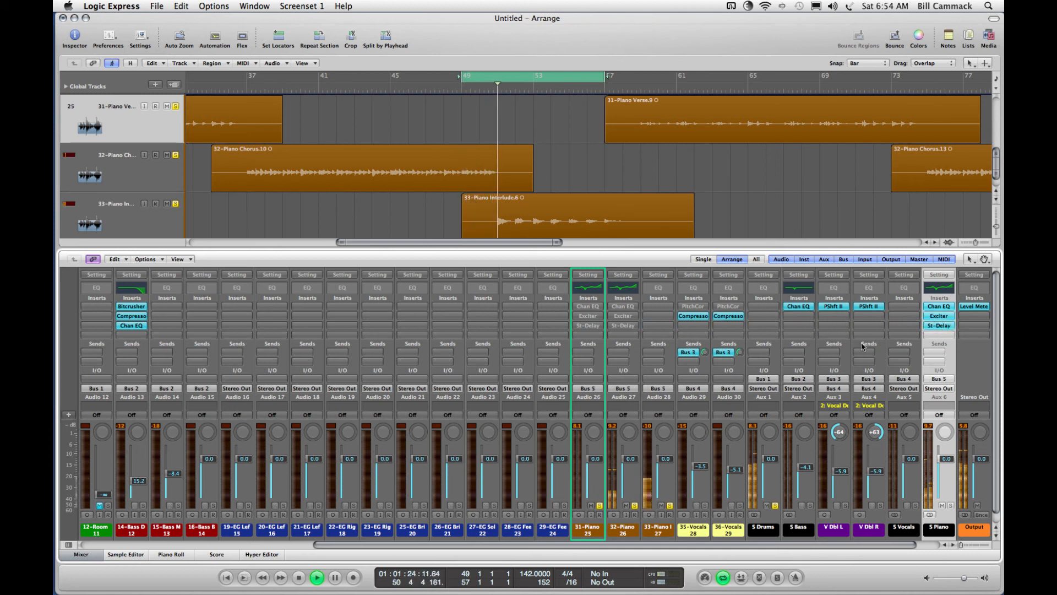
- Remove the Channel EQ, Exciter and Stereo Delay inserts from the 32-Piano channel
left_click(618, 307)
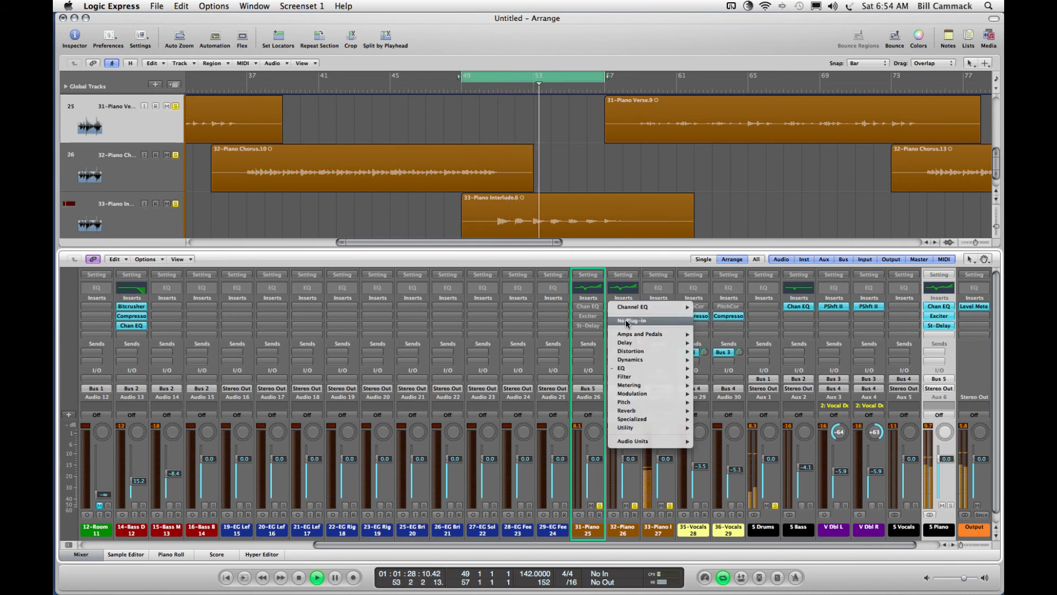
left_click(625, 320)
left_click(622, 319)
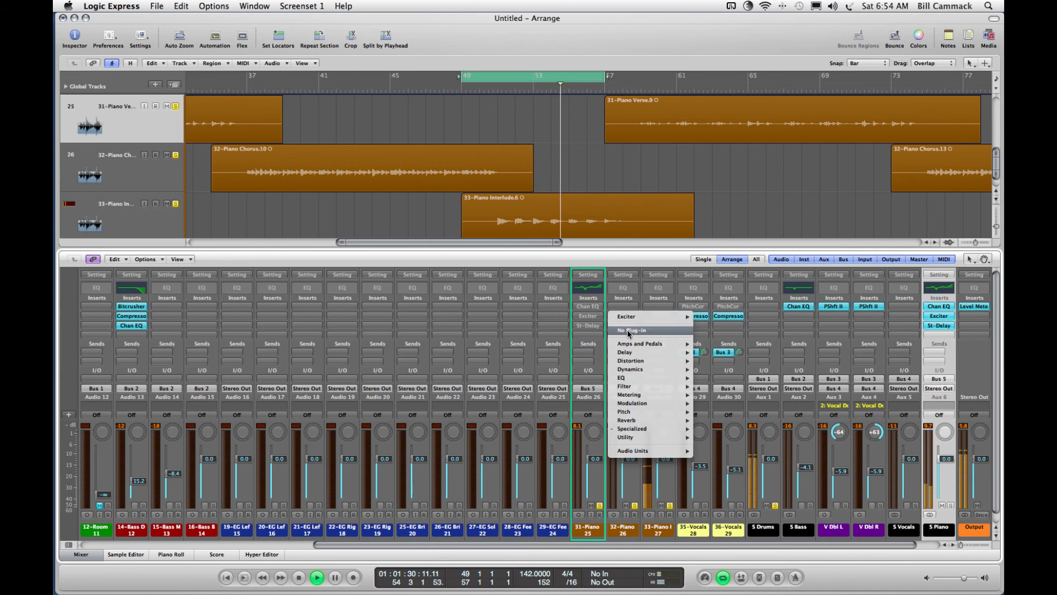
left_click(626, 329)
left_click(625, 326)
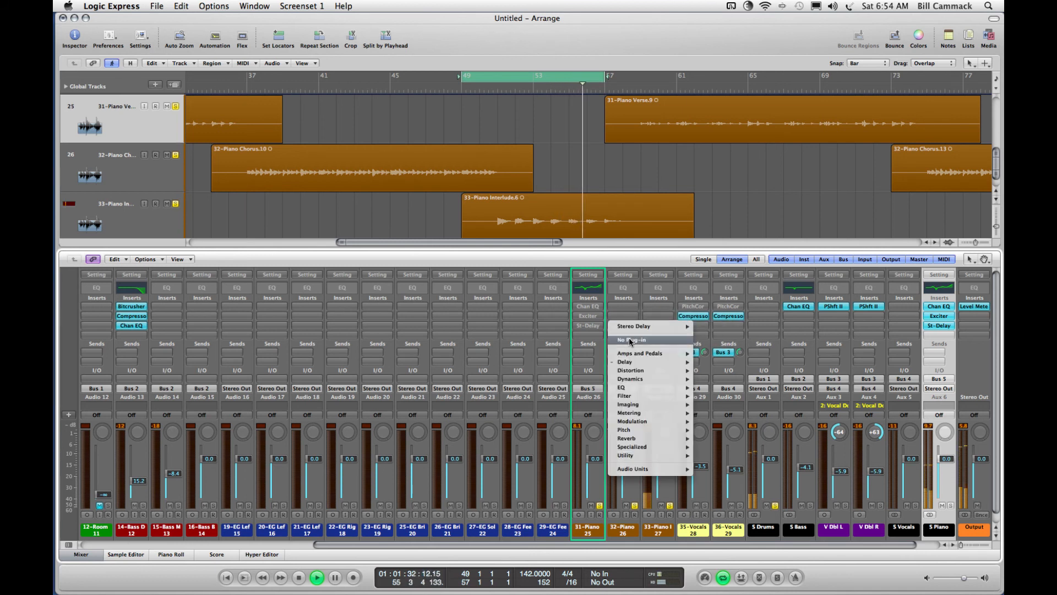
left_click(629, 328)
- Remove the Channel EQ, Exciter and Stereo Delay inserts from the 31-Piano channel
left_click(590, 310)
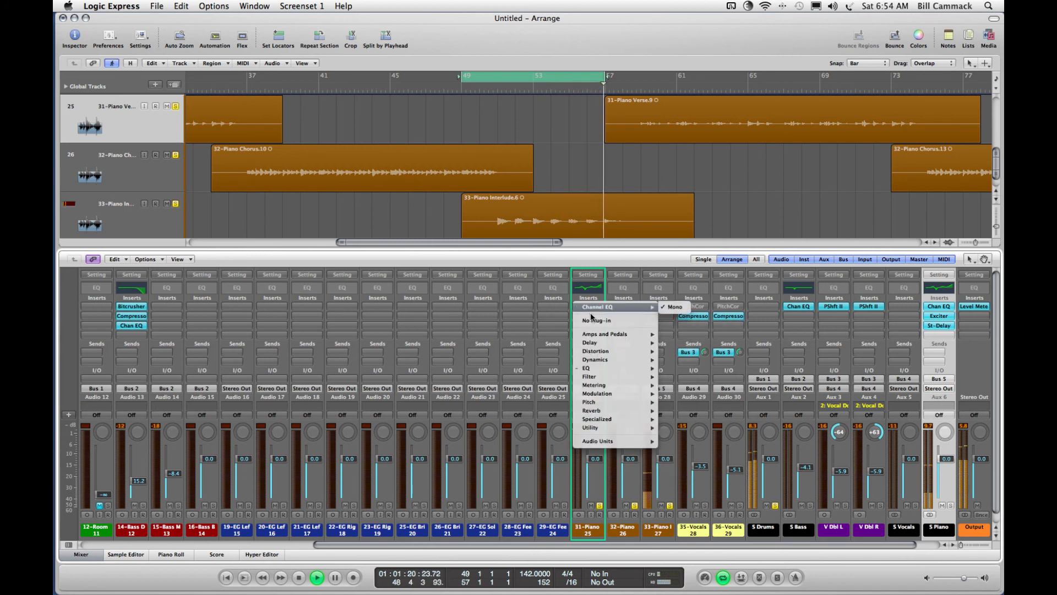
left_click(587, 315)
left_click(587, 319)
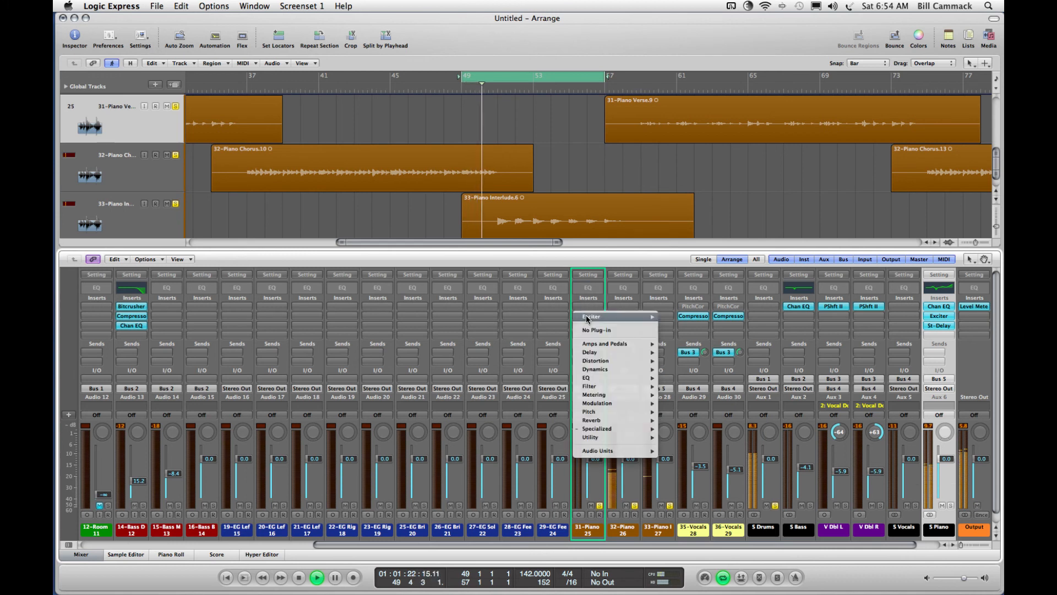
left_click(587, 324)
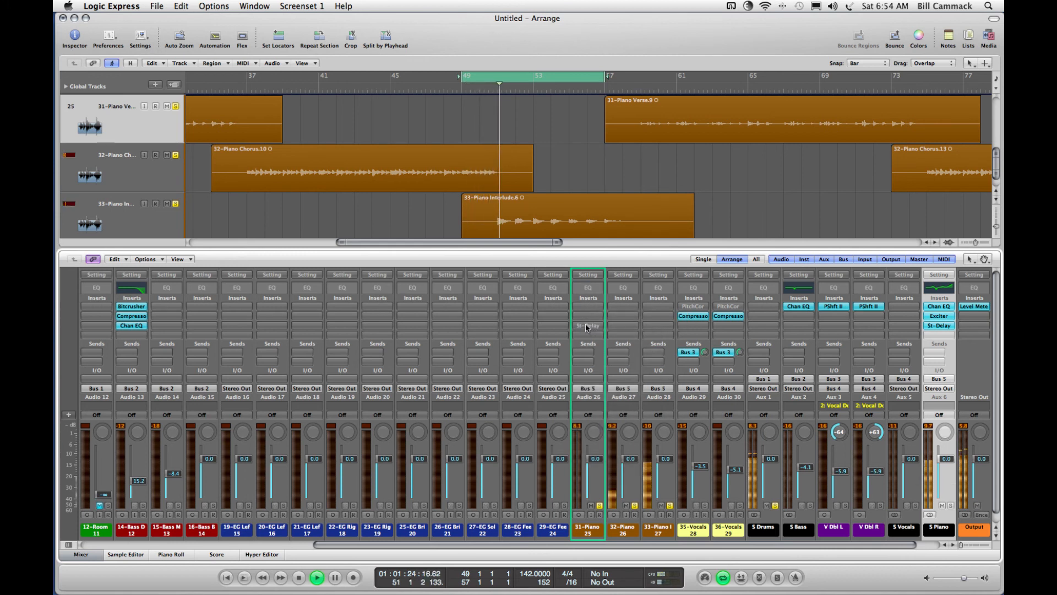
left_click(587, 325)
left_click(587, 337)
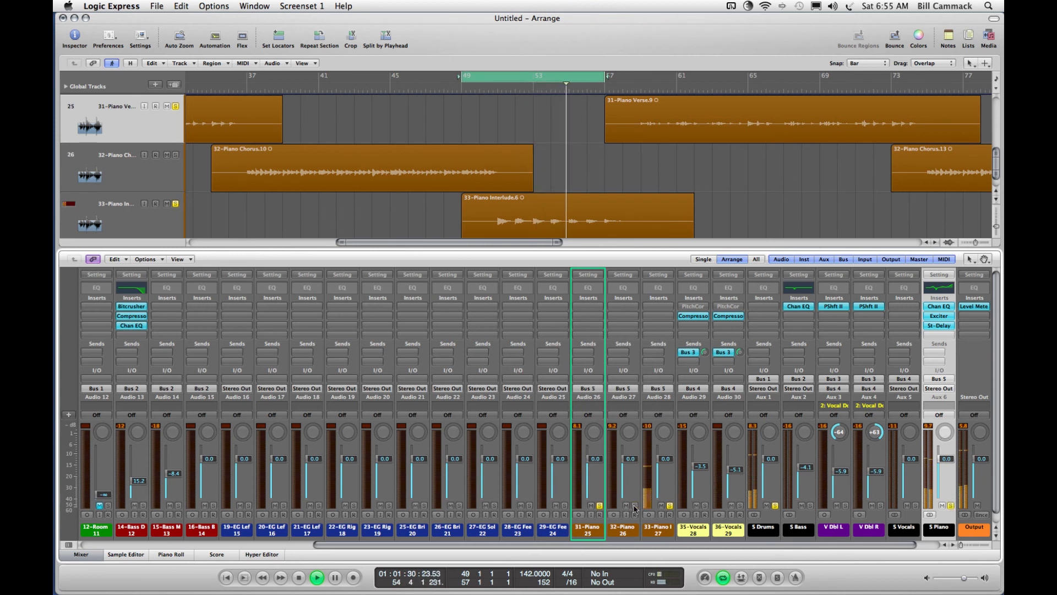
- Select the 32-Piano channel and turn off solo on the 31-Piano and 33-Piano channels
left_click(630, 402)
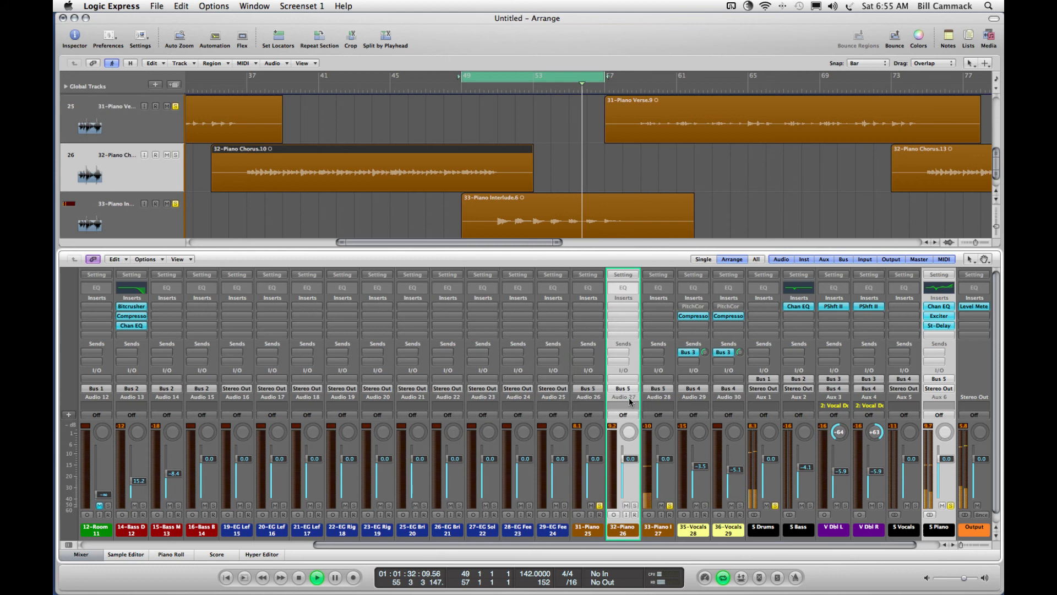
left_click(599, 505)
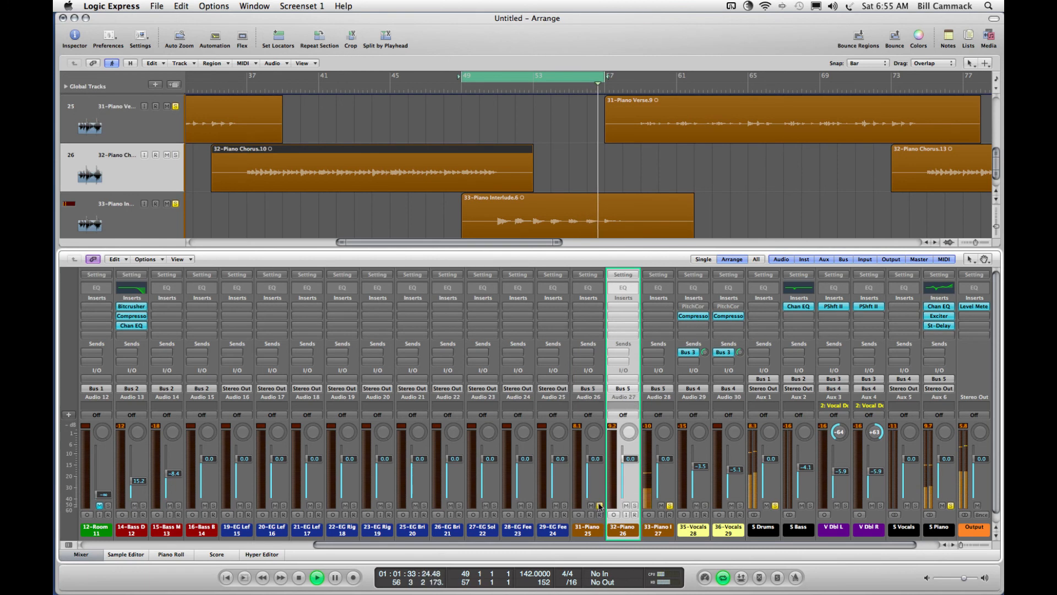
left_click(669, 506)
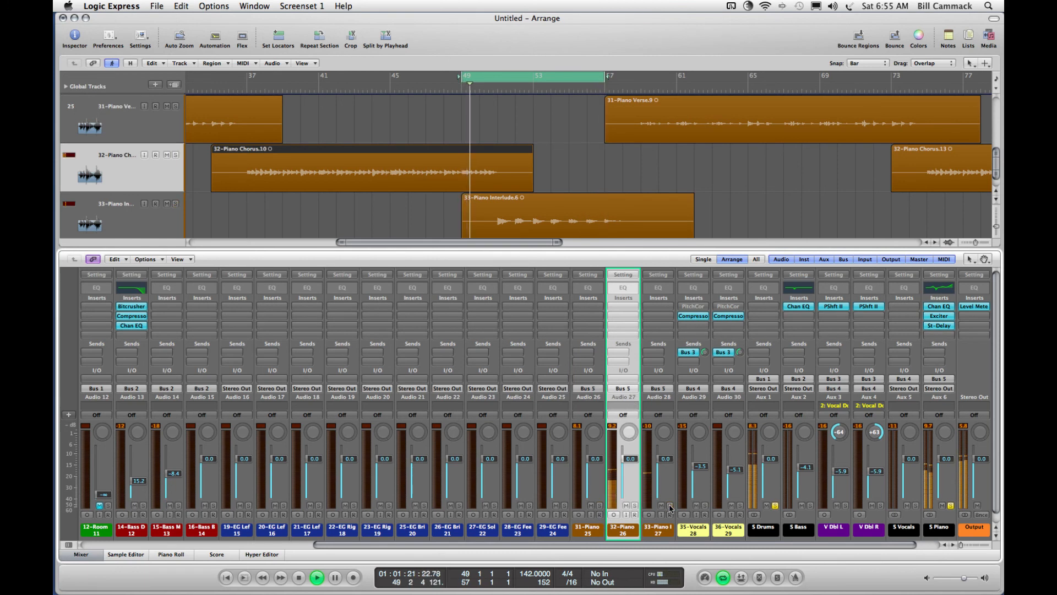
- Solo the S Bass channel and raise its fader to -3.6 dB
left_click(810, 505)
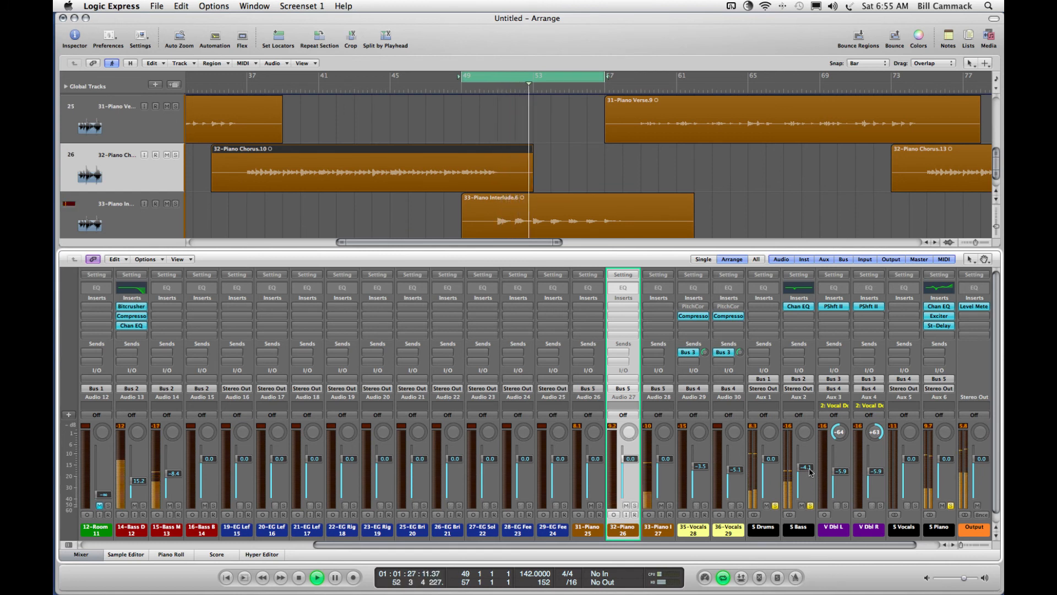
left_click_drag(810, 471, 810, 469)
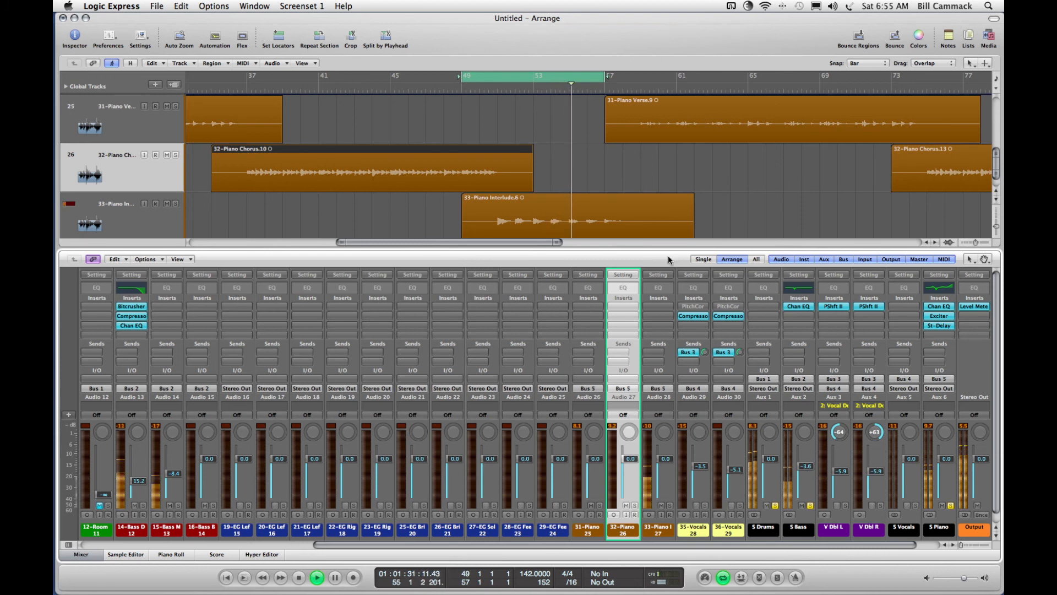
- Solo the S Vocals channel and lower the S Piano fader to -7.2 dB against it
scroll(631, 182, "up", 8)
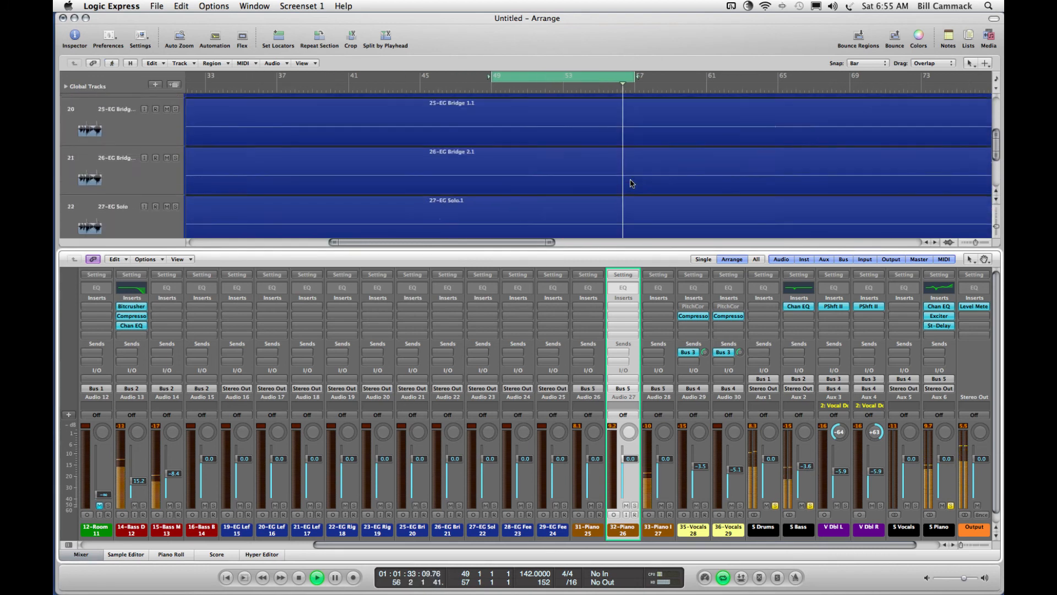
scroll(631, 184, "down", 11)
scroll(631, 184, "up", 1)
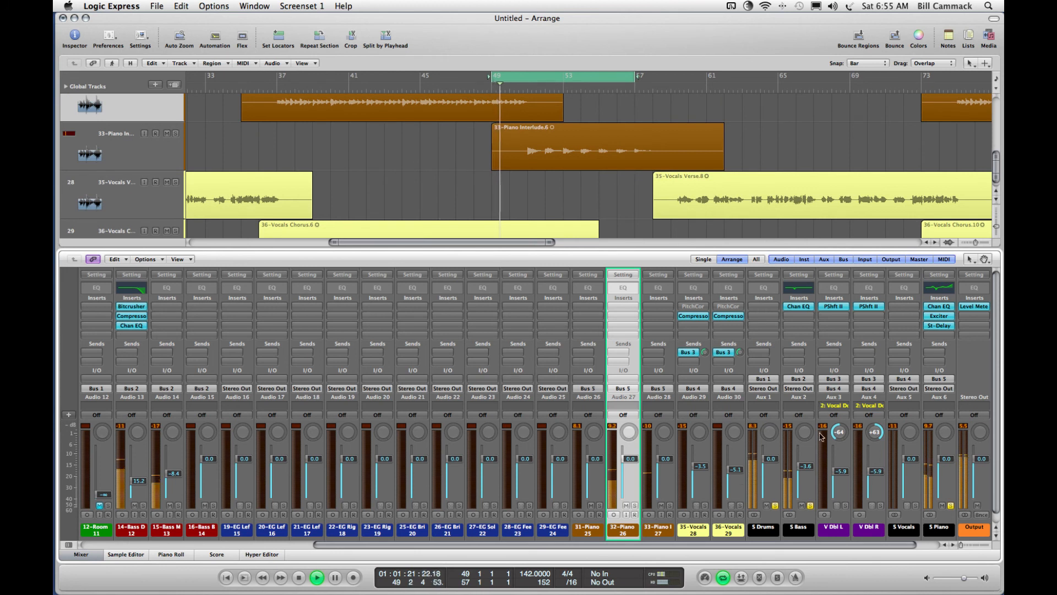
left_click(916, 505)
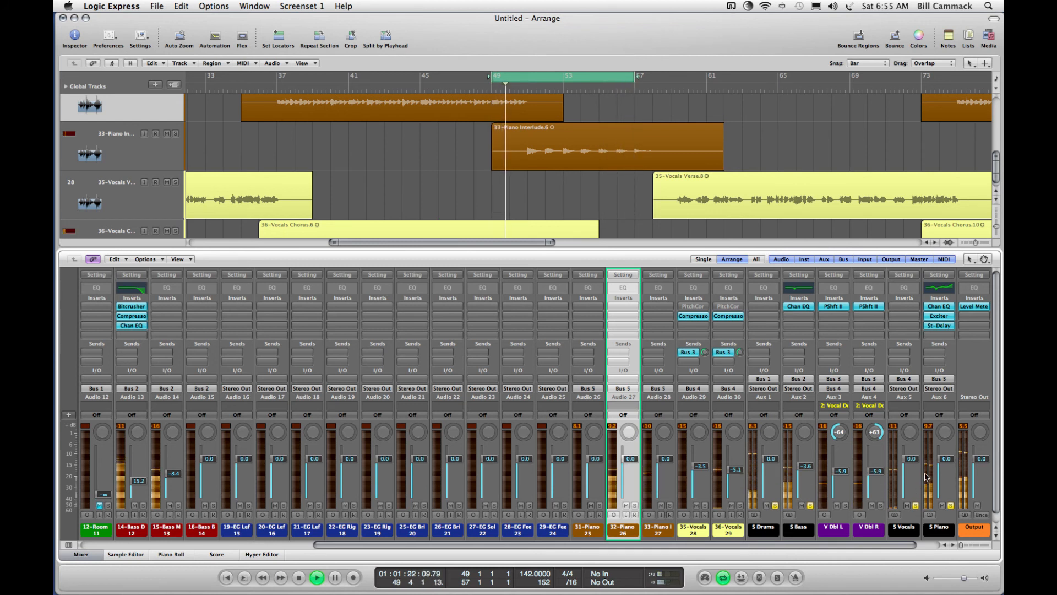
left_click_drag(947, 460, 947, 474)
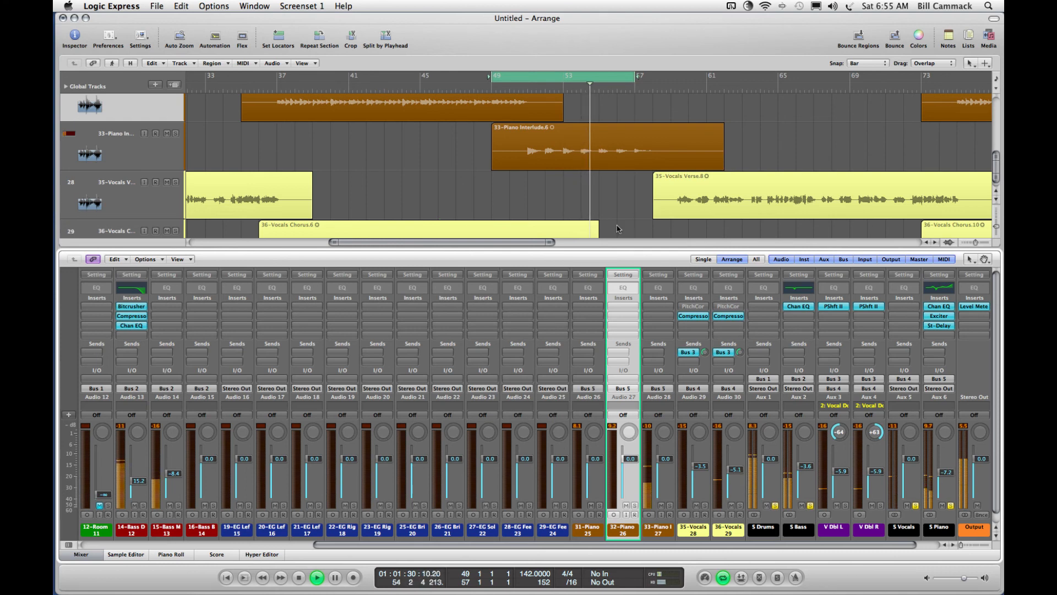
- Fit the whole song in the arrangement, bring the electric guitar tracks into view and restart playback from the beginning
scroll(583, 204, "down", 3)
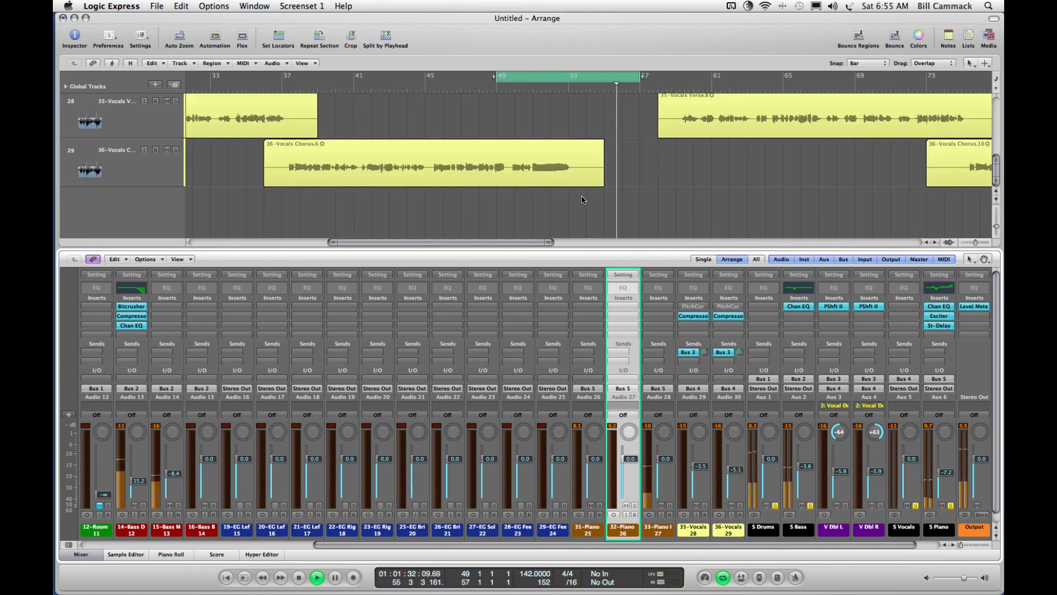
scroll(584, 199, "up", 4)
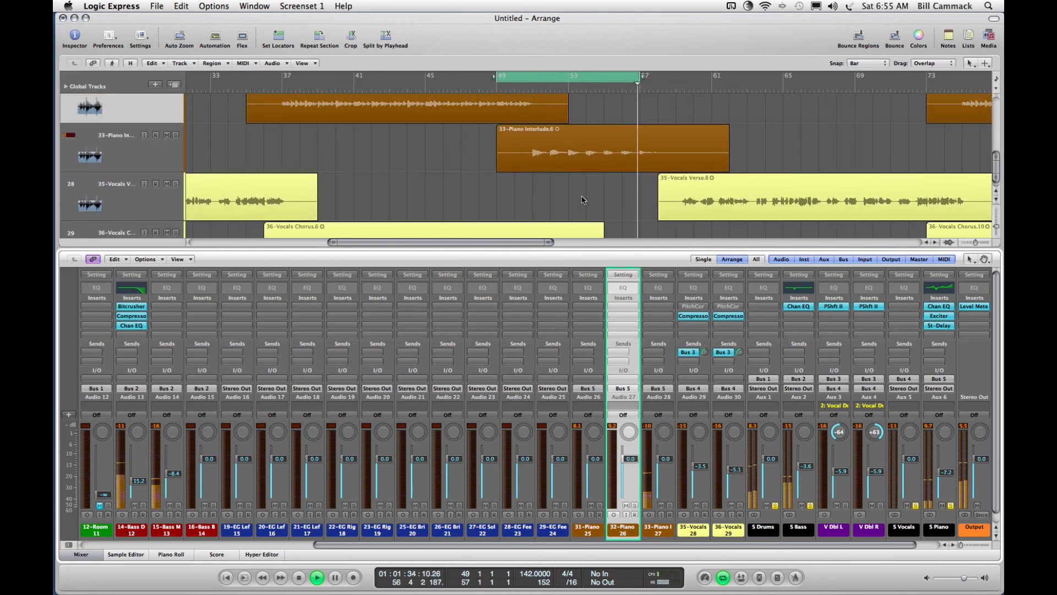
key("z")
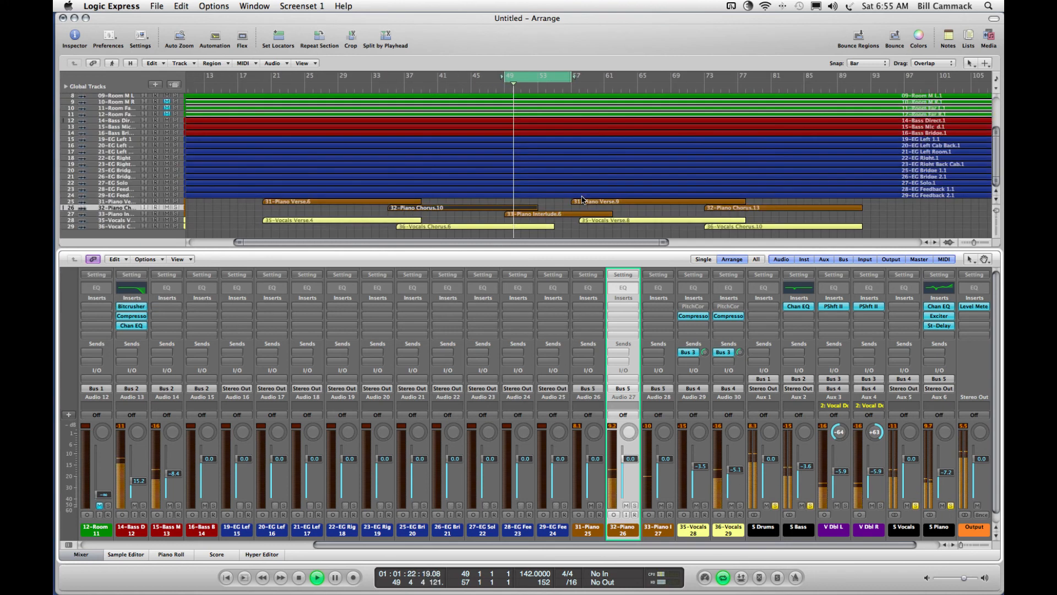
scroll(583, 200, "up", 5)
scroll(584, 200, "down", 5)
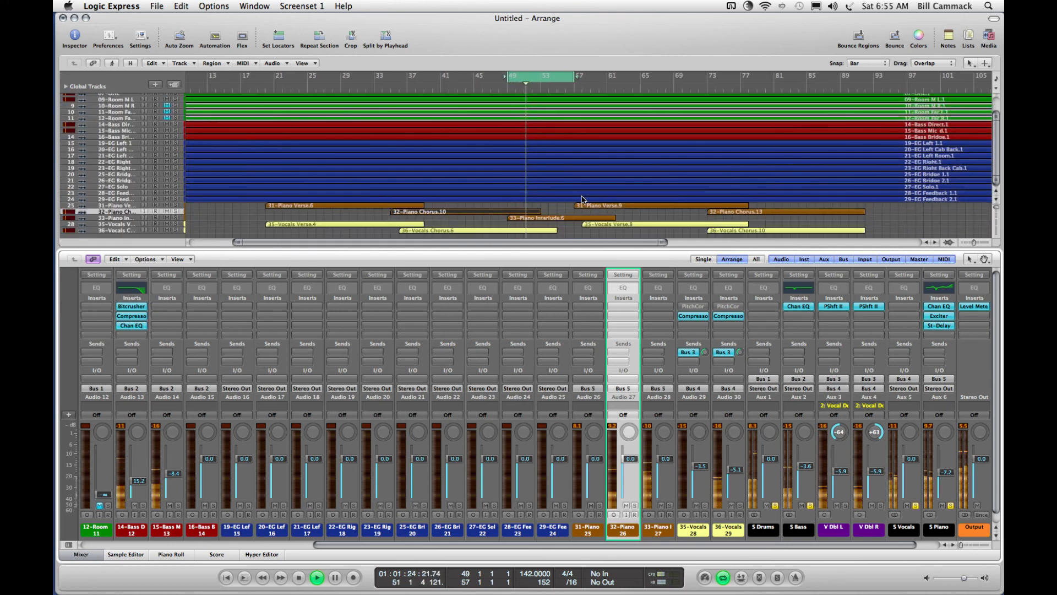
key("z")
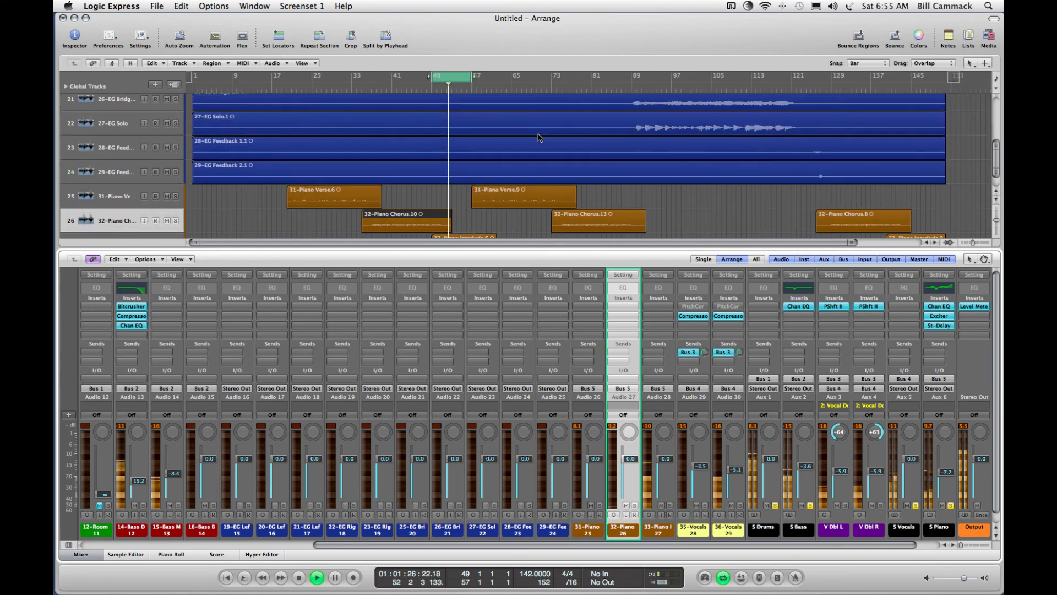
scroll(539, 137, "up", 7)
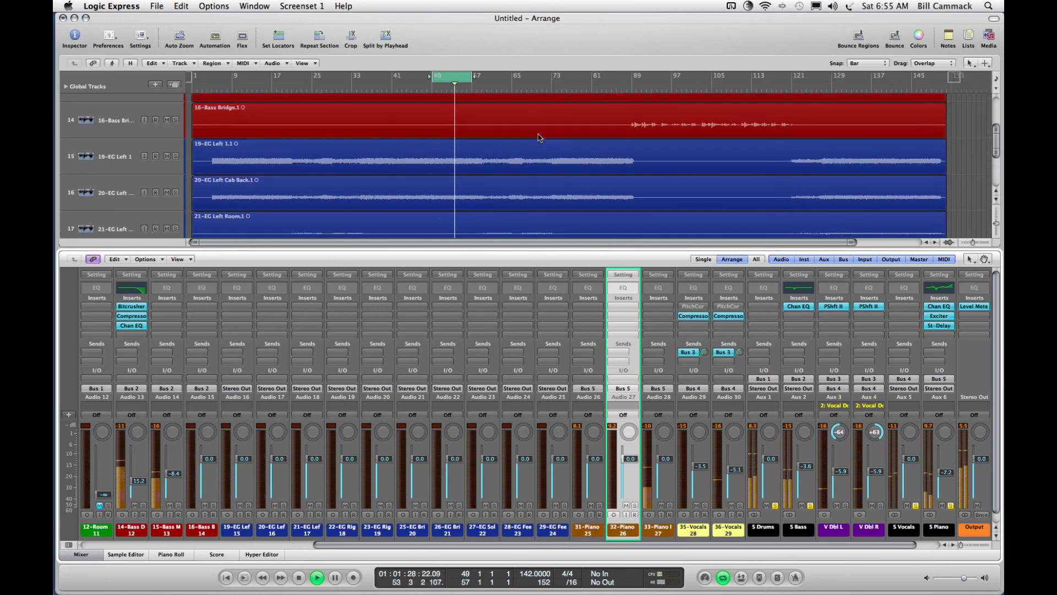
scroll(539, 137, "up", 1)
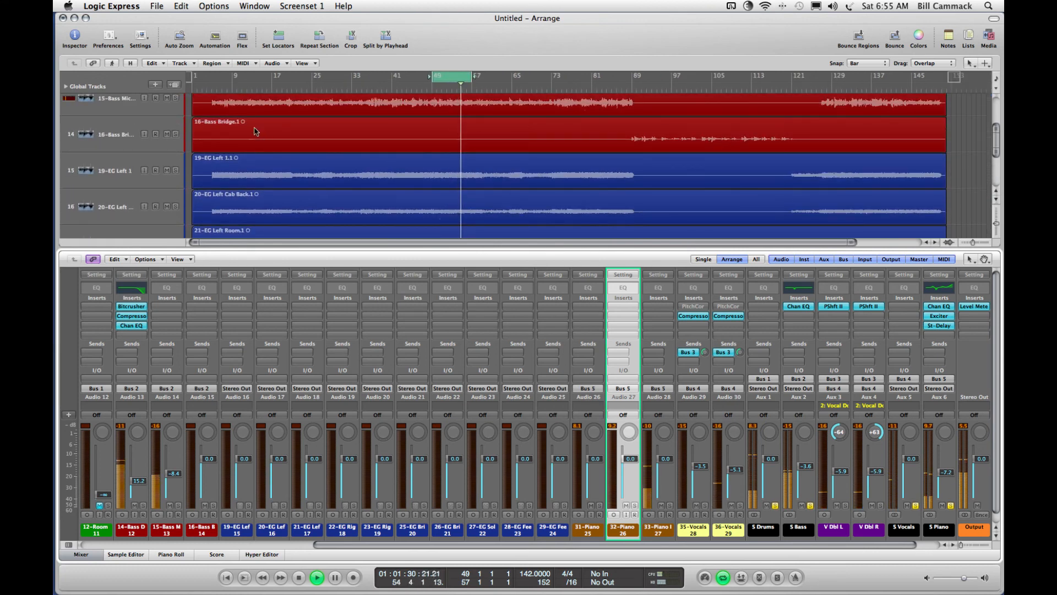
key("Return")
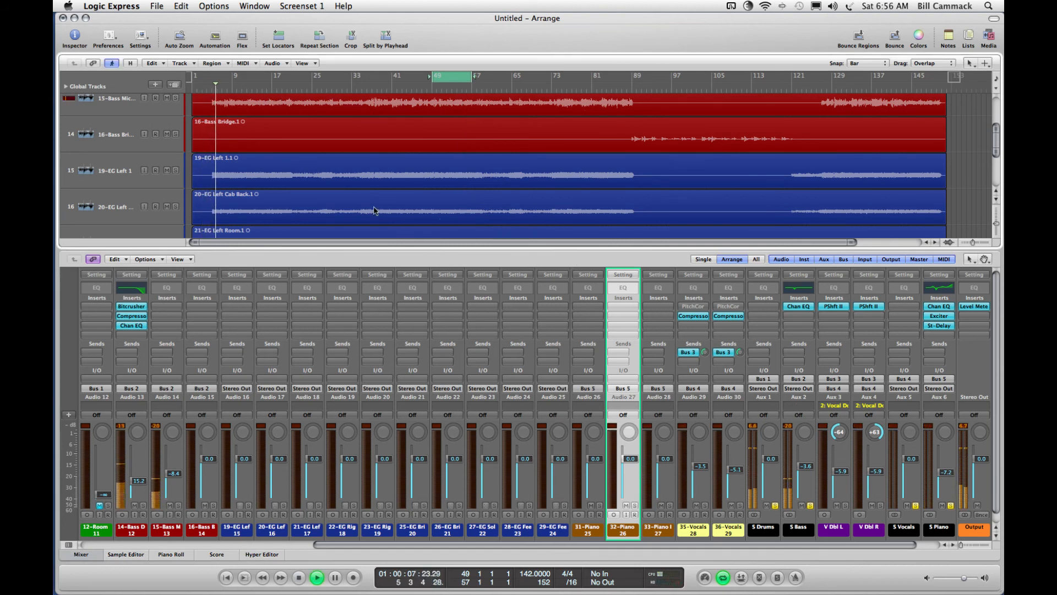
- Widen the track headers to show the full track names and solo the 19-EG Left 1 track
scroll(321, 185, "down", 6)
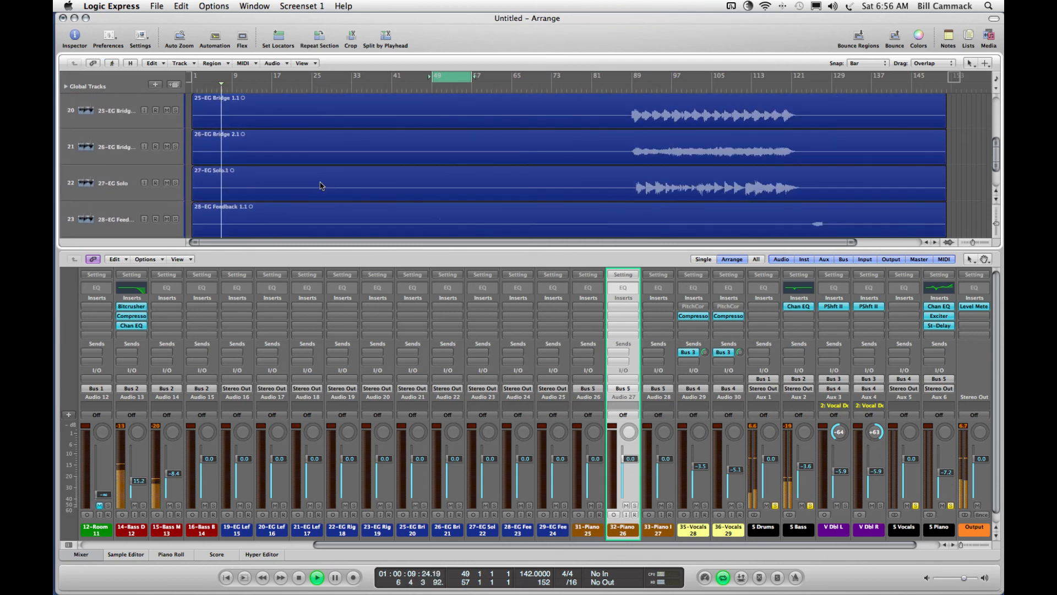
scroll(321, 183, "up", 6)
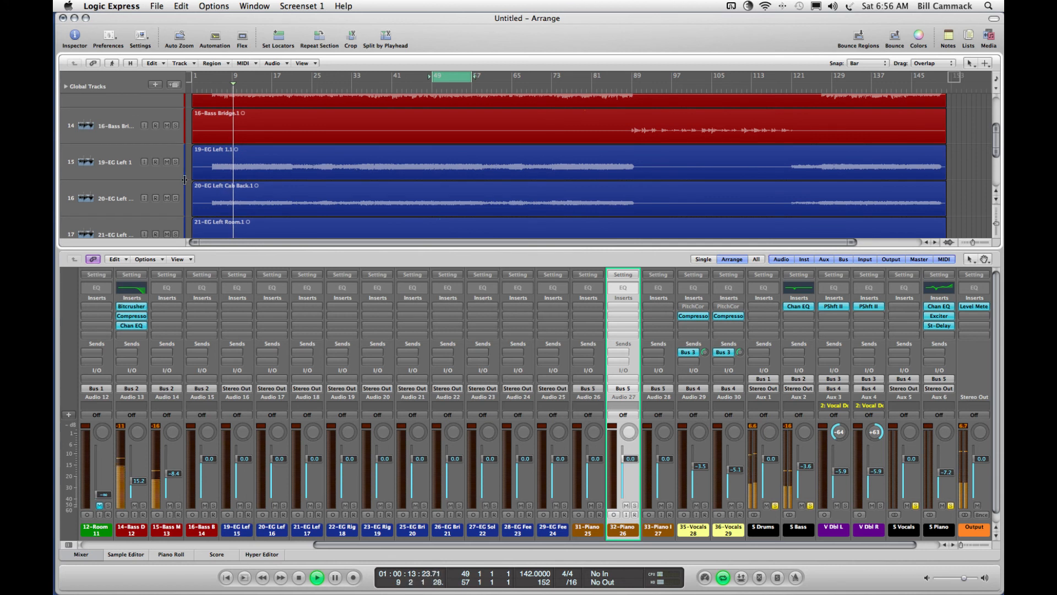
left_click_drag(187, 182, 268, 179)
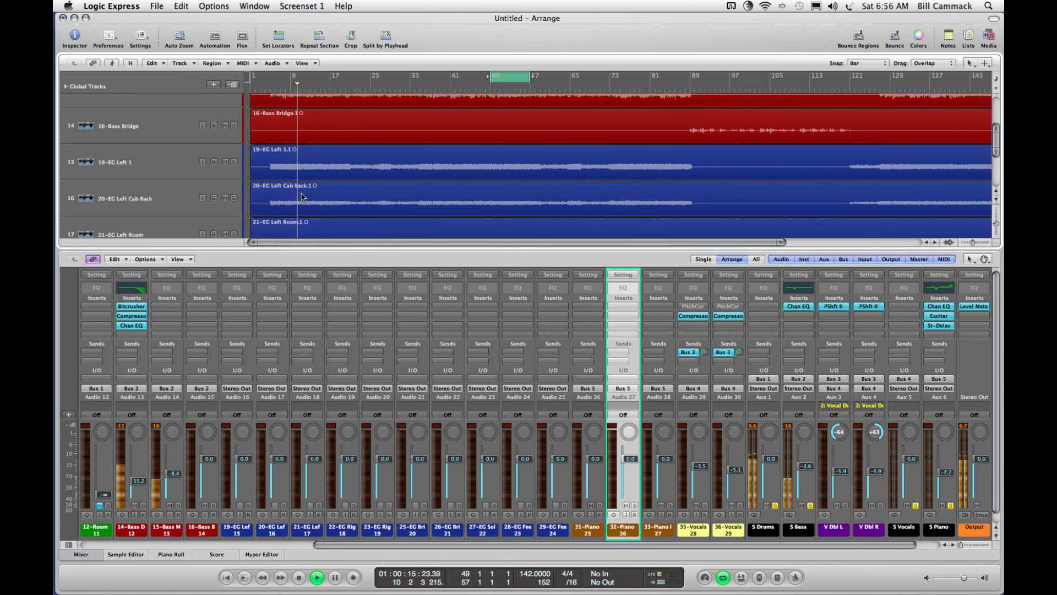
left_click(234, 161)
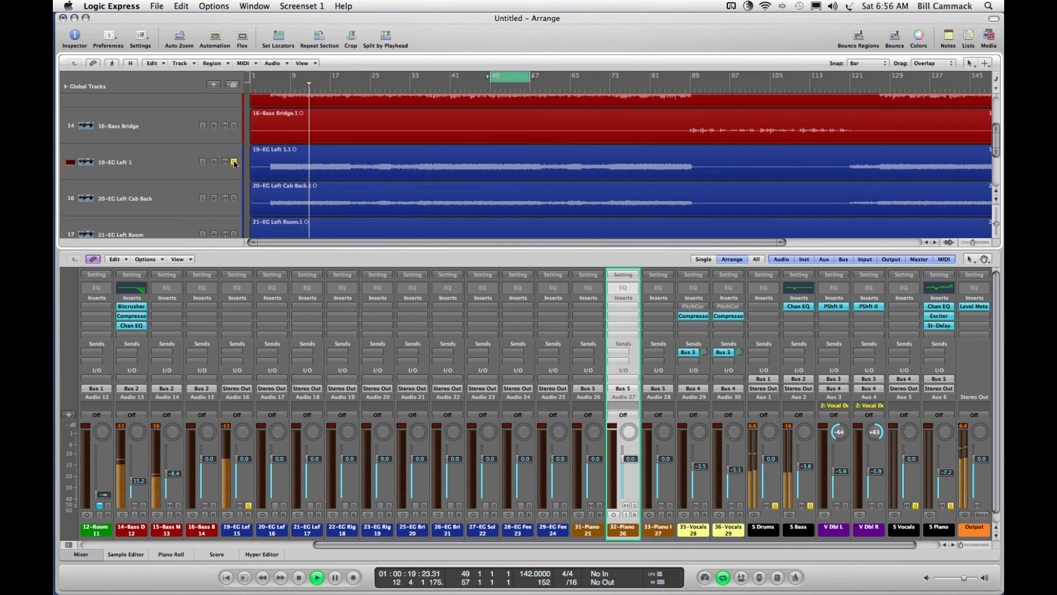
- Unsolo 19-EG Left 1, lower all the electric guitar faders together to -16.8 dB and restart playback near the beginning
left_click(234, 162)
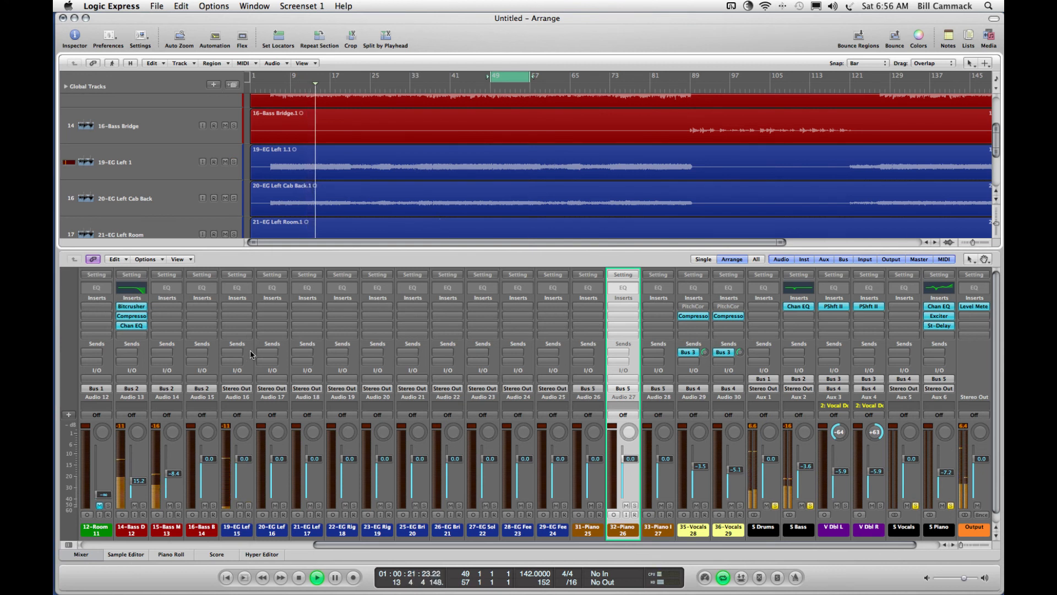
left_click(253, 399)
left_click_drag(252, 399, 560, 485)
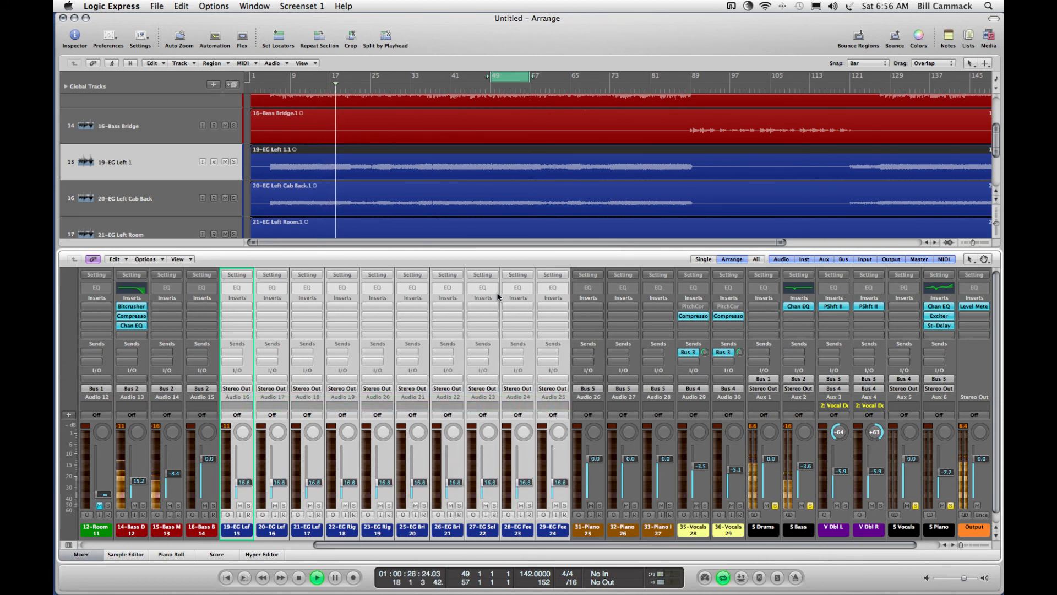
left_click(259, 90)
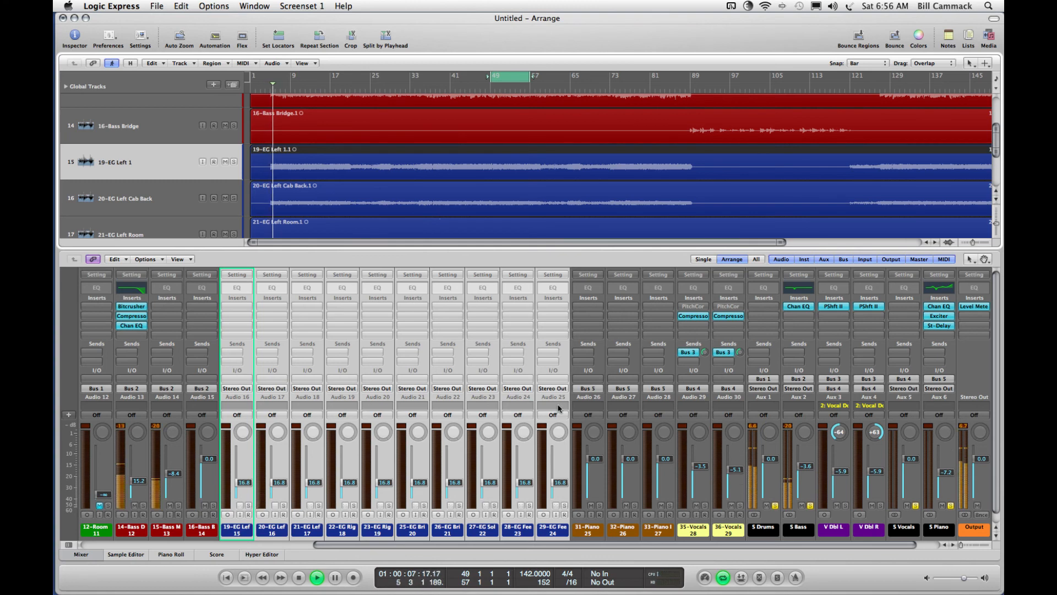
left_click(579, 403)
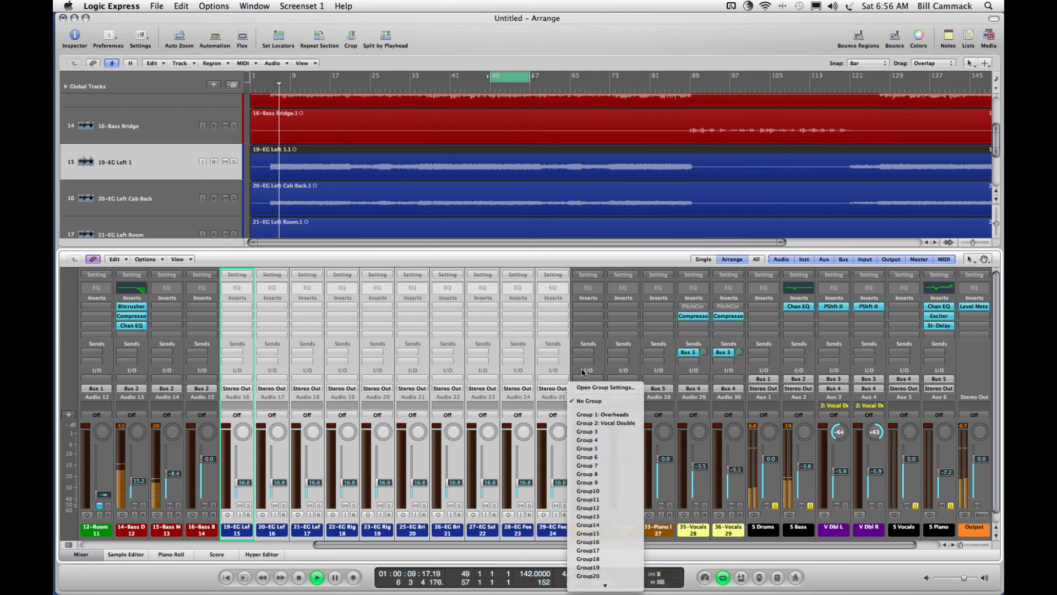
left_click(583, 372)
left_click(587, 398)
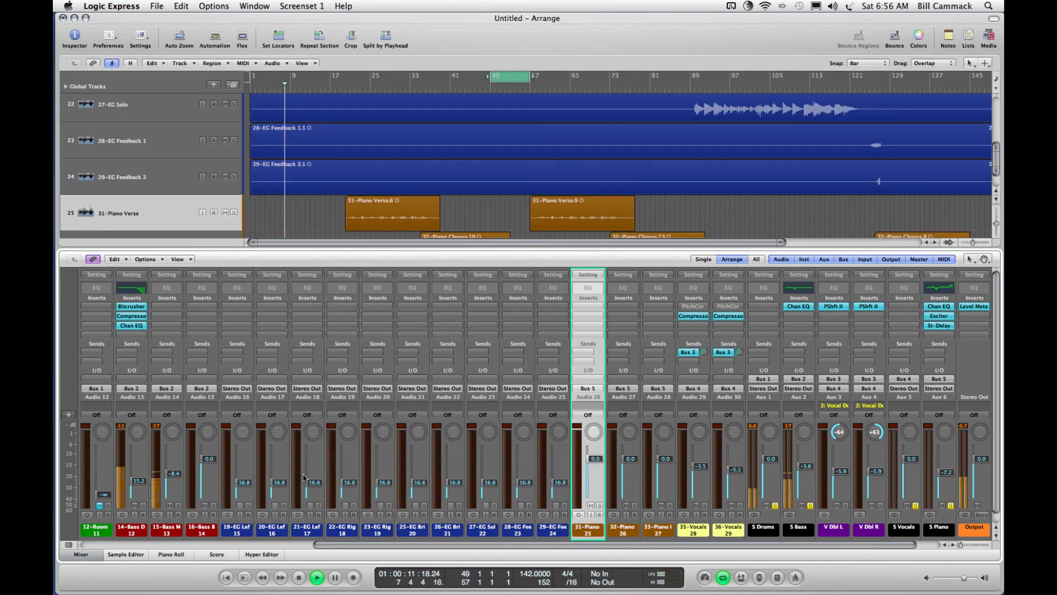
- Solo 19-EG Left 1 and 20-EG Left Cab Back, and move the eight-bar cycle range to start at bar 13
left_click(249, 505)
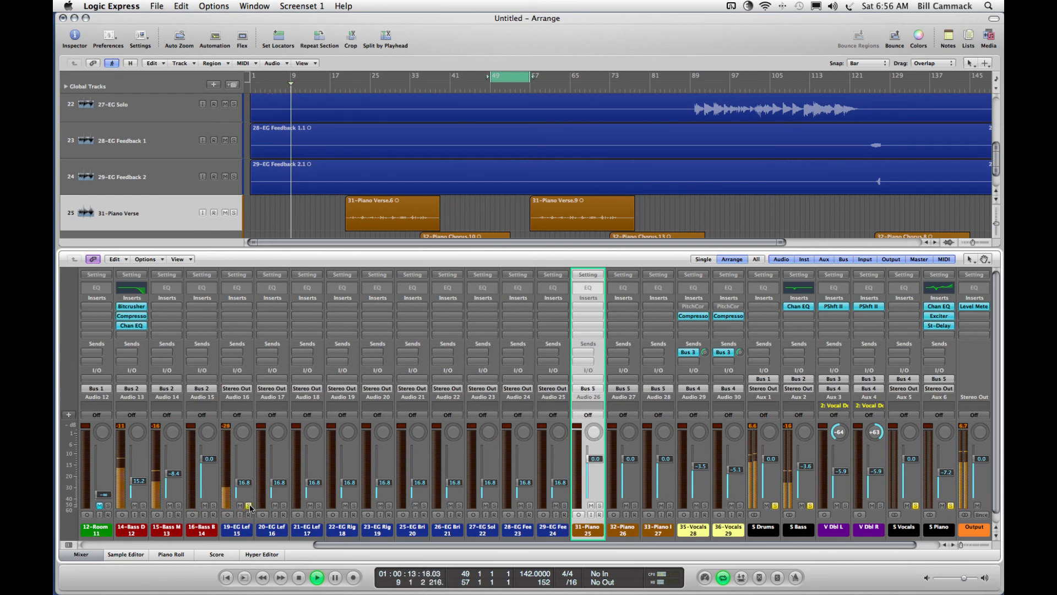
left_click(283, 506)
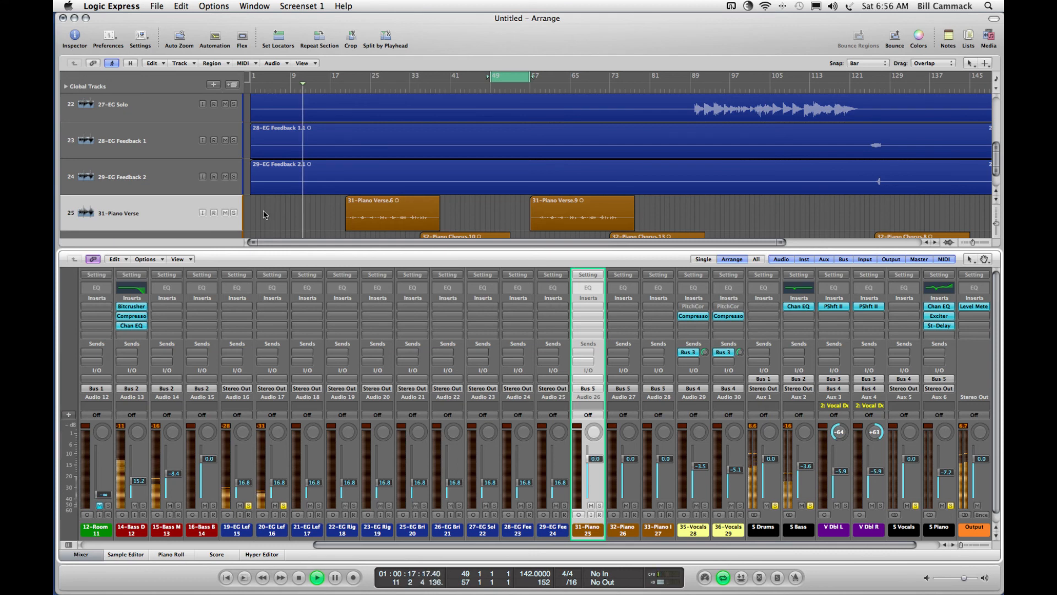
scroll(292, 146, "up", 2)
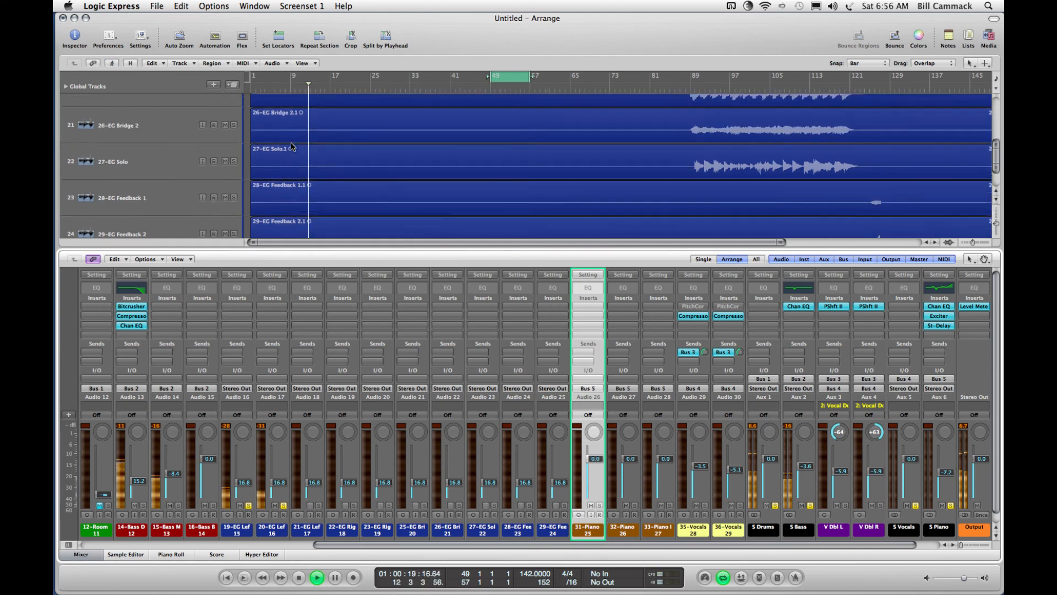
scroll(291, 144, "up", 4)
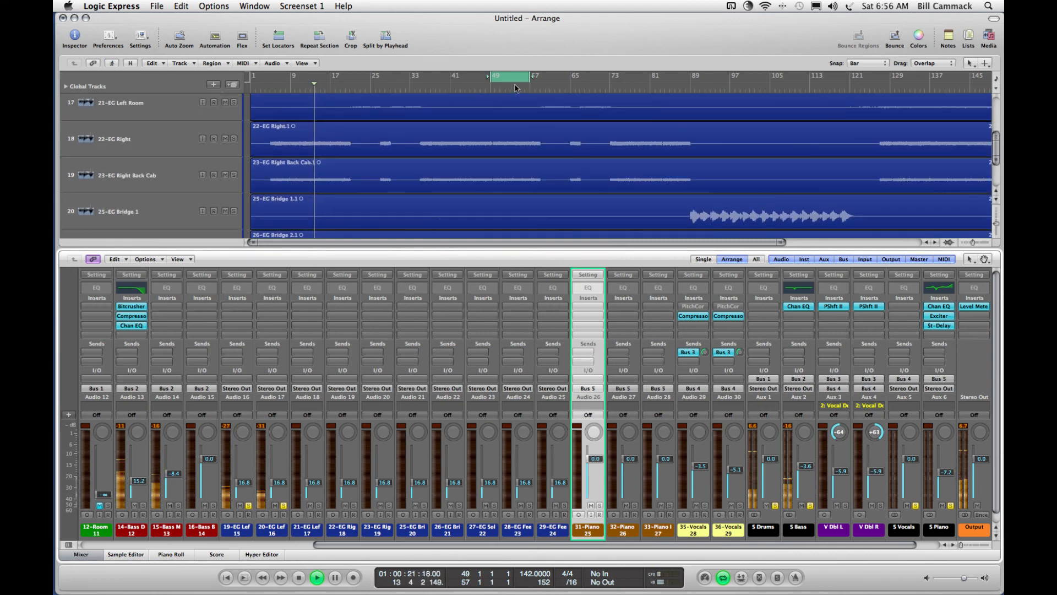
left_click_drag(511, 77, 330, 76)
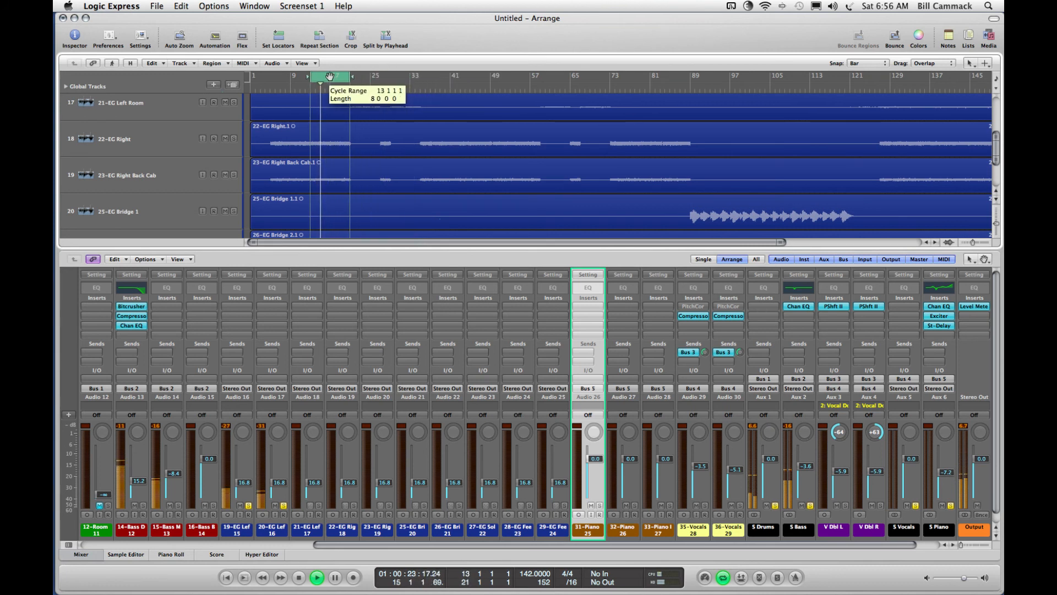
key("ctrl+alt+Right")
key("ctrl+alt+Right")
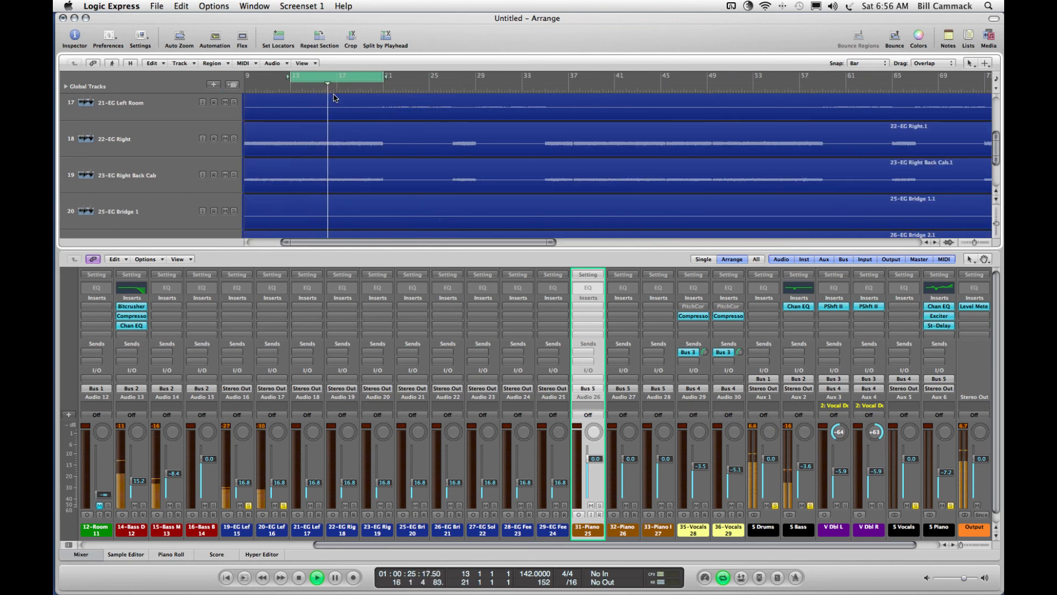
key("ctrl+alt+Left")
key("ctrl+alt+Left")
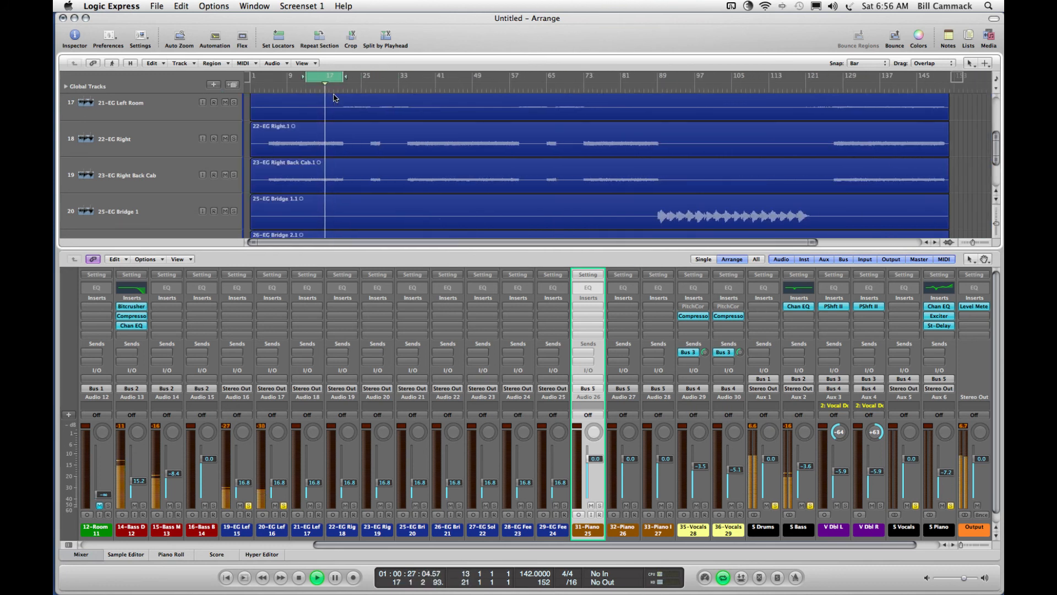
- Audition the 21-EG Left Room track in solo and compare its region with the neighbouring guitar tracks
left_click(318, 505)
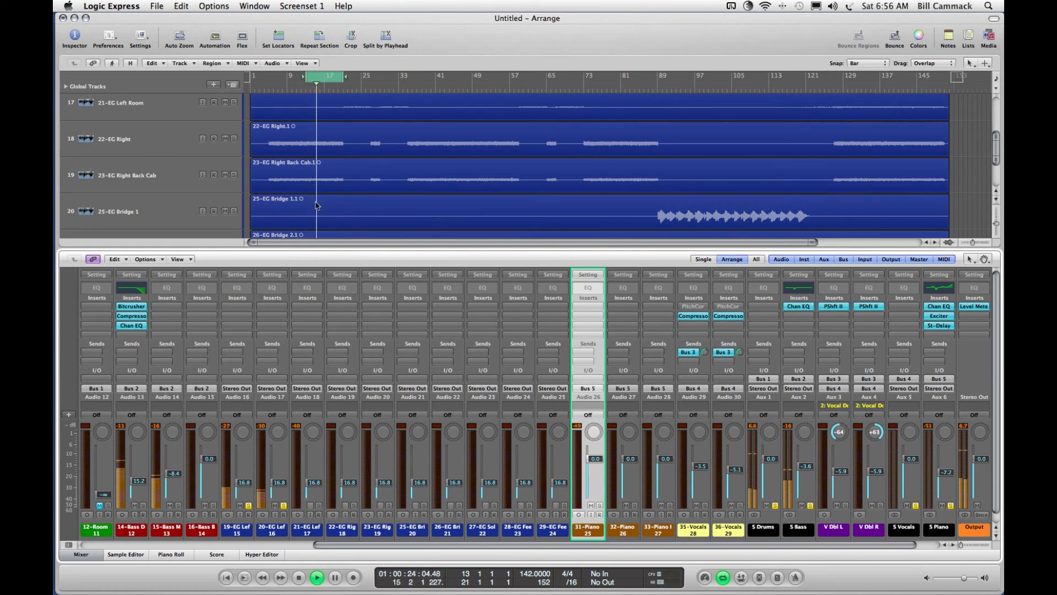
scroll(316, 212, "up", 3)
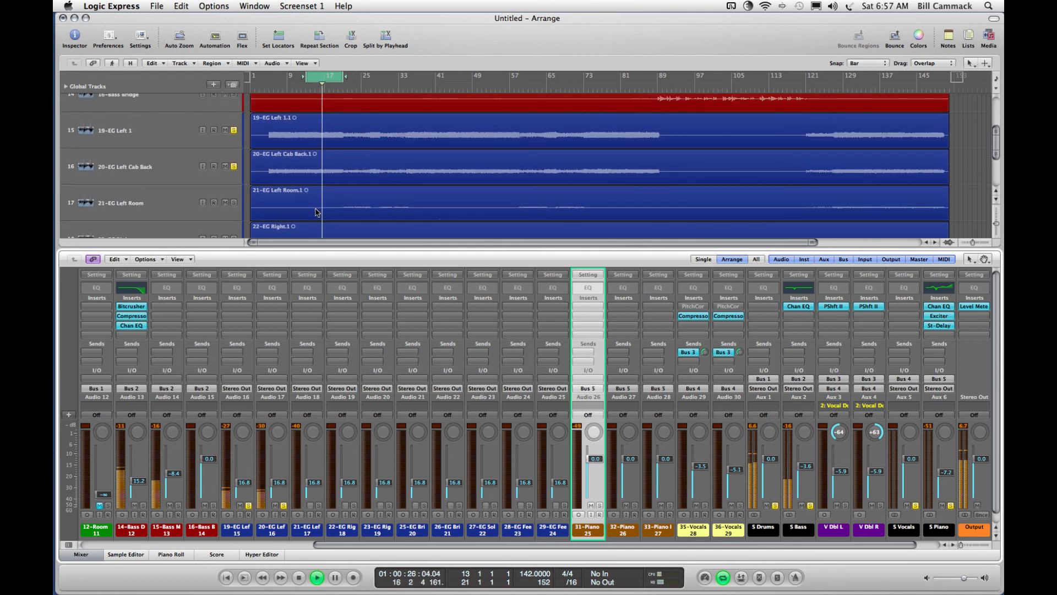
scroll(317, 212, "down", 3)
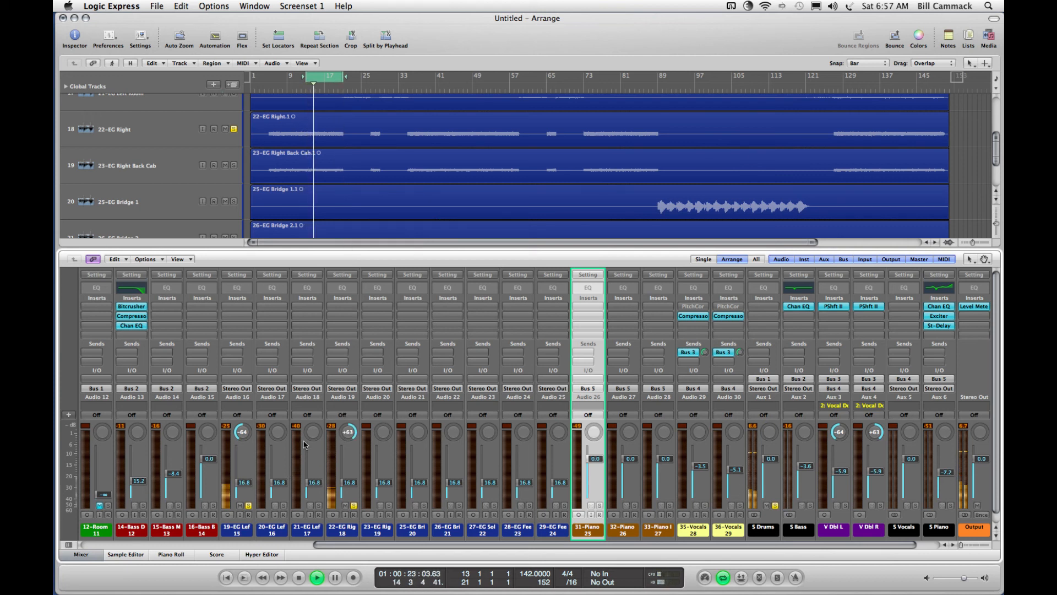
- Raise the faders of the channels from 19-EG Left 1 through 22-EG Right together to -14.4 dB
left_click_drag(245, 399, 331, 404)
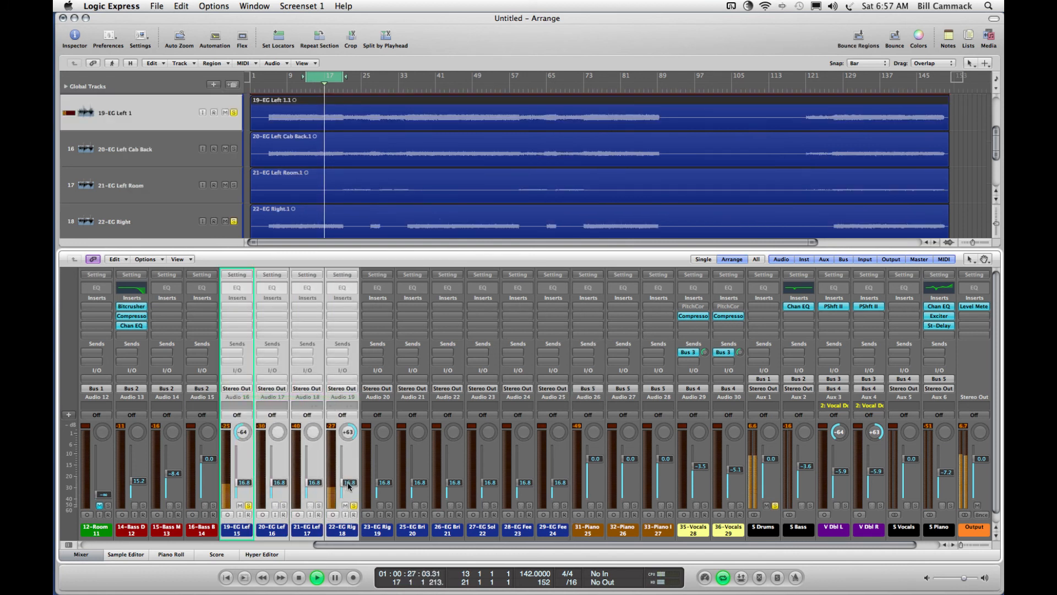
left_click_drag(348, 486, 349, 472)
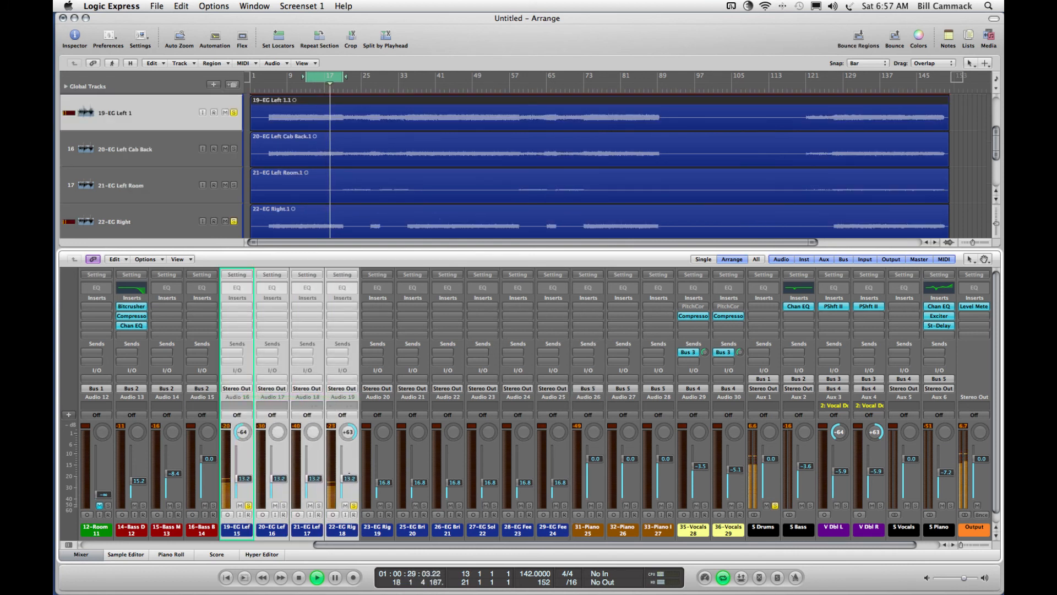
left_click(352, 400)
left_click(376, 402)
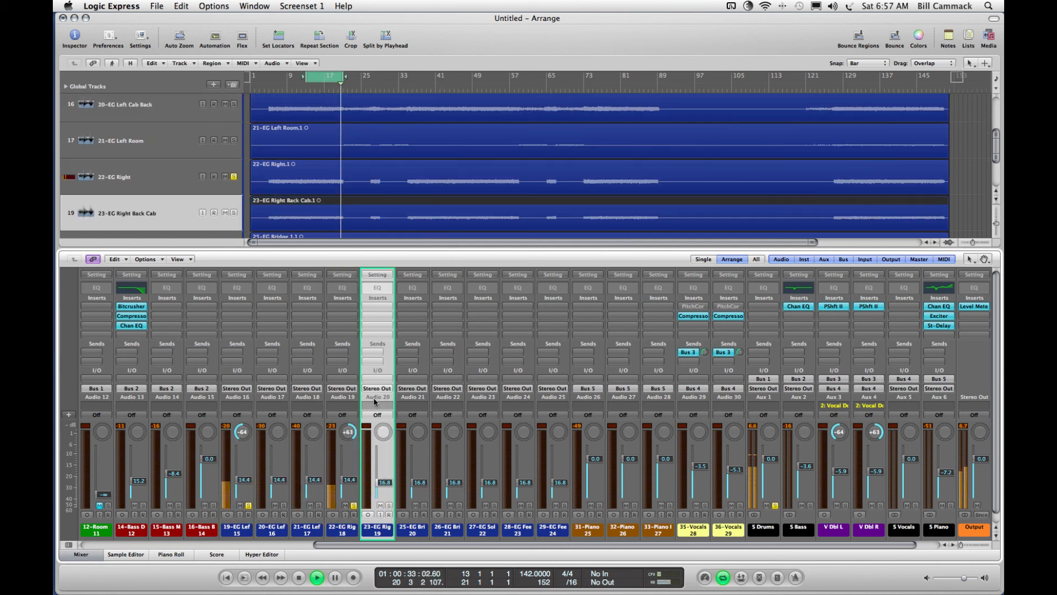
- Solo 20-EG Left Cab Back panned to -64 and 23-EG Right Back Cab panned to +63
left_click(285, 507)
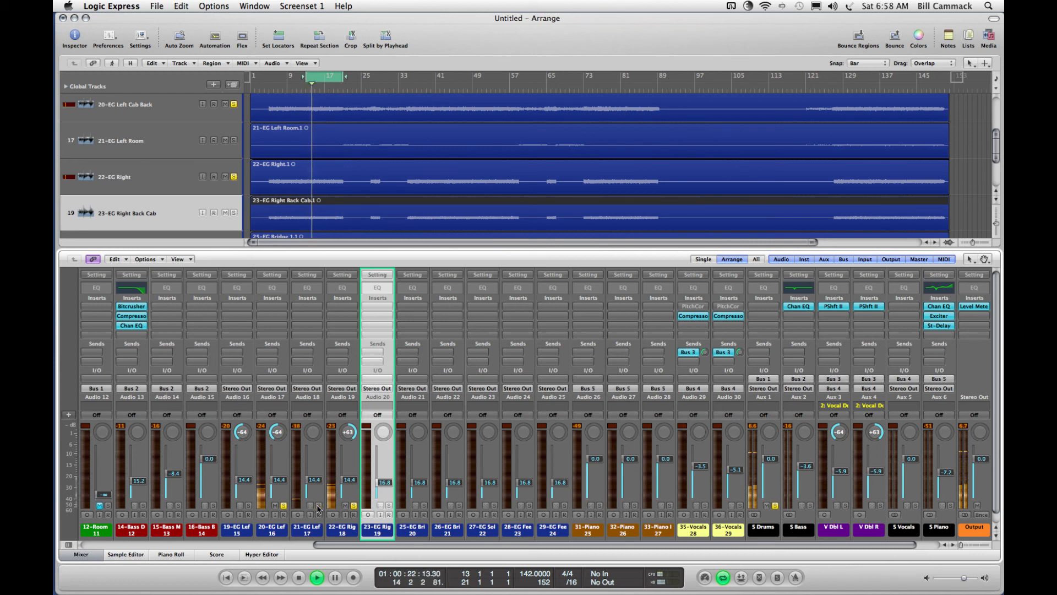
left_click(389, 505)
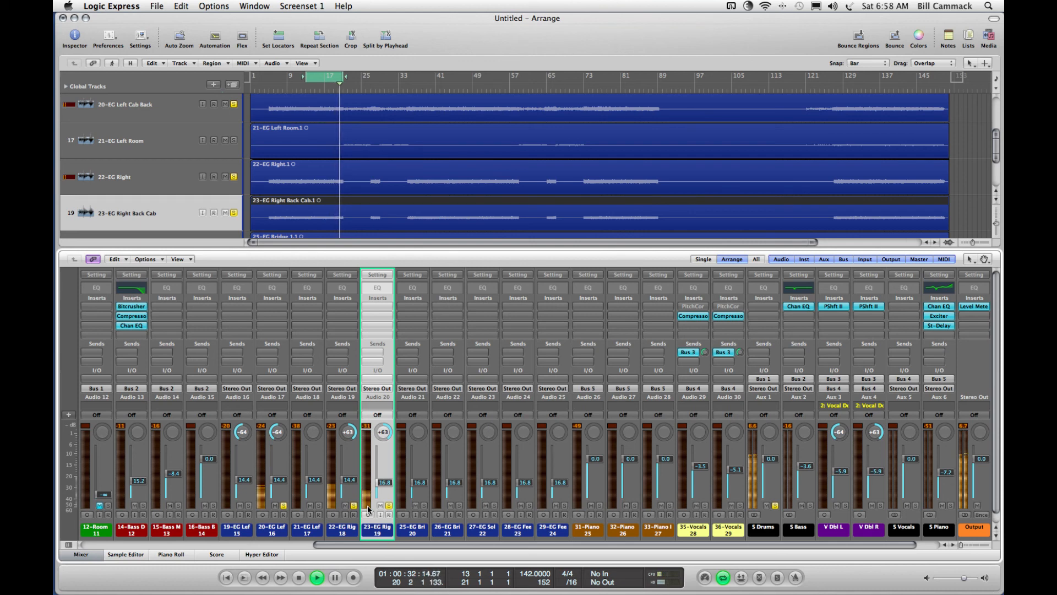
- Unsolo 22-EG Right and raise the faders of 20-EG Left Cab Back to -11.6 dB and 23-EG Right Back Cab to -13.4 dB
scroll(351, 169, "up", 2)
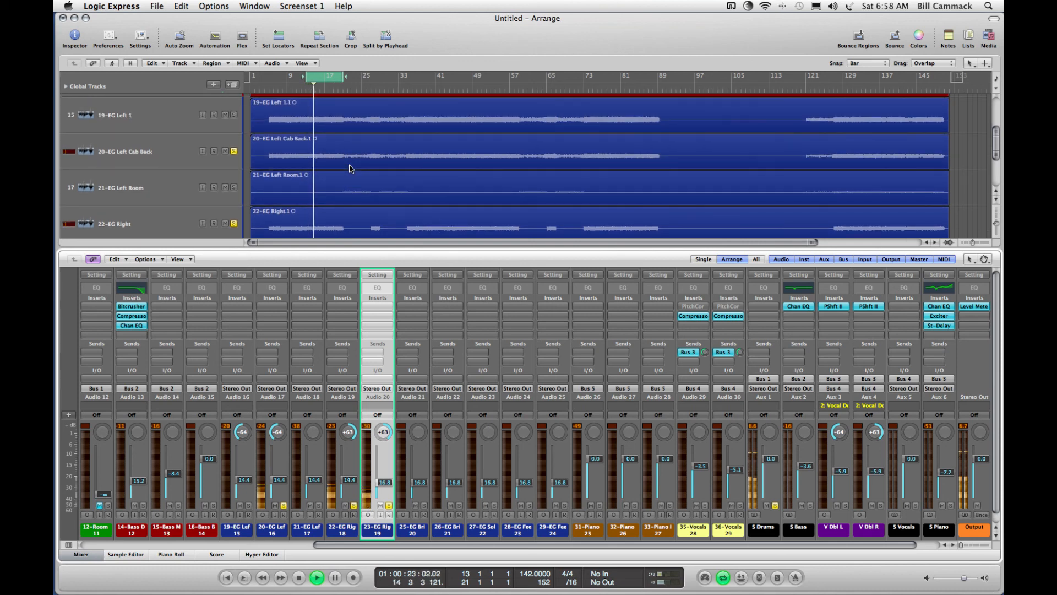
scroll(351, 169, "down", 3)
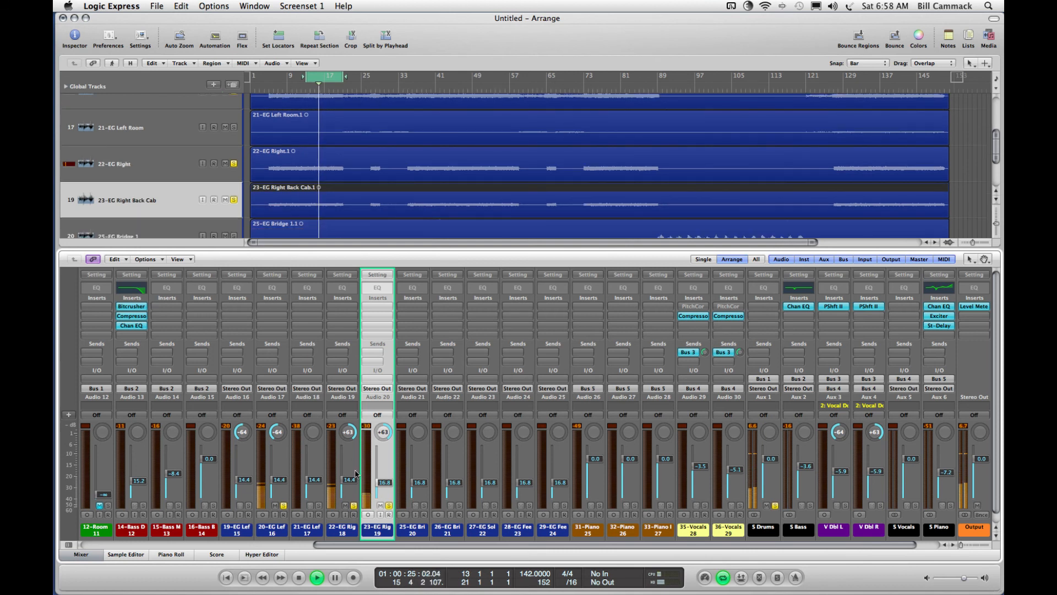
left_click(354, 505)
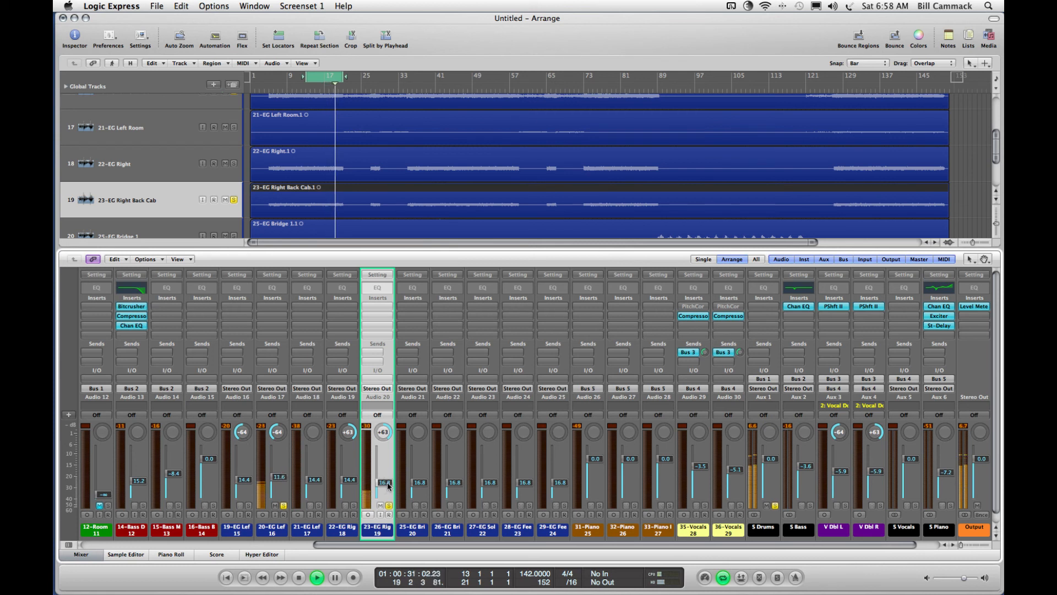
left_click_drag(387, 485, 388, 482)
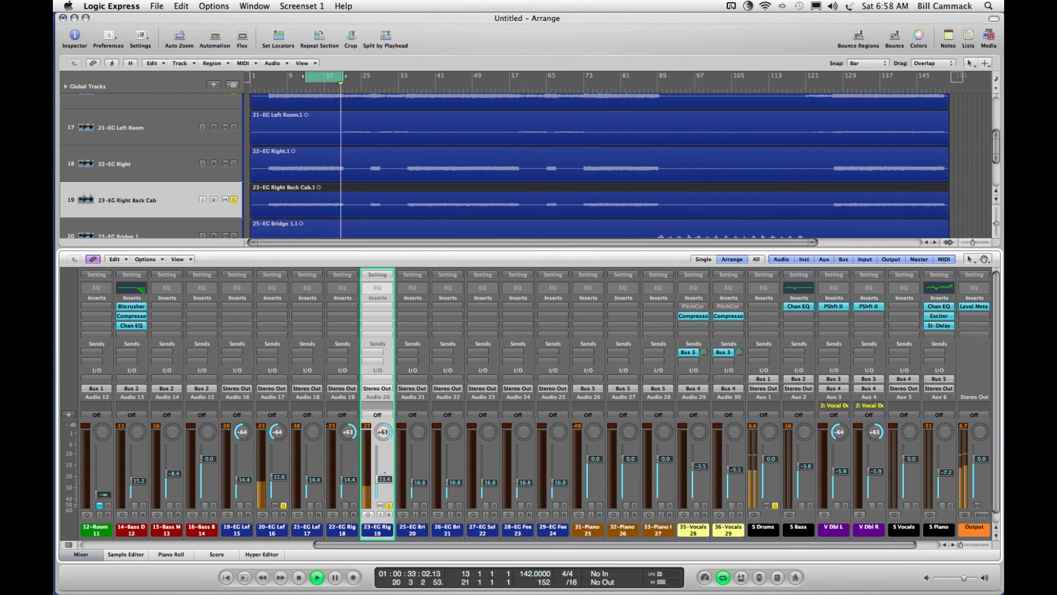
- Solo 19-EG Left 1 and 22-EG Right instead of the two cab tracks, and raise the 22-EG Right fader to -13.2 dB
left_click(354, 505)
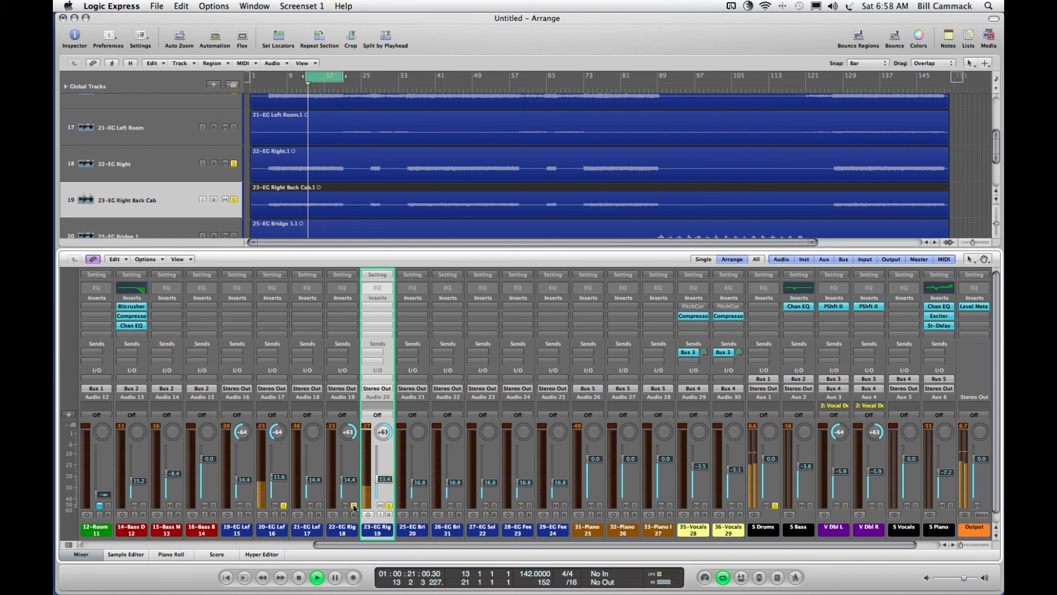
left_click(388, 505)
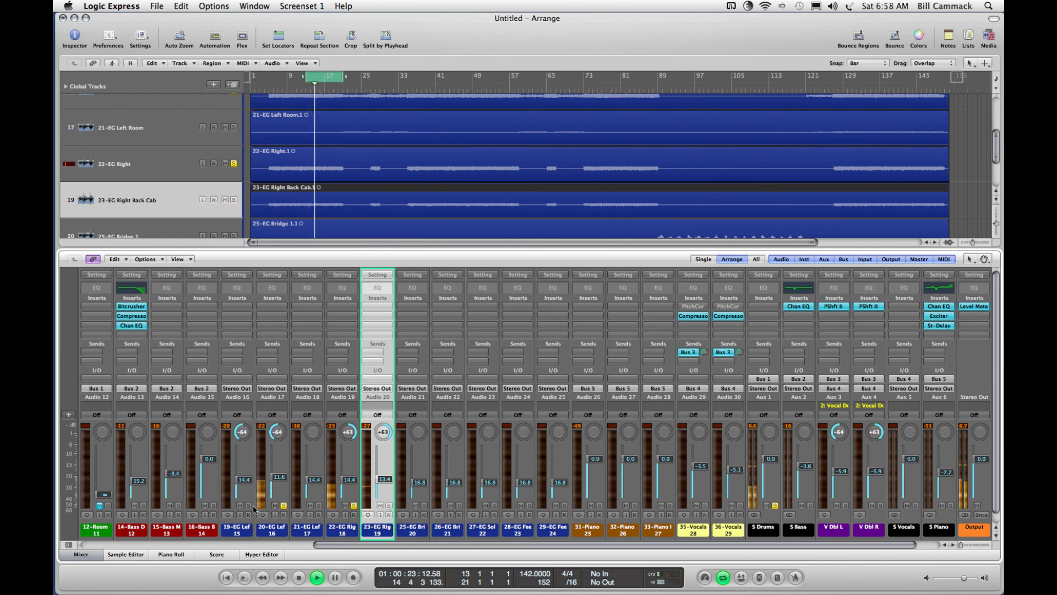
left_click(249, 505)
left_click(284, 506)
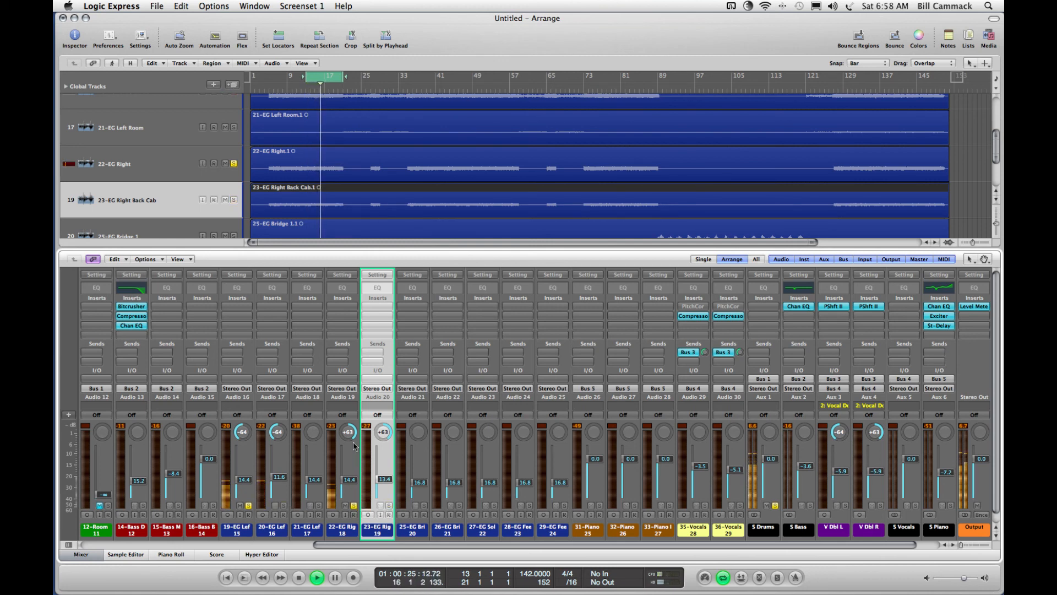
left_click_drag(352, 481, 352, 481)
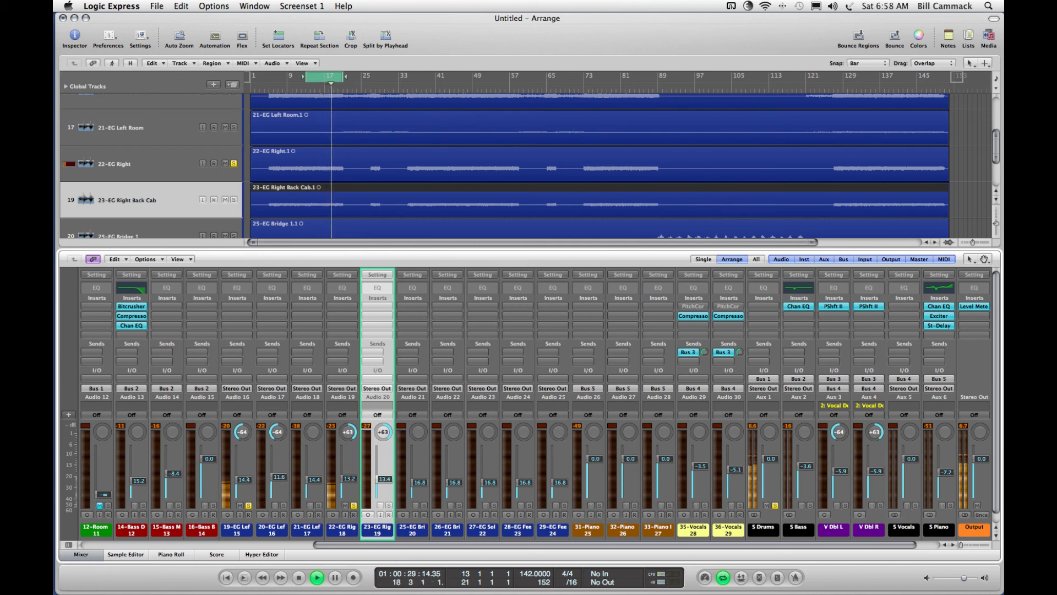
- Add a Channel EQ with an 830 Hz, 24 dB/Oct low cut to 19-EG Left 1 and copy it to 22-EG Right
double_click(234, 289)
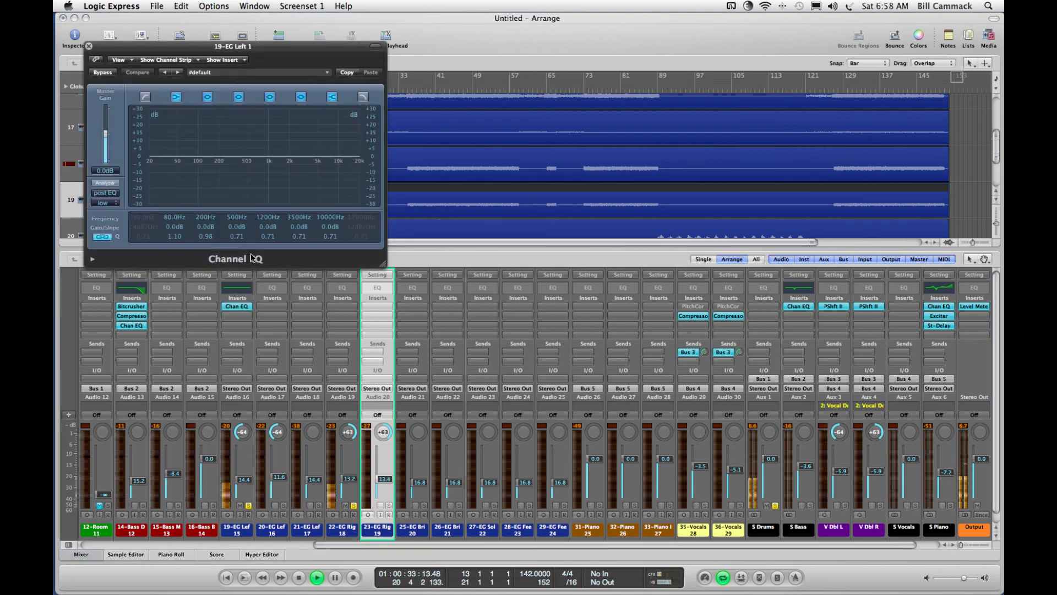
left_click(144, 98)
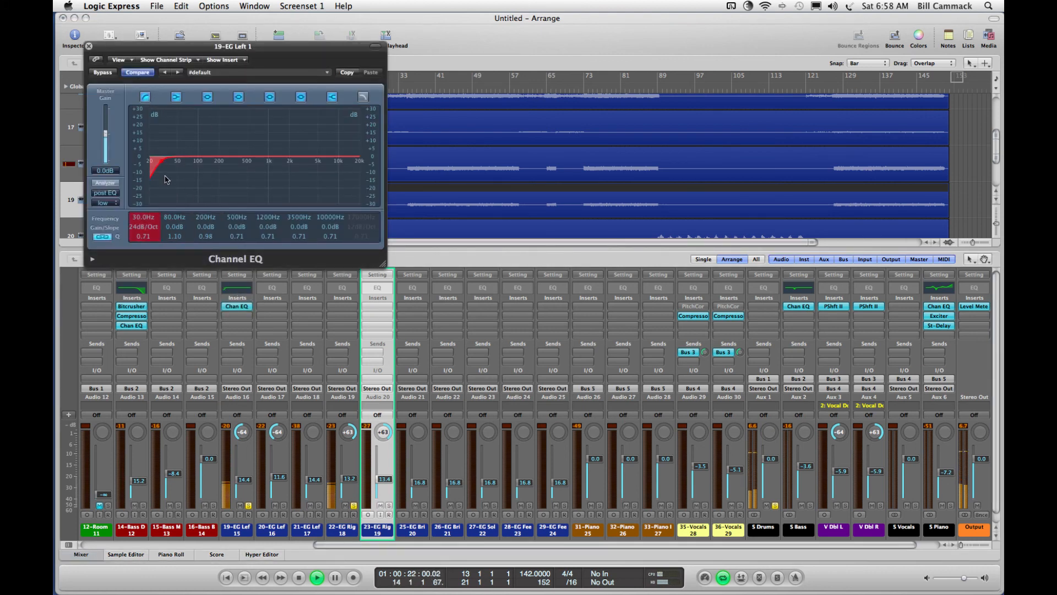
left_click_drag(205, 189, 255, 202)
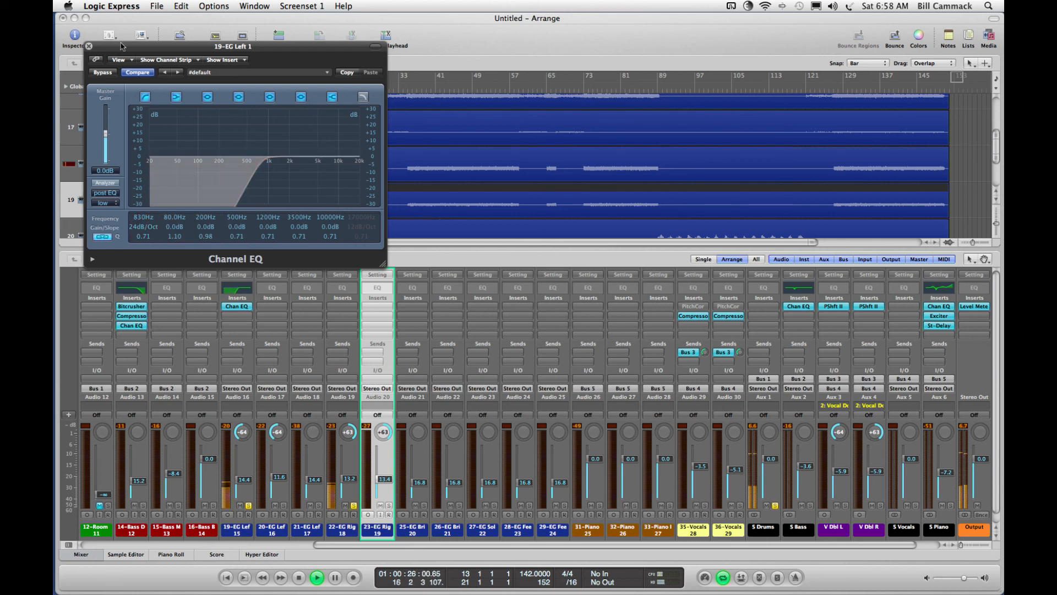
left_click(88, 46)
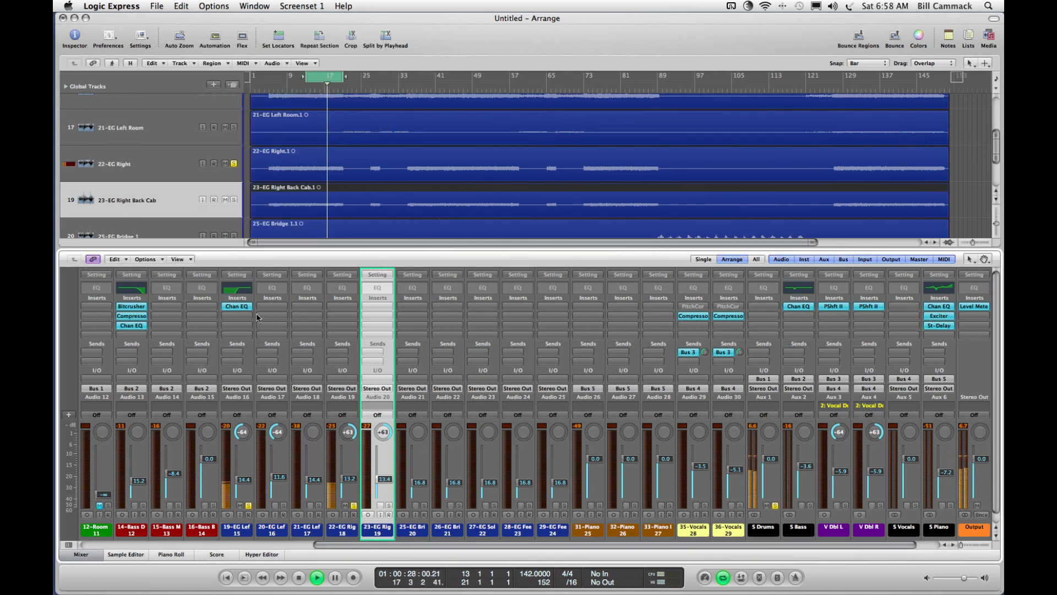
left_click_drag(238, 307, 342, 306)
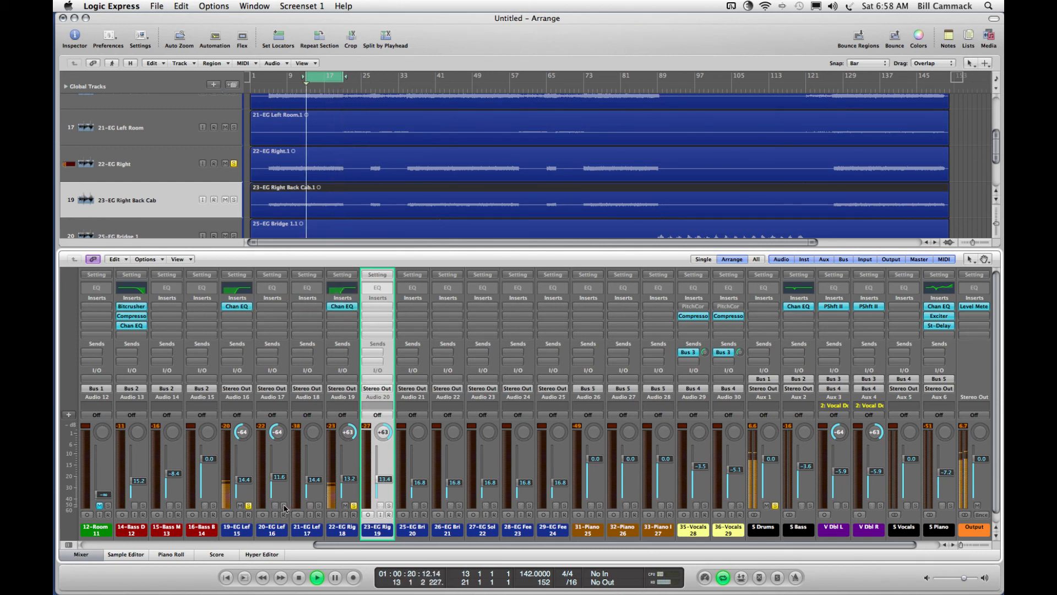
- Add a Channel EQ to 20-EG Left Cab Back with a high cut at 1020 Hz and 12 dB/Oct
double_click(273, 288)
left_click(362, 97)
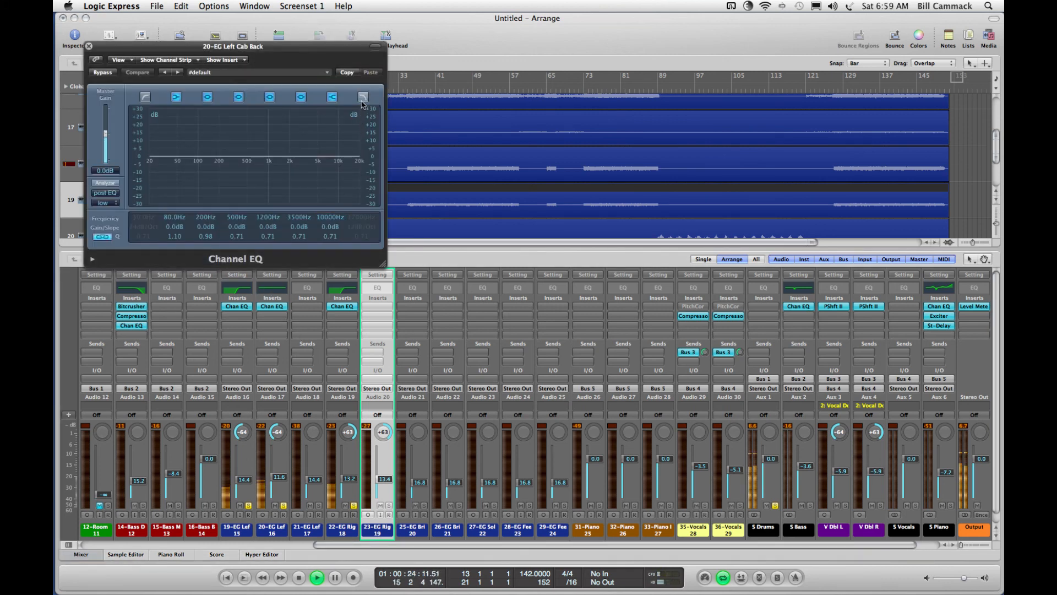
left_click_drag(358, 171, 270, 167)
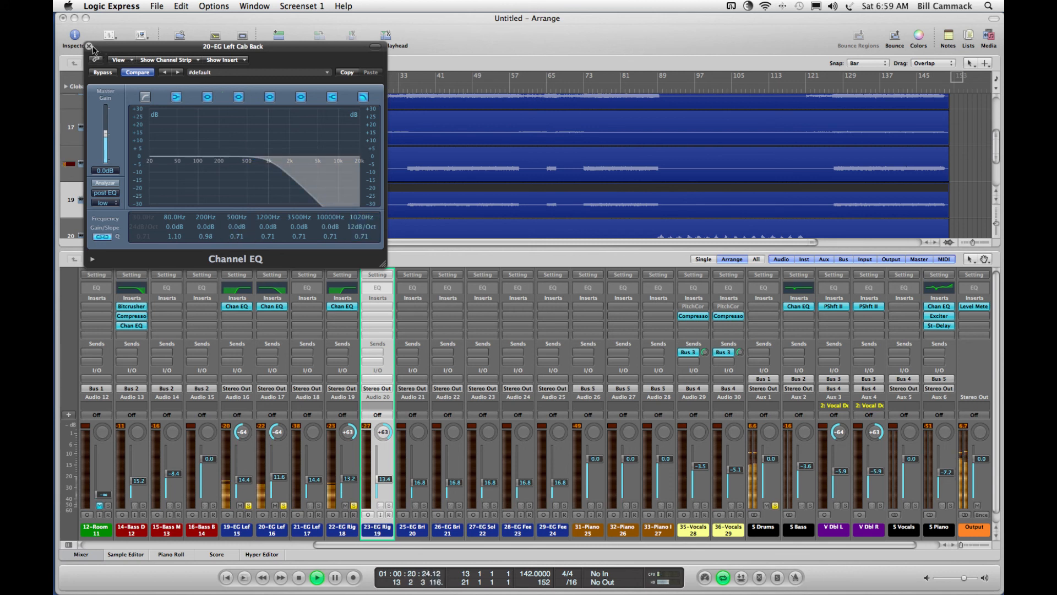
- Copy the Channel EQ from 20-EG Left Cab Back to 23-EG Right Back Cab and solo the right cab track
left_click(90, 47)
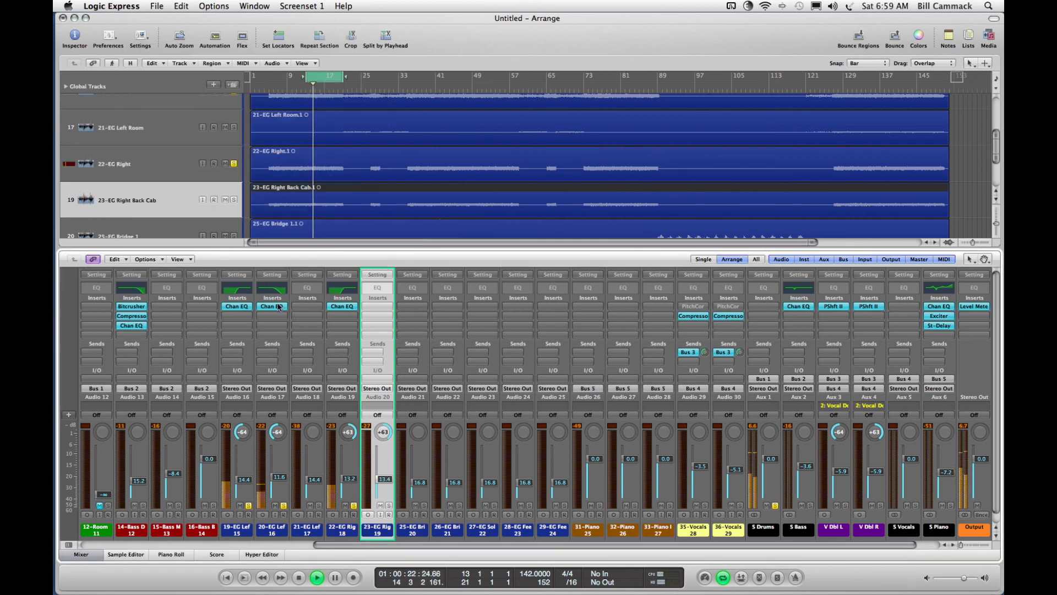
left_click_drag(278, 307, 381, 308)
left_click(389, 506)
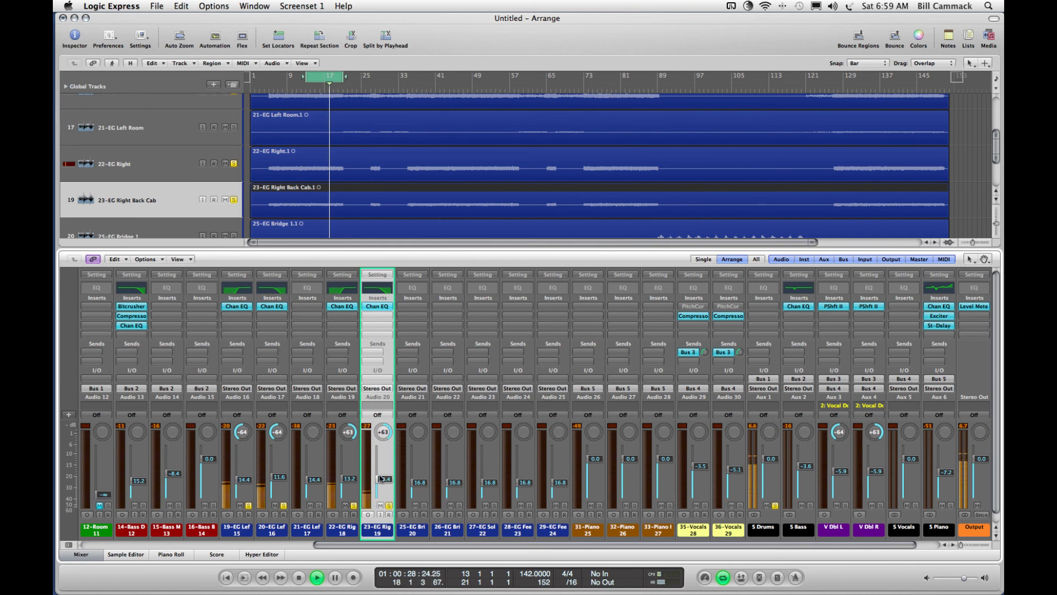
- Solo 19-EG Left 1 against 23-EG Right Back Cab and raise the right cab's fader to -3.5 dB
mouse_move(379, 478)
left_mouse_down()
mouse_move(385, 461)
mouse_move(384, 477)
left_mouse_up()
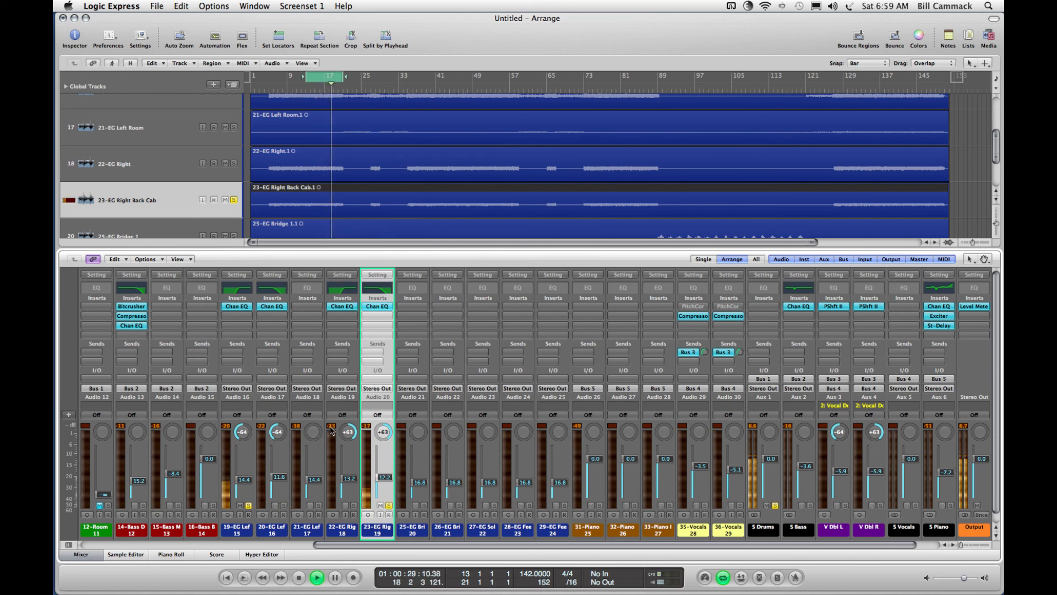
left_click(248, 506)
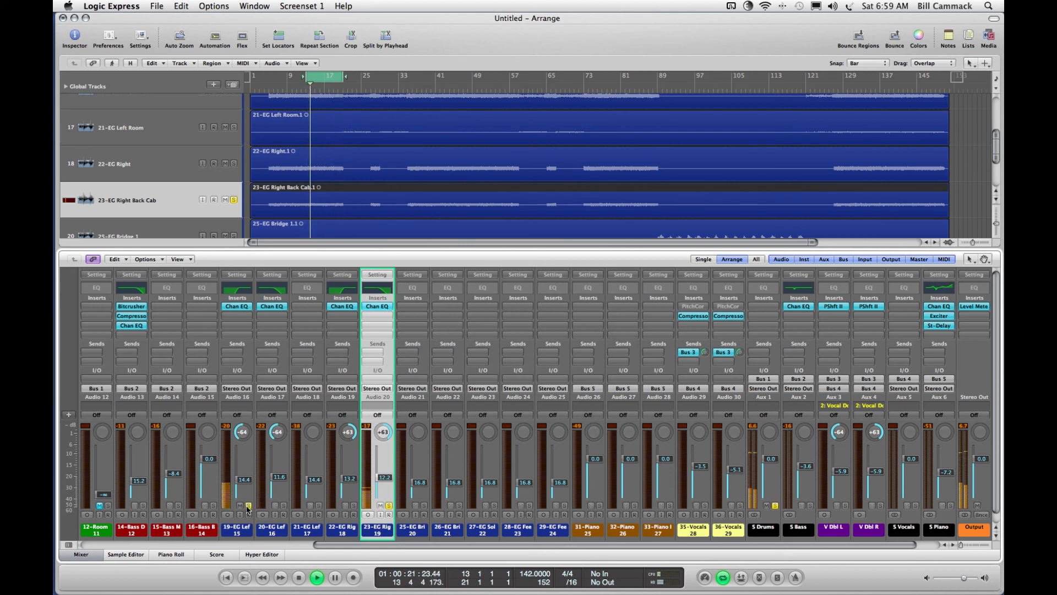
left_click_drag(389, 477, 384, 466)
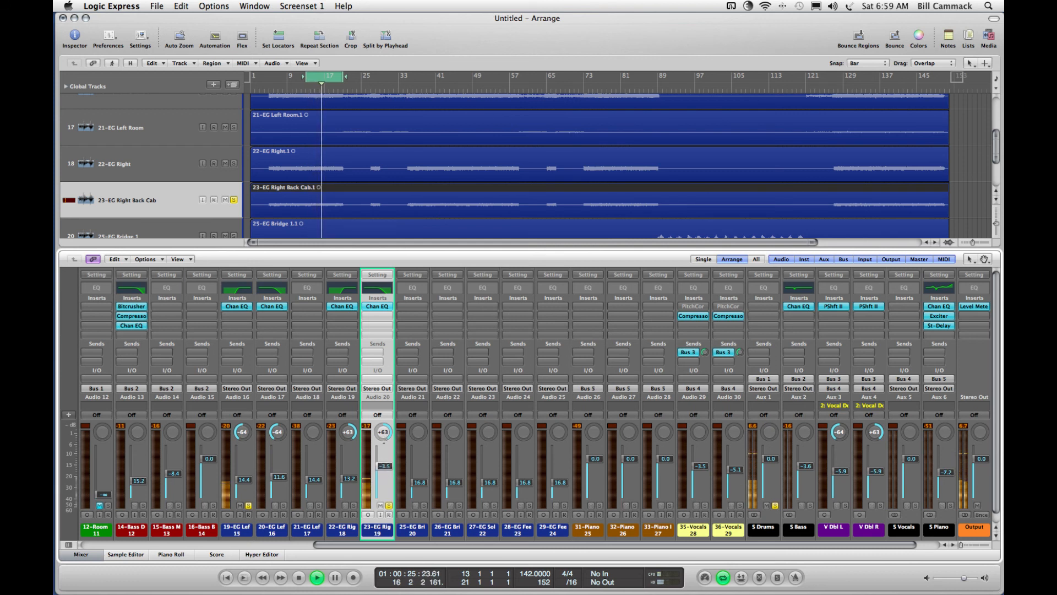
- Switch the soloed guitars from 19-EG Left 1 and 23-EG Right Back Cab to 20-EG Left Cab Back and 22-EG Right
left_click(283, 506)
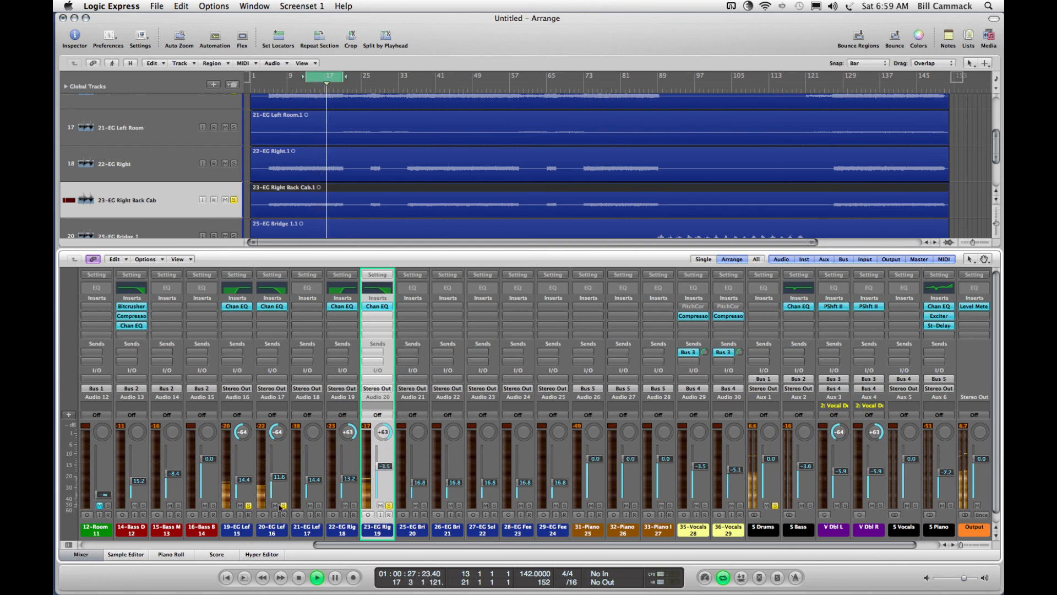
left_click(250, 506)
left_click(354, 505)
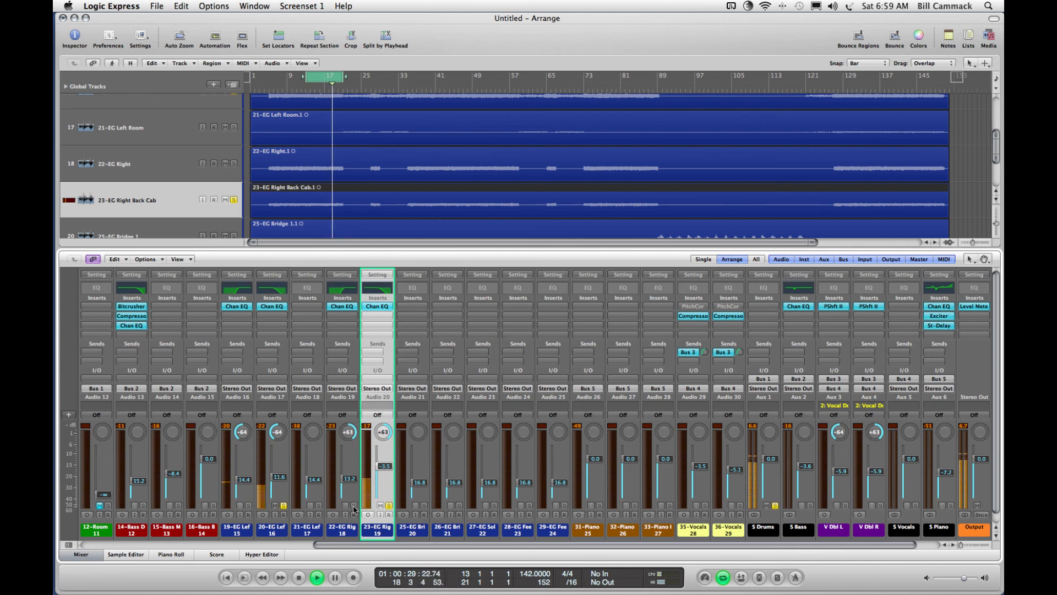
left_click(389, 506)
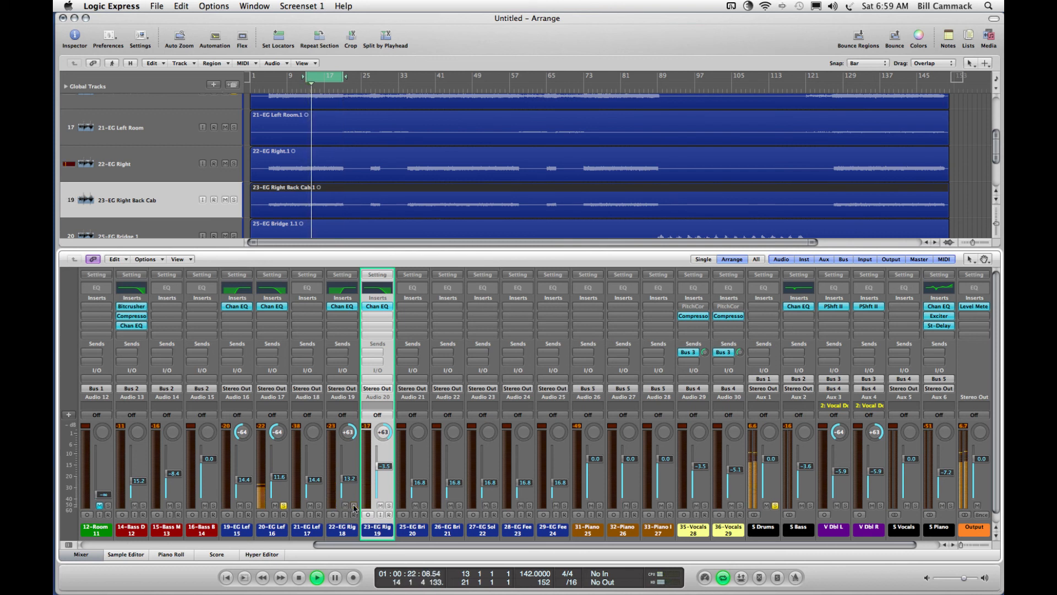
- Isolate 22-EG Right and lower the low-cut frequency of its Channel EQ to 485 Hz
left_click(282, 505)
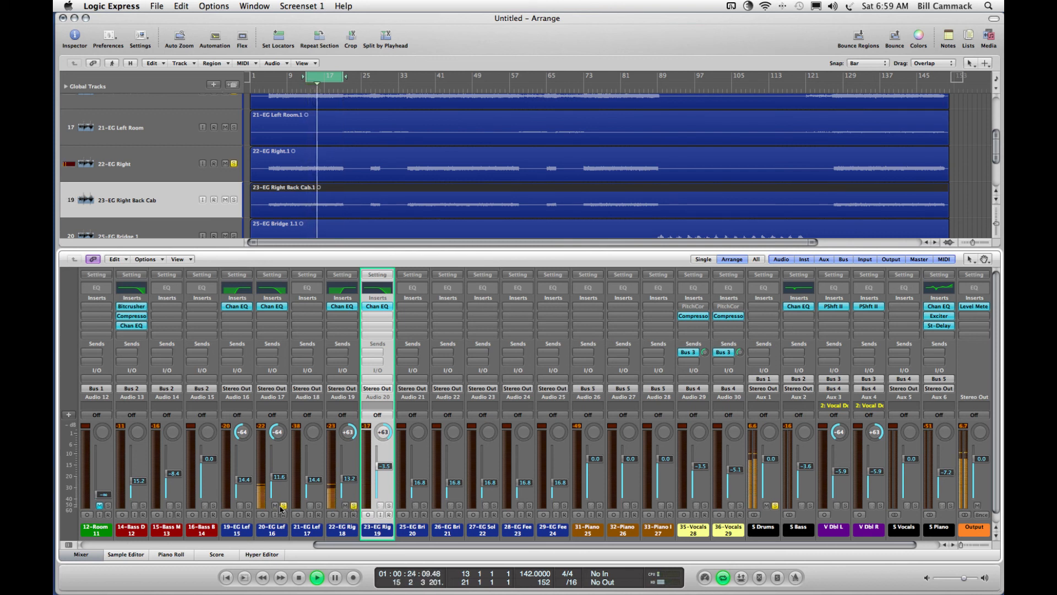
double_click(347, 292)
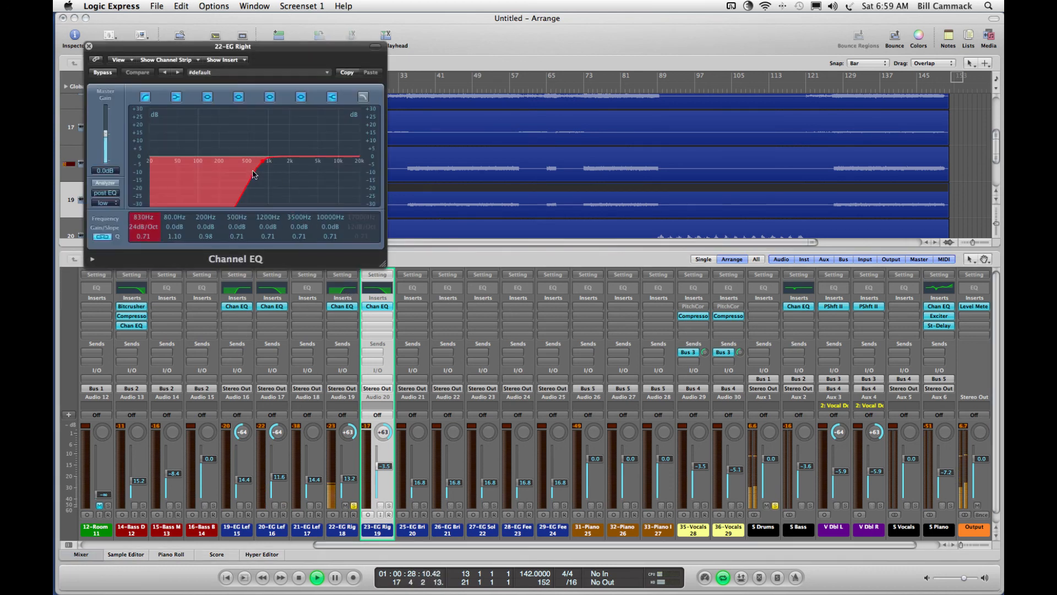
left_click_drag(248, 179, 233, 177)
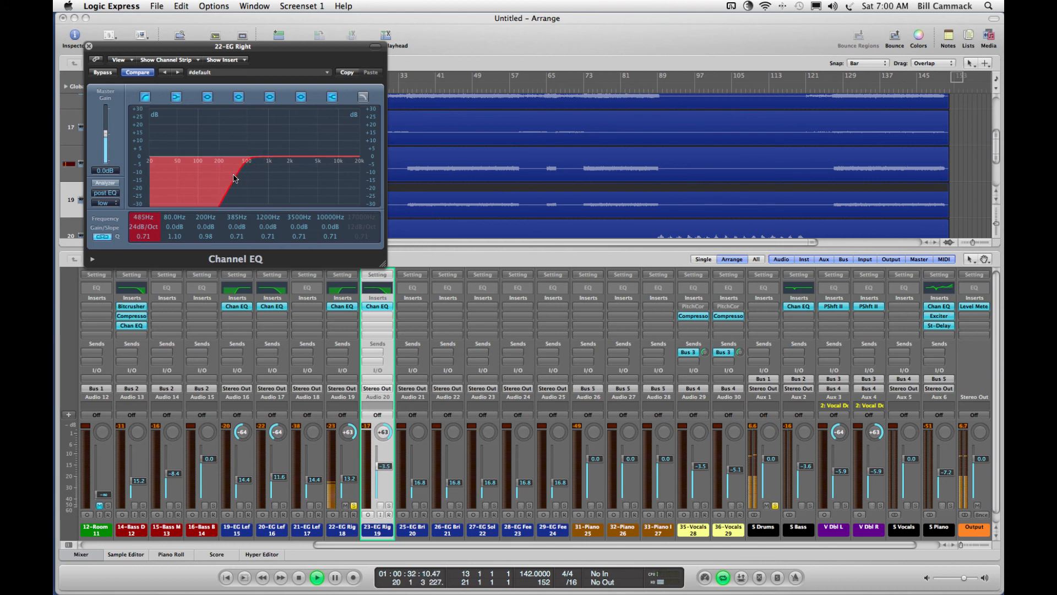
left_click(89, 46)
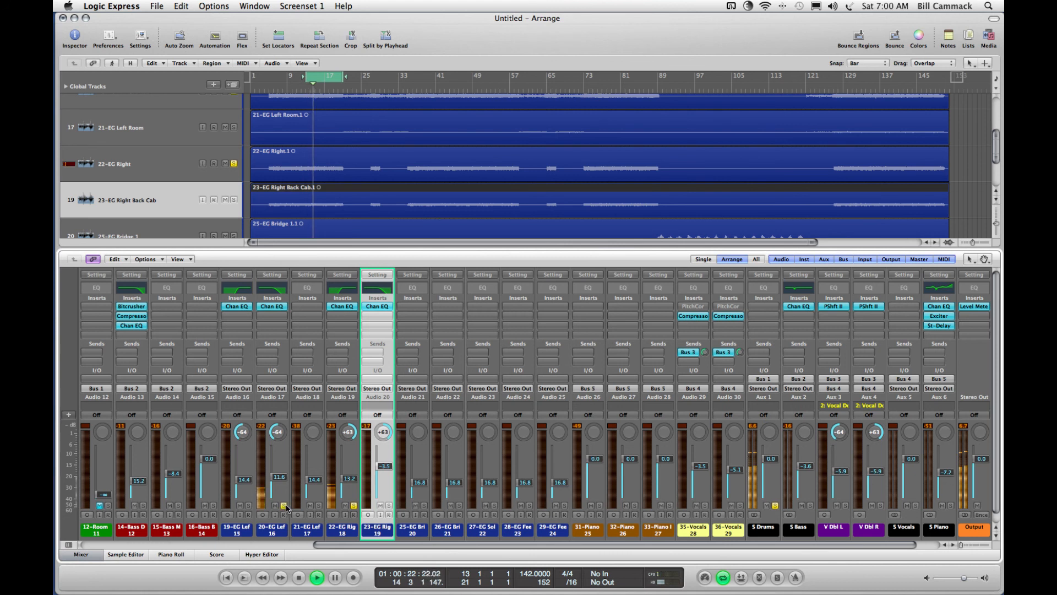
- Raise the high-cut frequency of the Channel EQ on 20-EG Left Cab Back to 1700 Hz
double_click(271, 290)
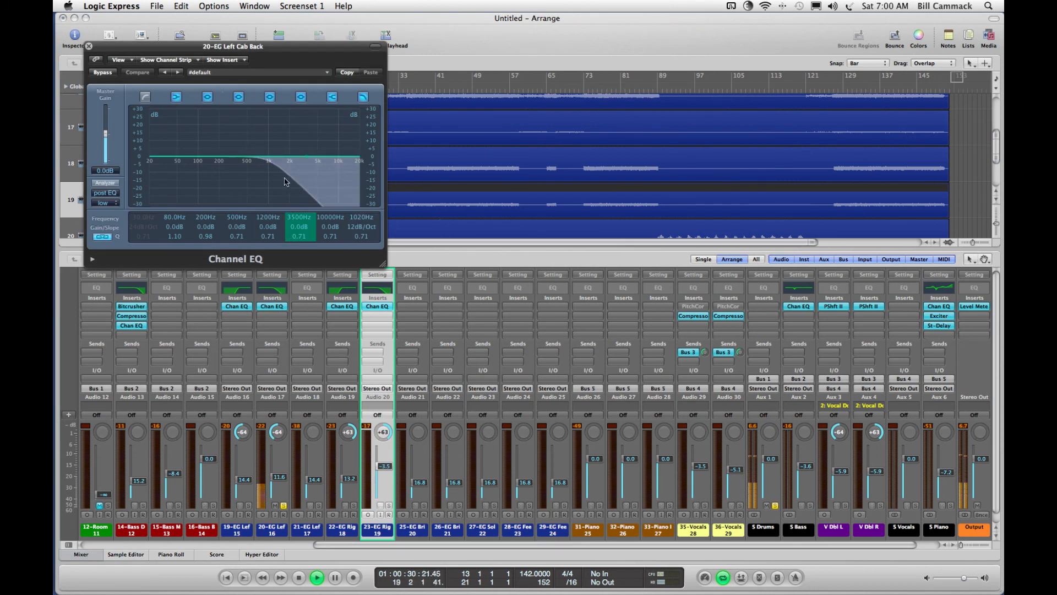
left_click_drag(284, 180, 298, 180)
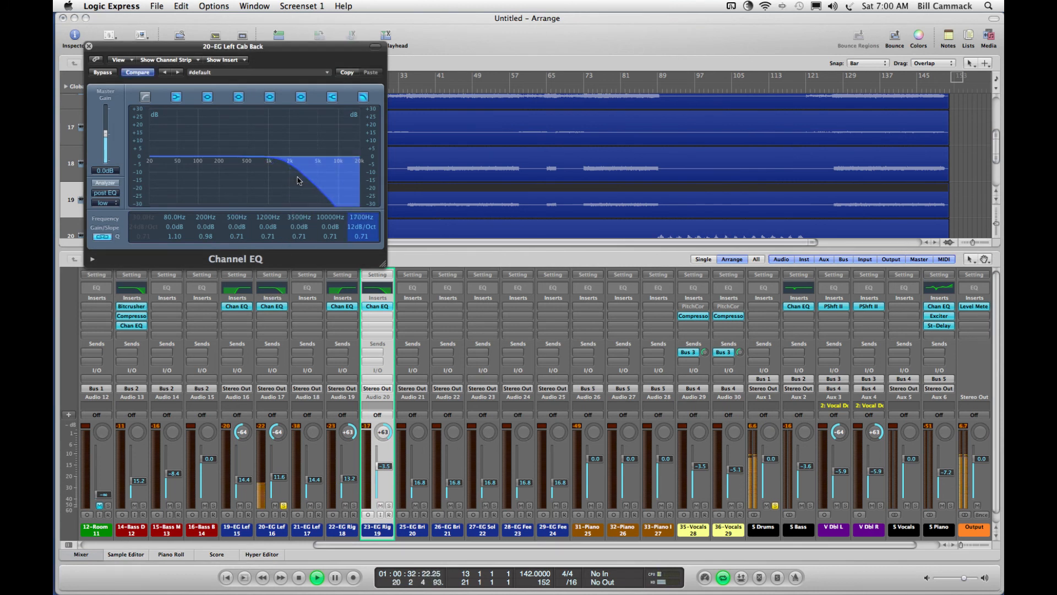
left_click(89, 46)
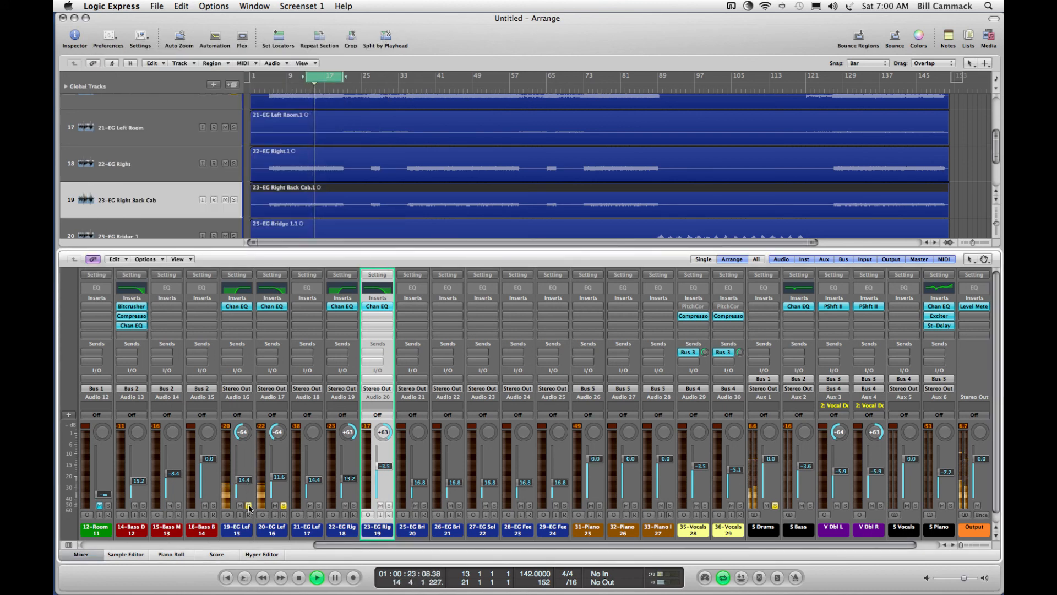
- Isolate 19-EG Left 1 and lower the low-cut frequency of its Channel EQ to 580 Hz
left_click(282, 506)
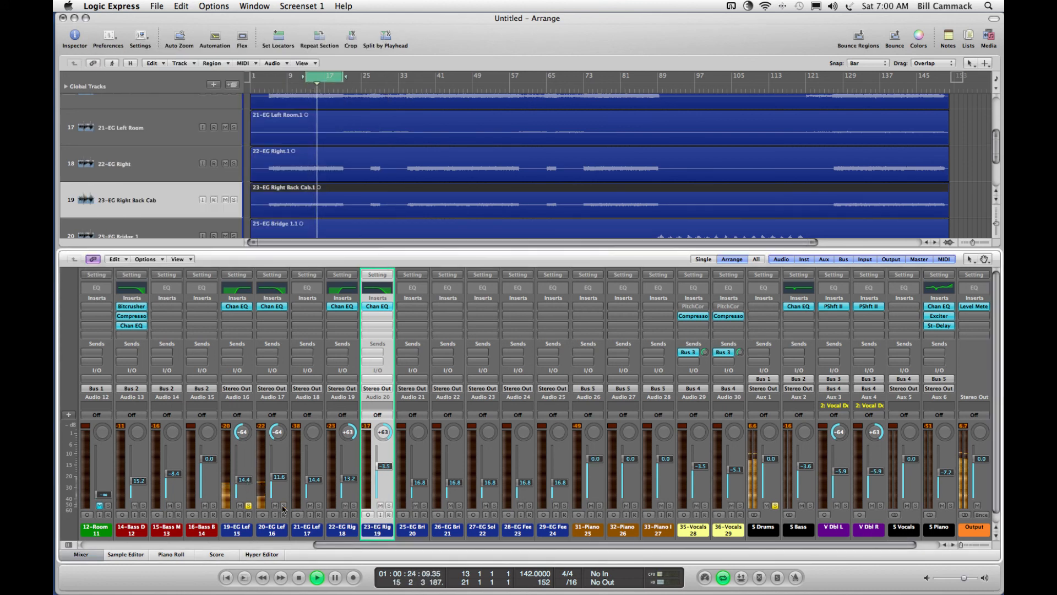
left_click(238, 307)
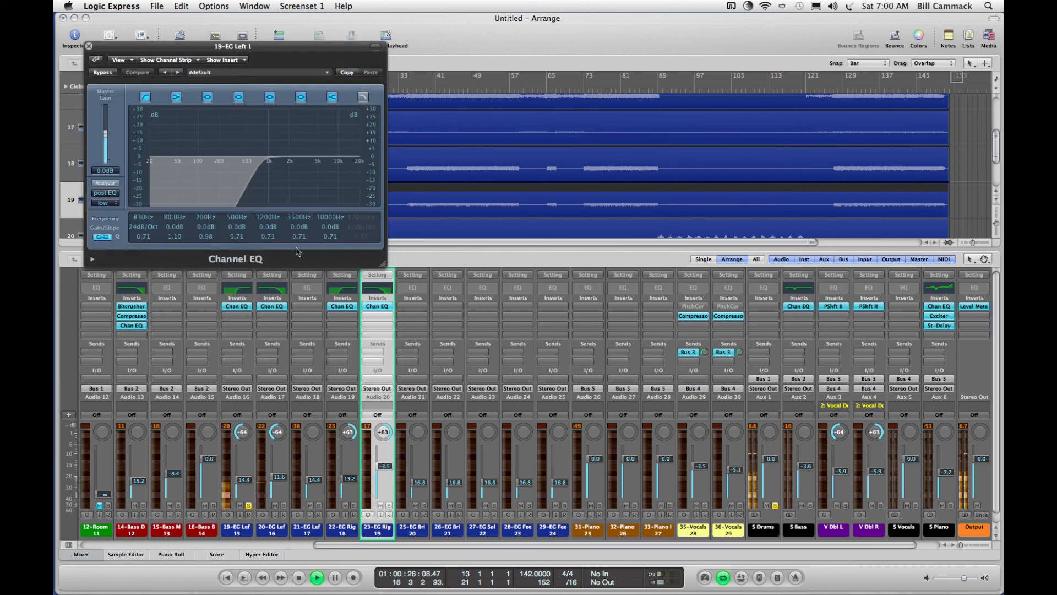
left_click(251, 176)
mouse_move(251, 178)
left_mouse_down()
mouse_move(231, 178)
mouse_move(243, 180)
left_mouse_up()
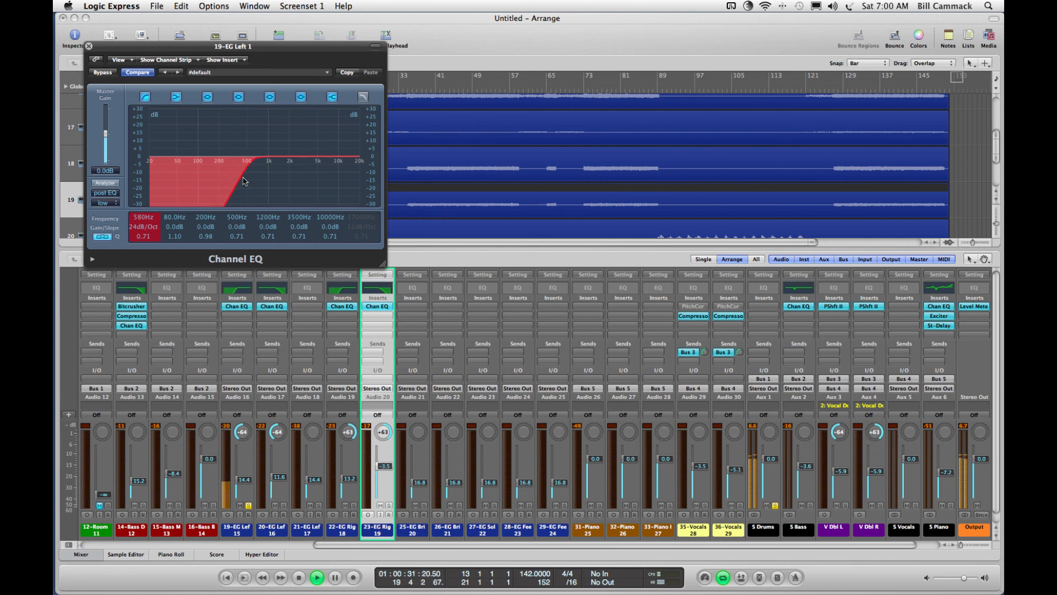
left_click(88, 46)
- Solo all four EQ'd guitar tracks plus S Bass, setting 23-EG Right Back Cab to -3.6 dB and 20-EG Left Cab Back to -13.4 dB
left_click(354, 505)
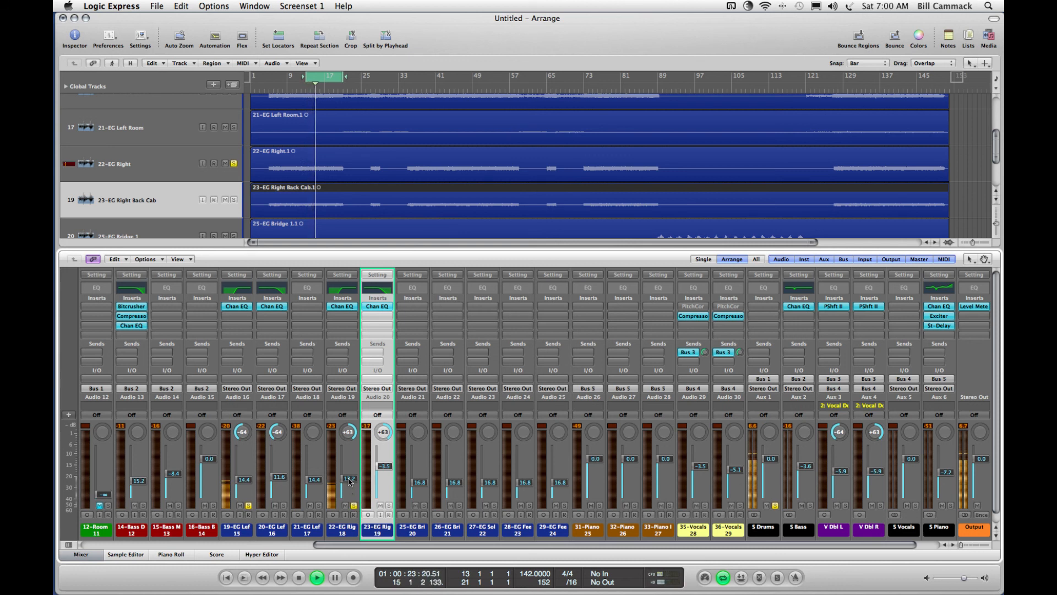
left_click(389, 505)
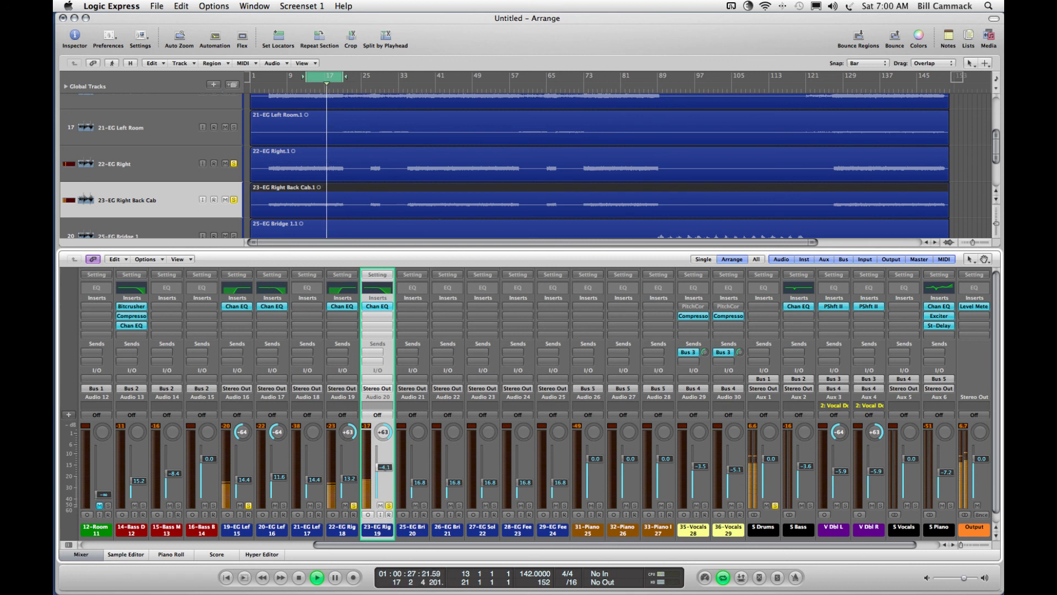
left_click_drag(387, 469, 387, 467)
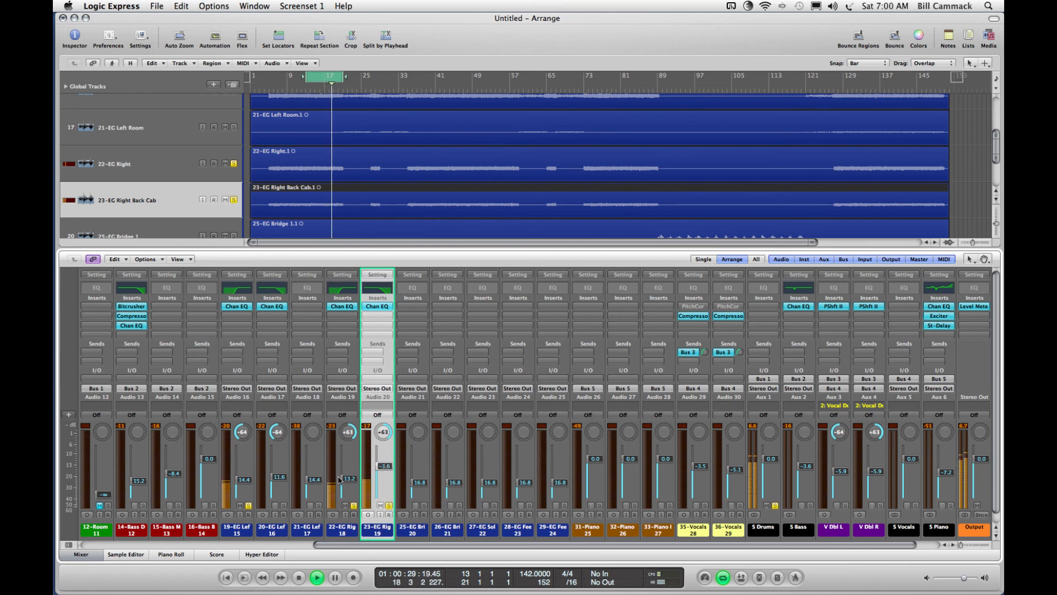
left_click(284, 505)
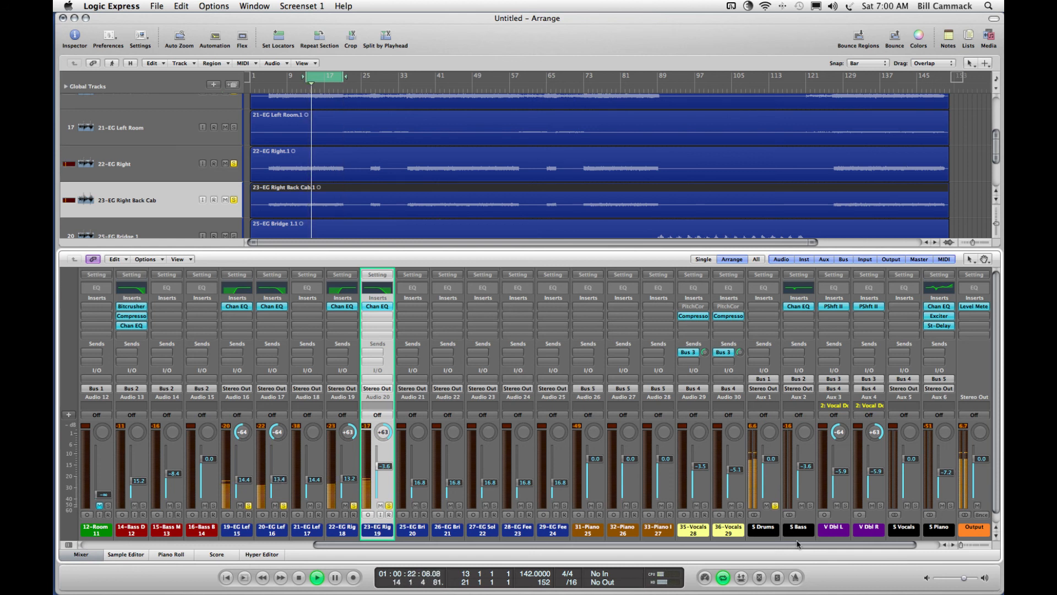
left_click(810, 504)
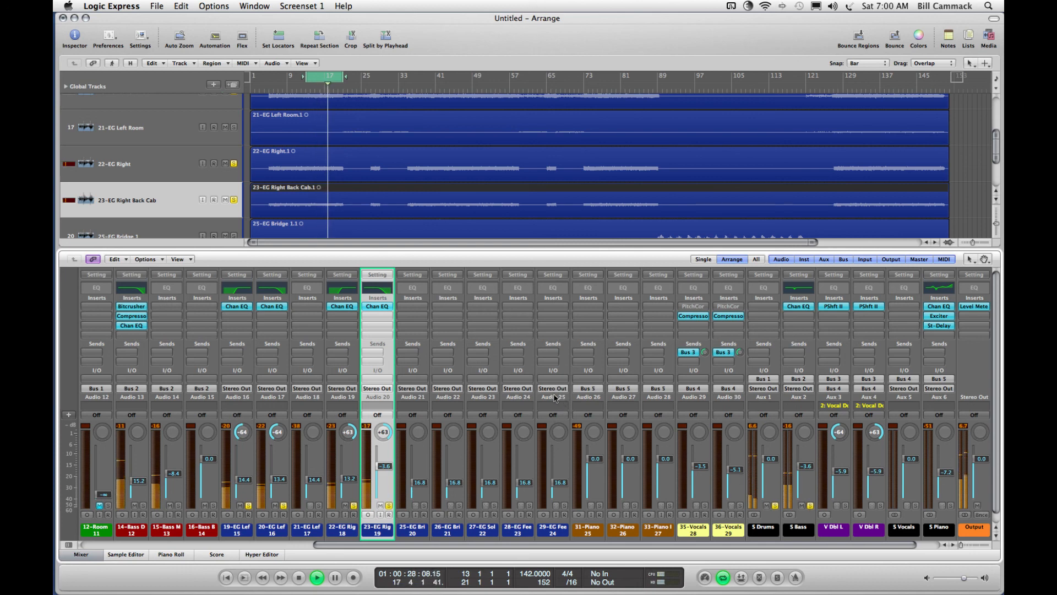
- Route the outputs of all electric guitar tracks, from 19-EG Left 1 through 29-EG Feedback 2, to Bus 6
left_click_drag(553, 398, 251, 395)
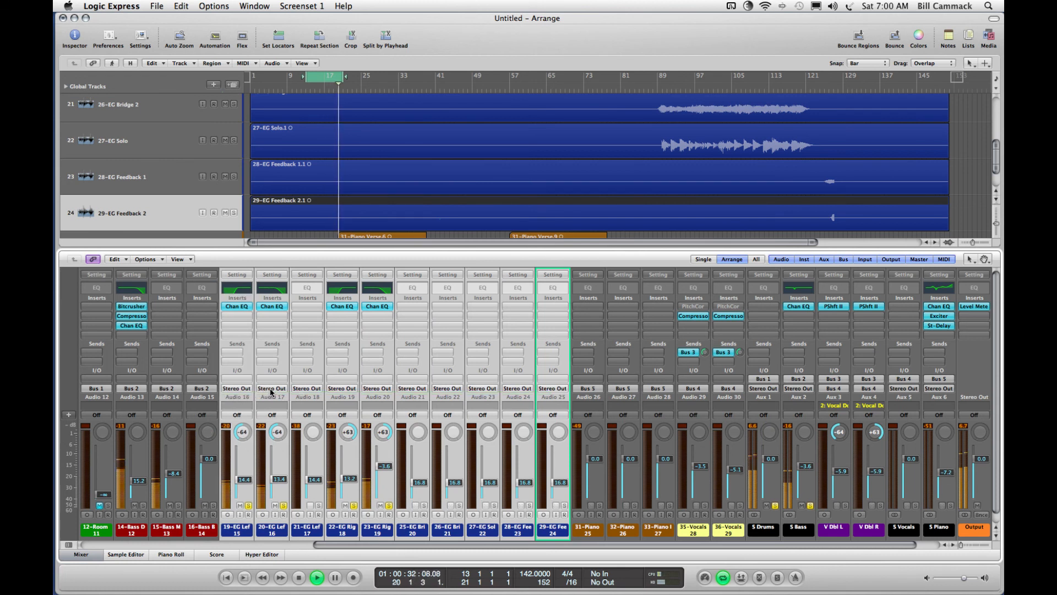
left_click(271, 389)
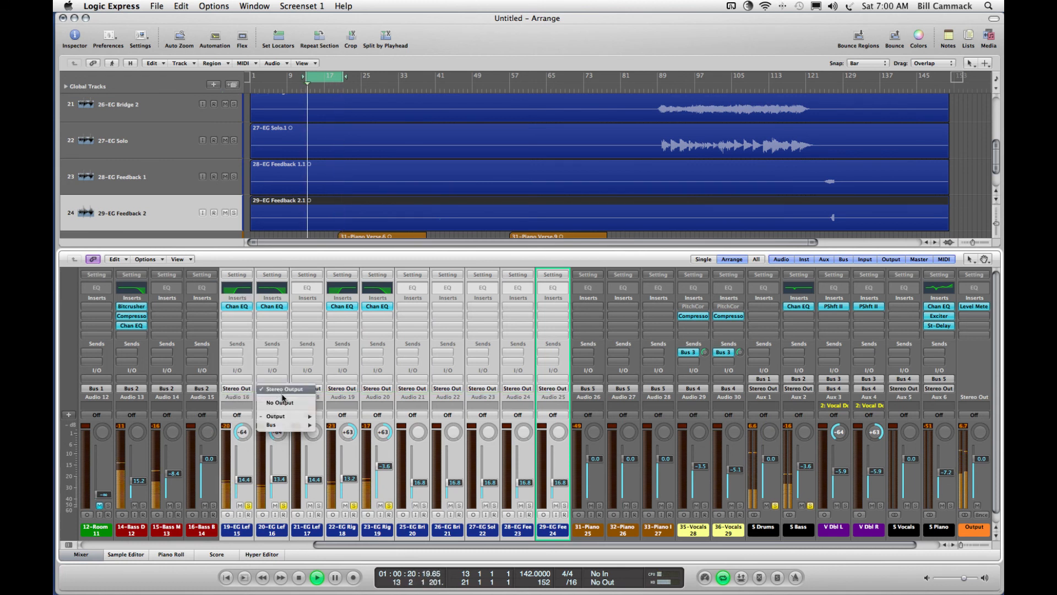
mouse_move(286, 424)
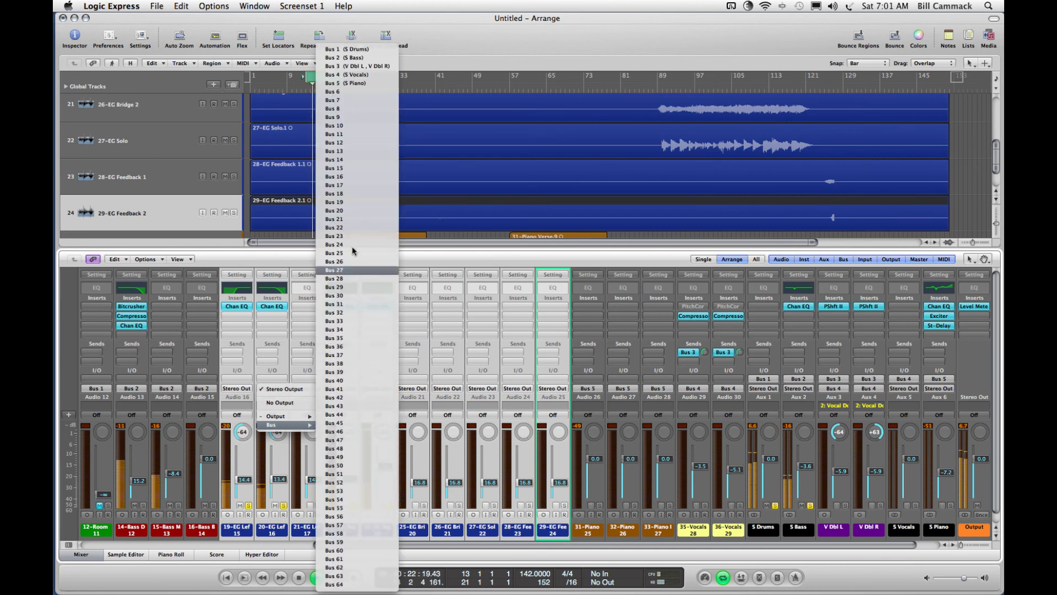
left_click(367, 95)
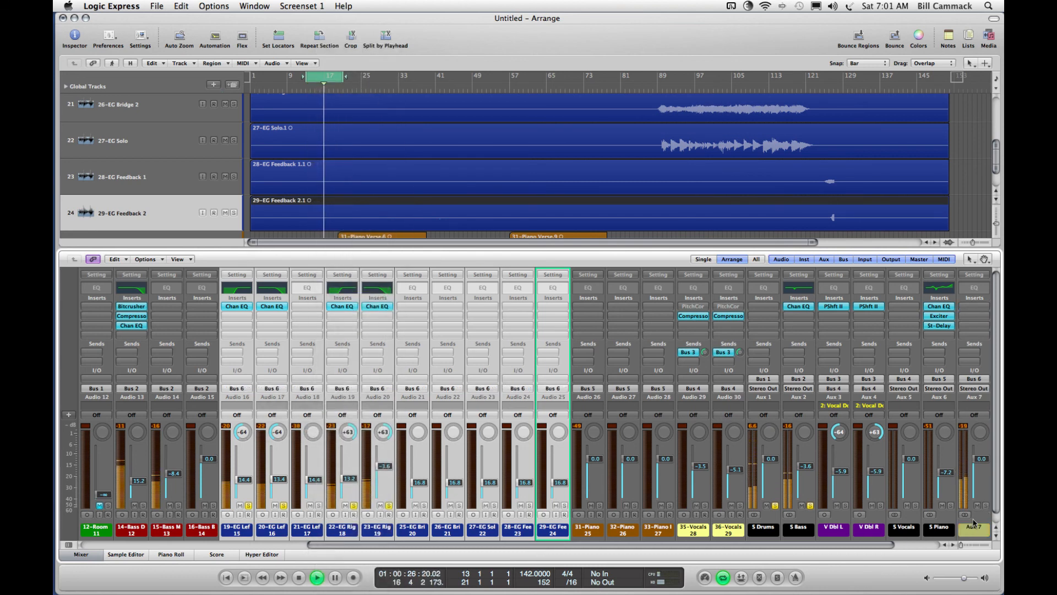
- Rename the new Bus 6 aux channel S Guitars and color it black
left_click(975, 529)
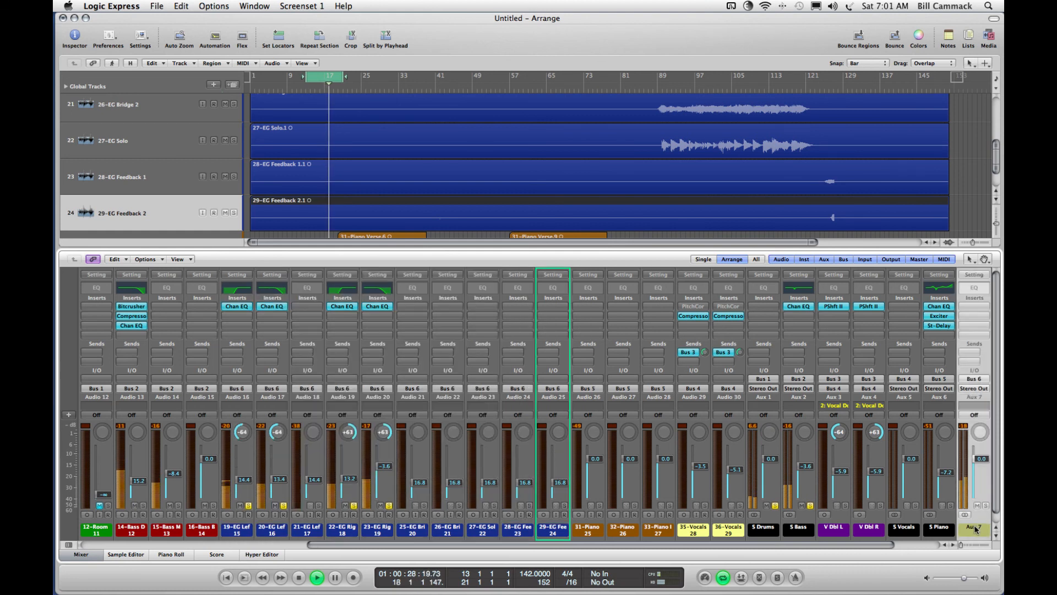
double_click(975, 530)
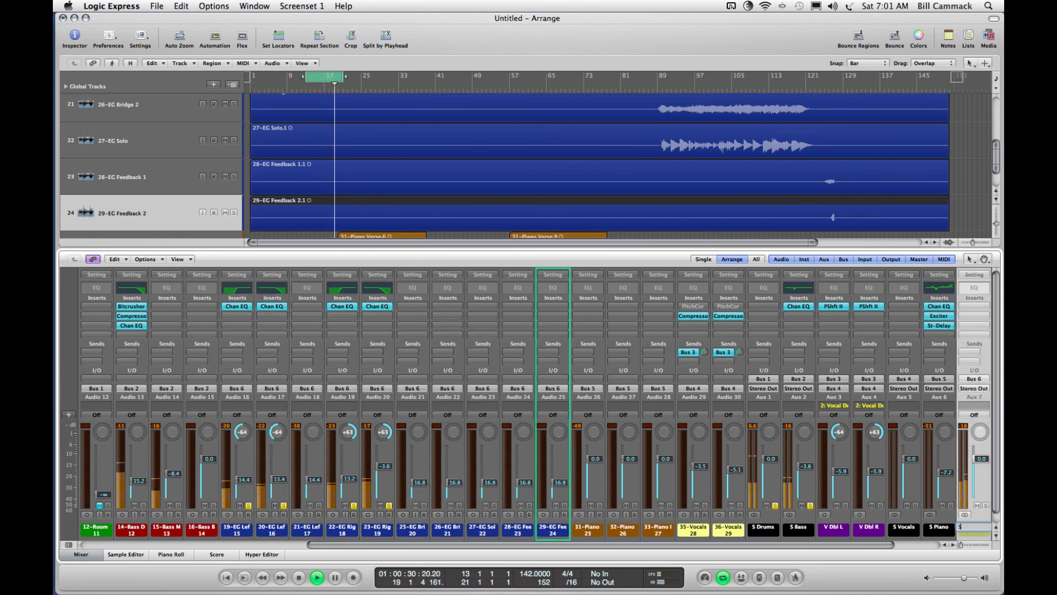
key("Return")
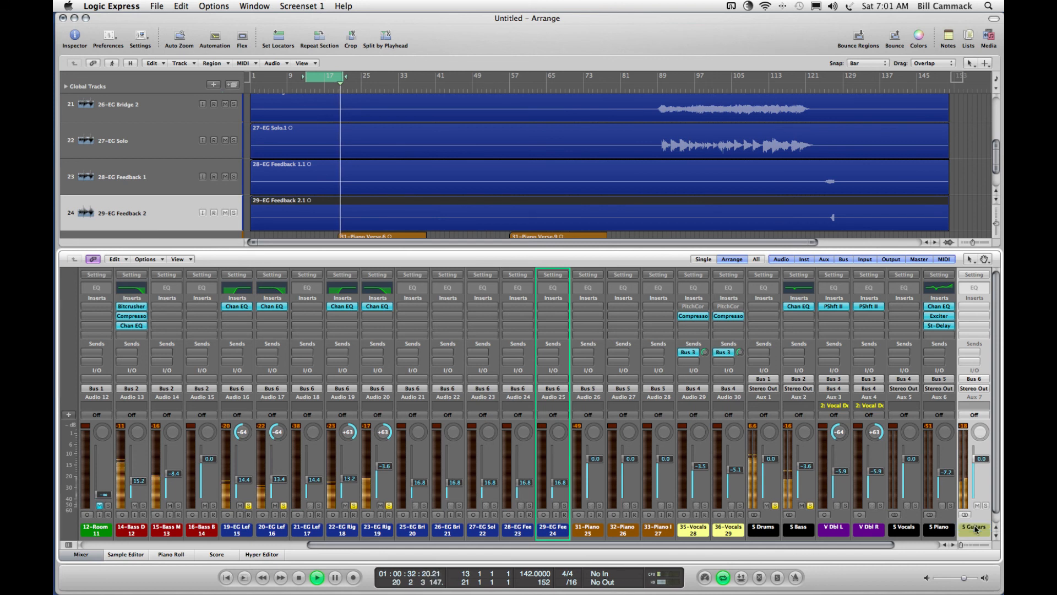
left_click(918, 39)
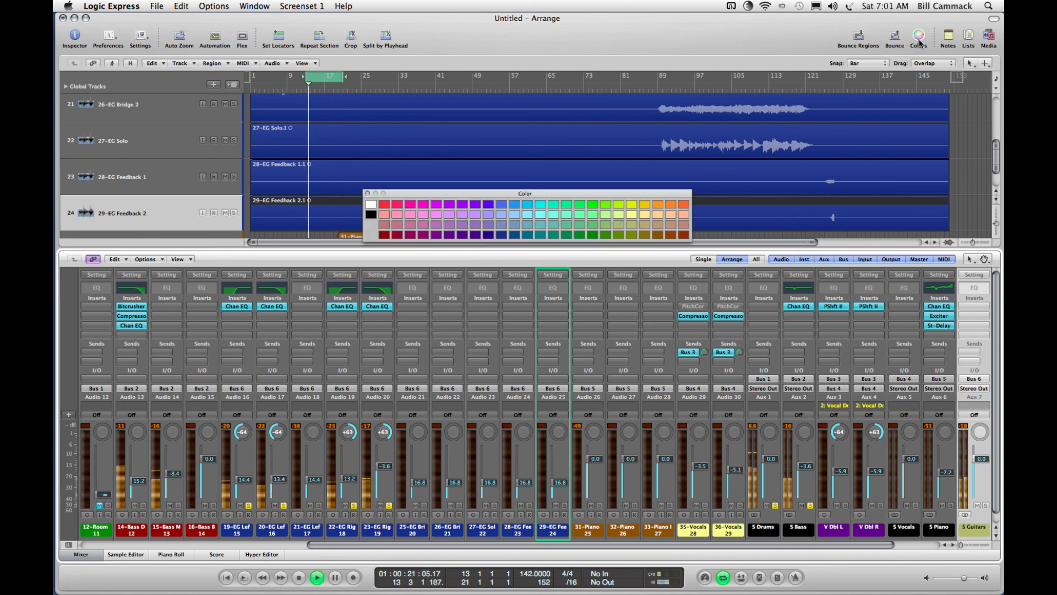
left_click(372, 215)
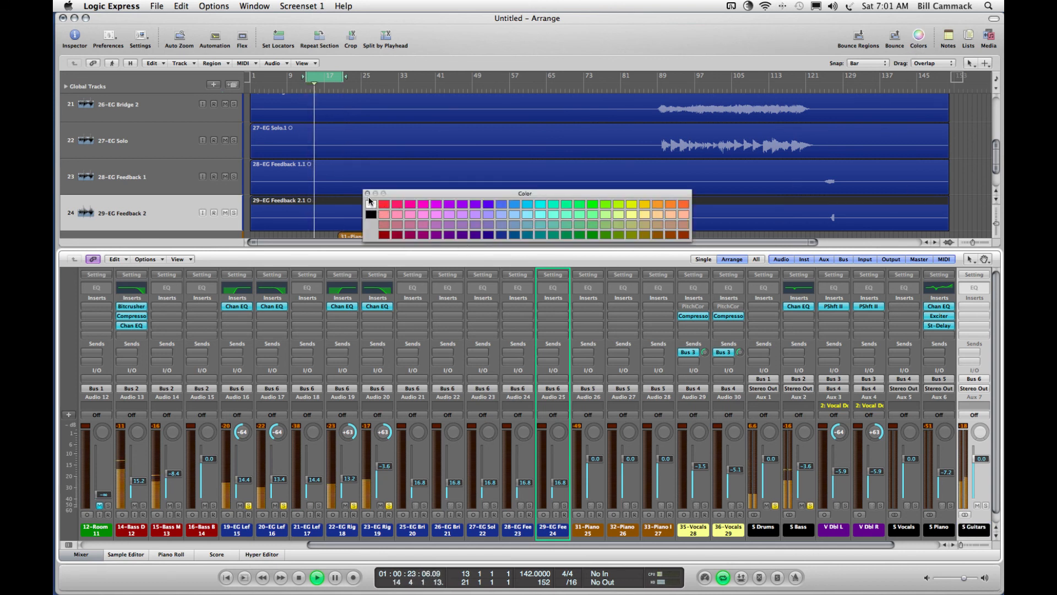
left_click(367, 194)
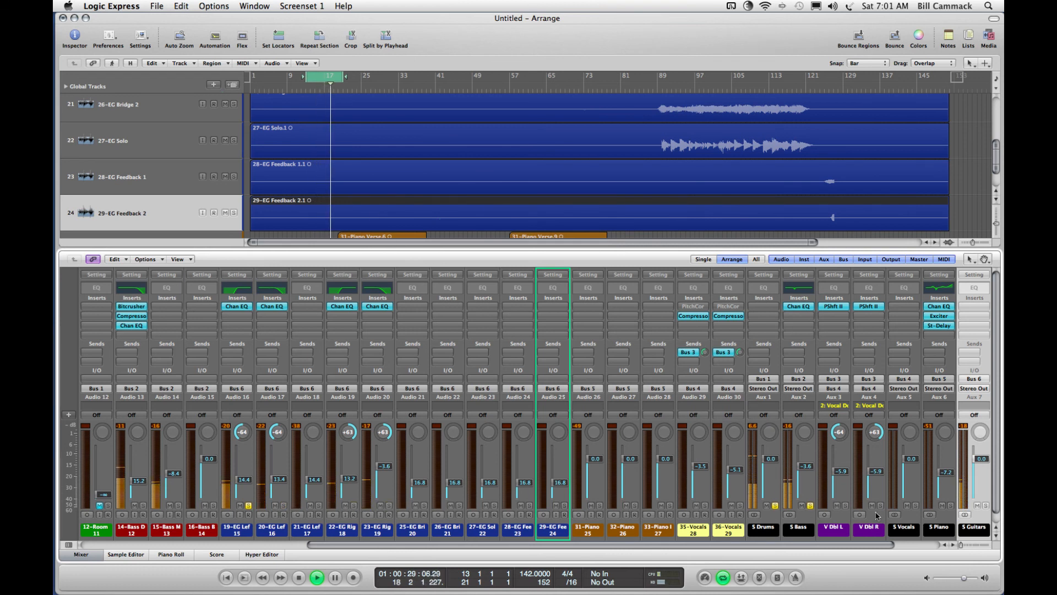
- Solo the S Guitars submix channel in place of the individual electric guitar tracks
left_click(985, 504)
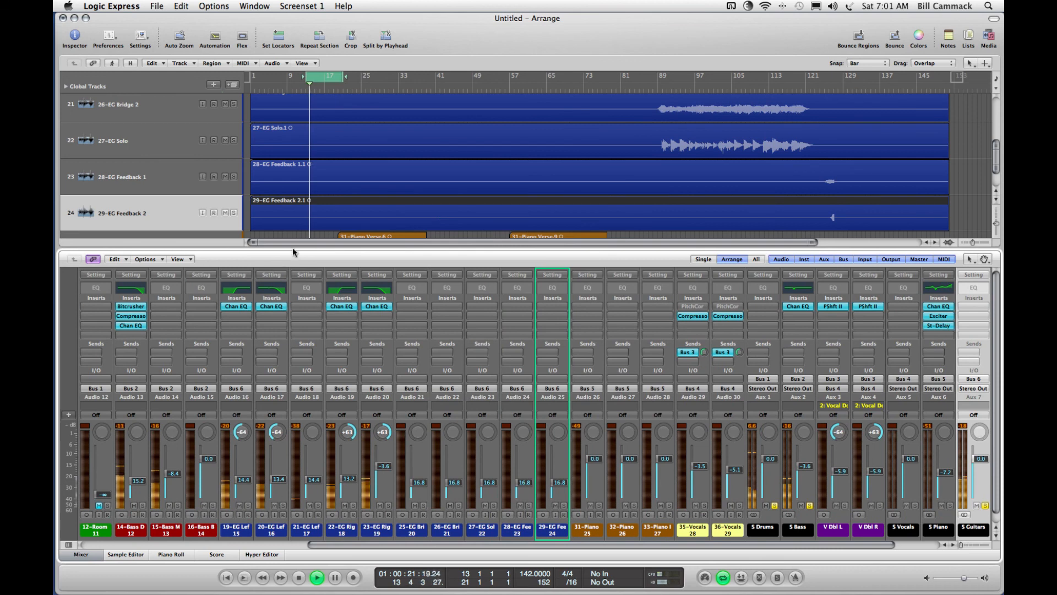
scroll(338, 177, "up", 4)
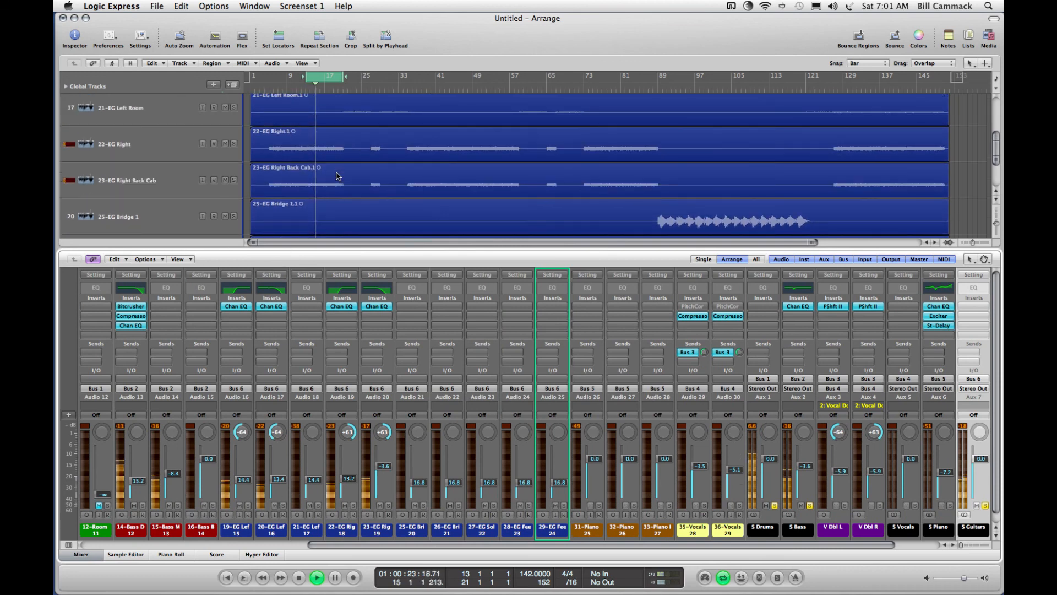
- Move the playback cycle region to bars 21 to 29, where the right guitars drop out and the left room track plays
scroll(337, 128, "up", 2)
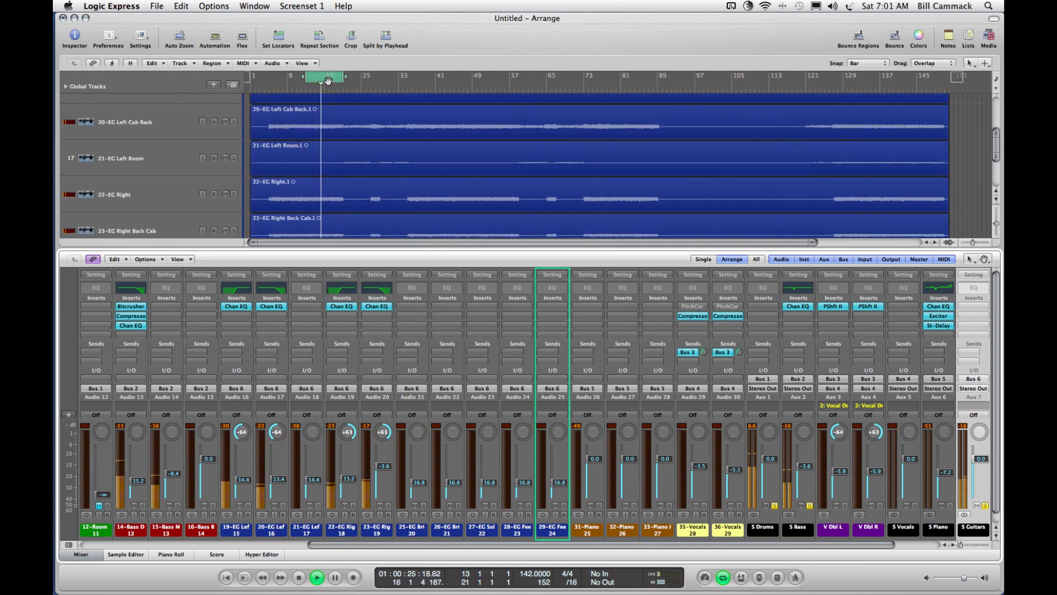
left_click_drag(327, 80, 362, 81)
key("ctrl+Right")
key("ctrl+Right")
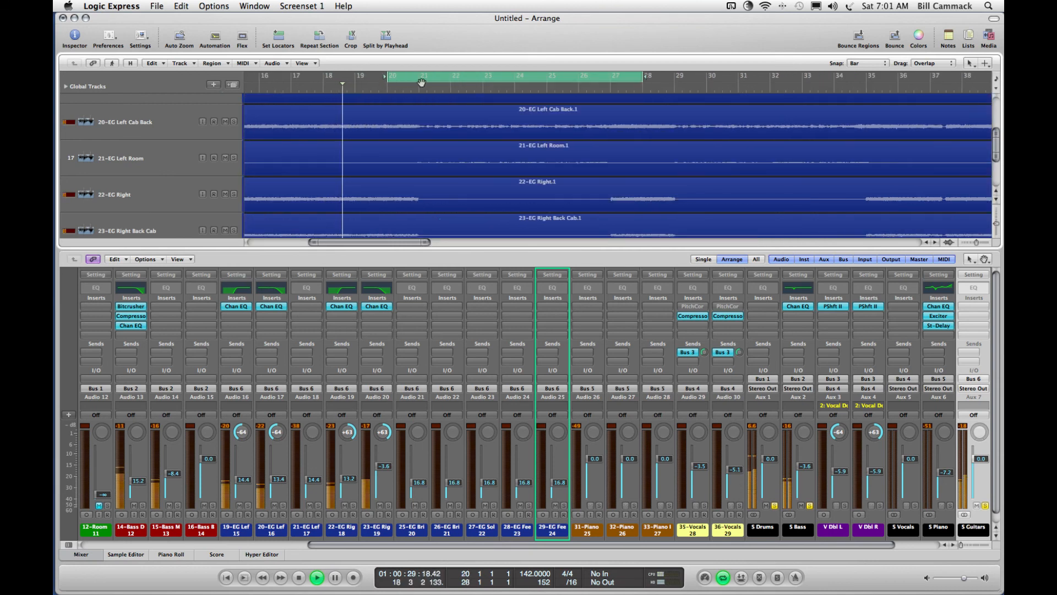
left_click_drag(434, 80, 466, 80)
key("ctrl+Left")
key("ctrl+Left")
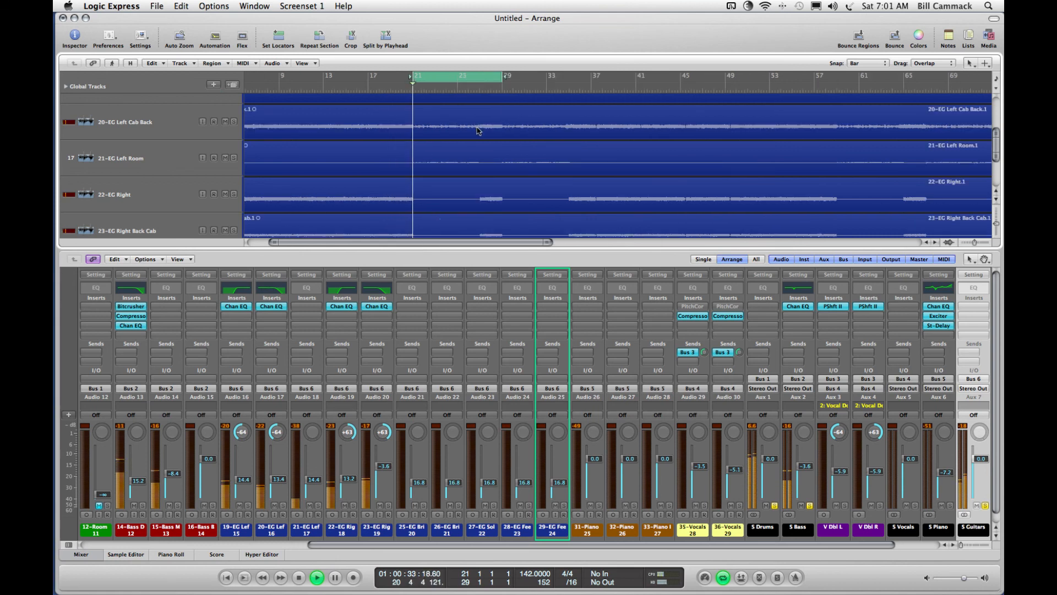
- Solo the 21-EG Left Room track in place of the S Guitars submix and set its level to -12.0 dB
scroll(479, 131, "down", 2)
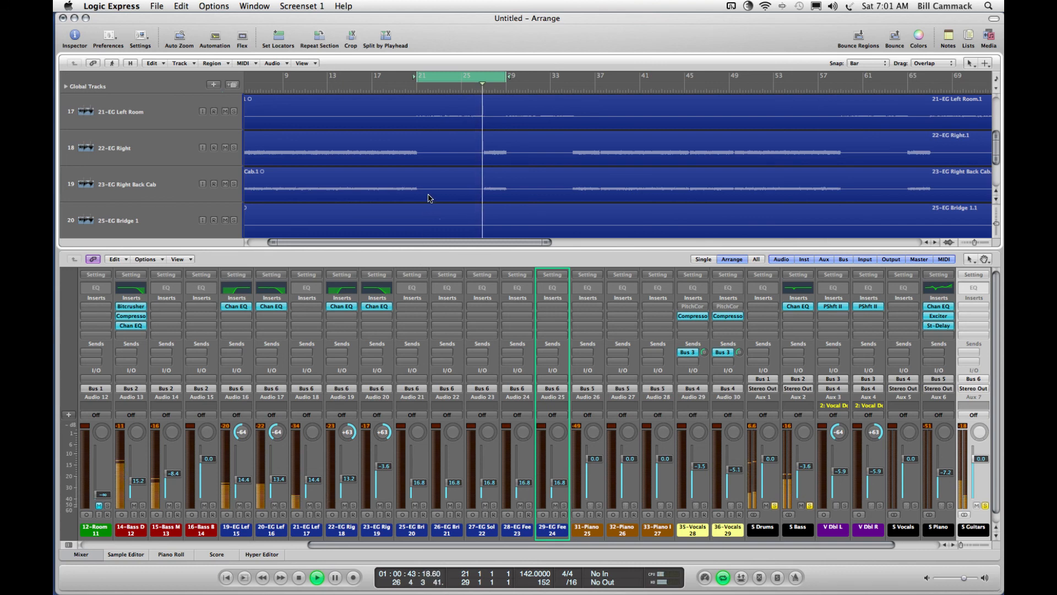
scroll(430, 198, "up", 1)
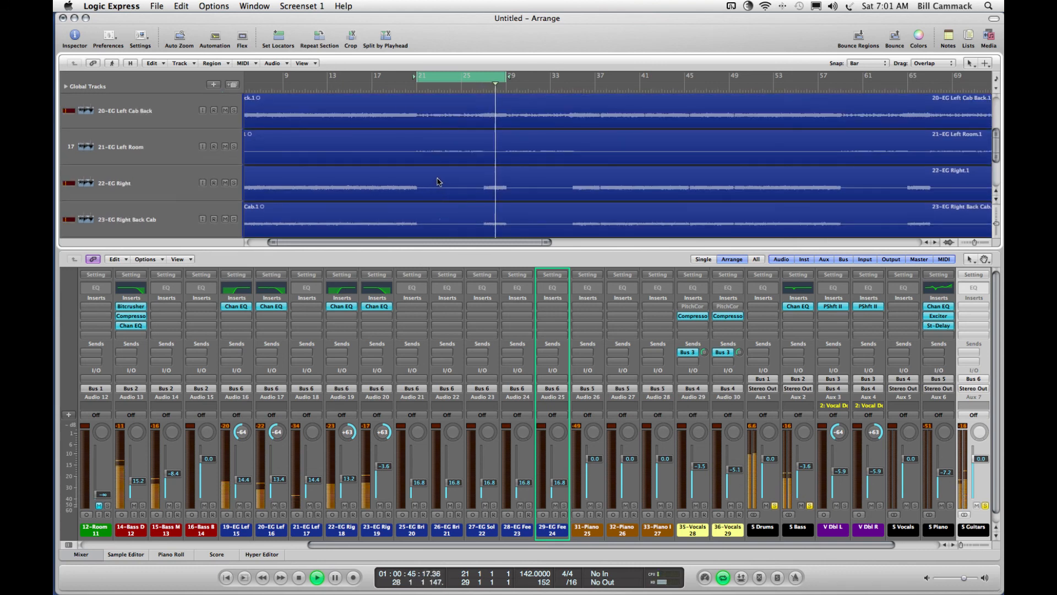
scroll(438, 182, "down", 5)
scroll(439, 182, "up", 3)
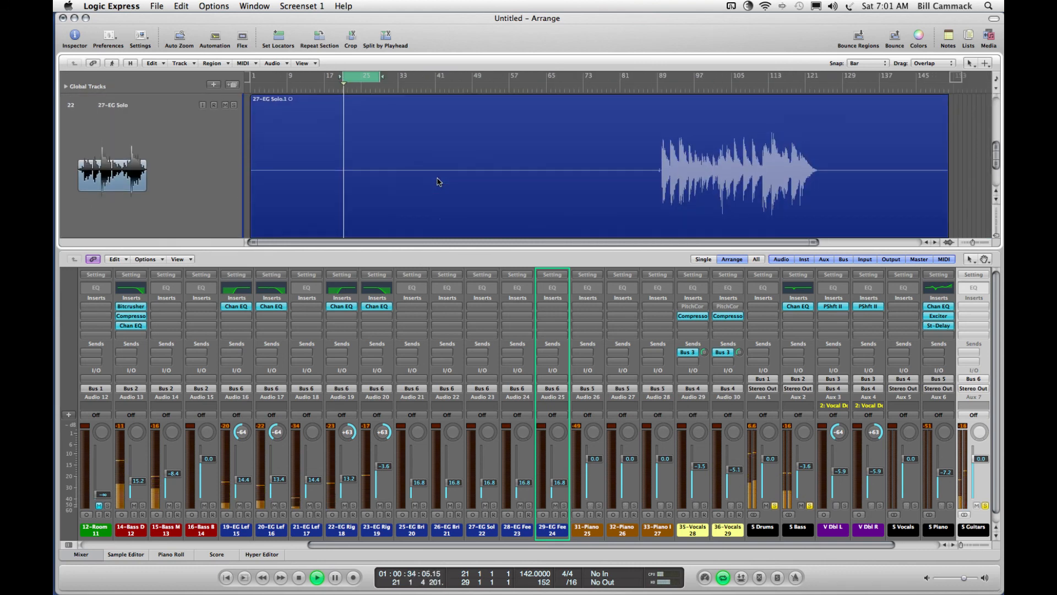
scroll(439, 181, "up", 3)
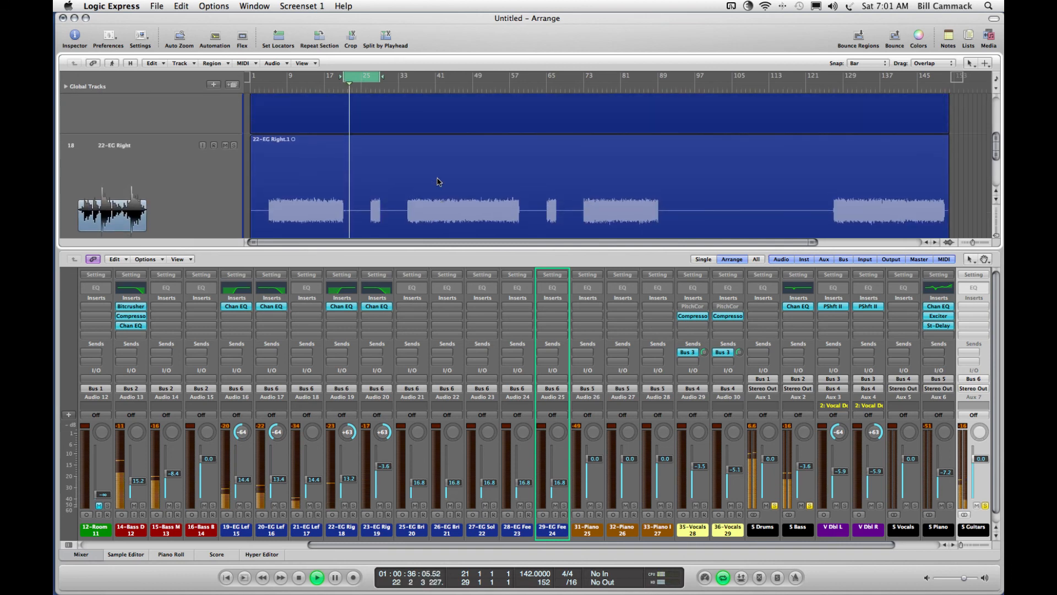
scroll(438, 181, "down", 2)
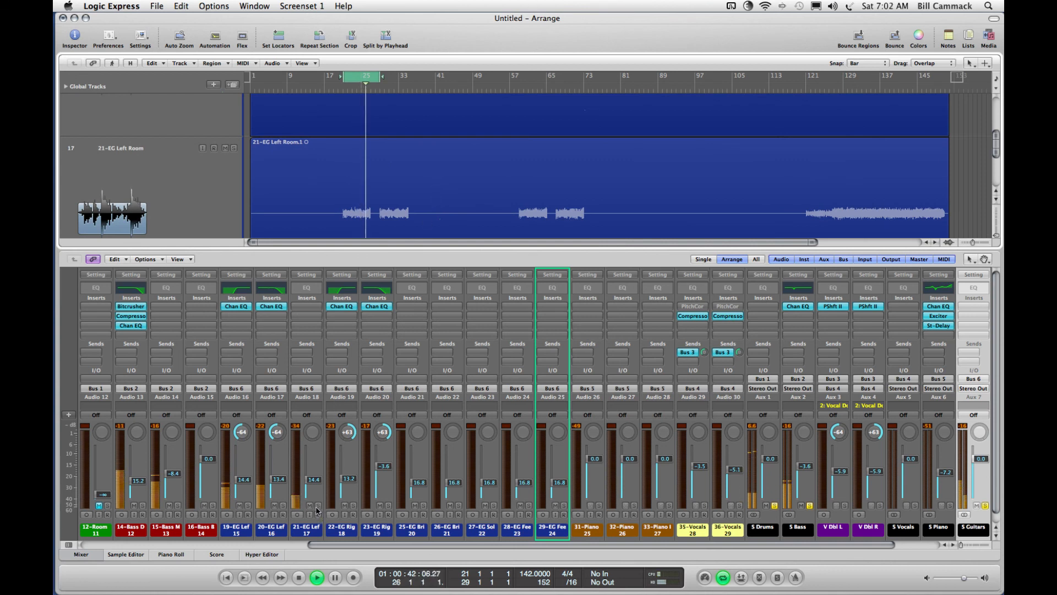
left_click(318, 505)
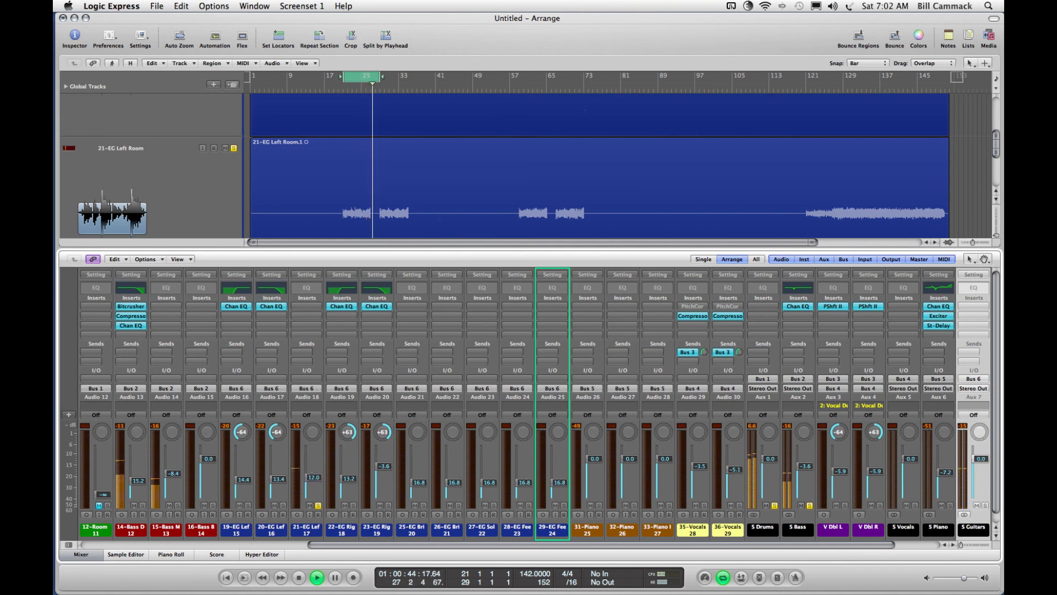
- Examine the waveforms of the bass and electric guitar tracks to compare which parts play inside the cycled section
scroll(410, 188, "up", 3)
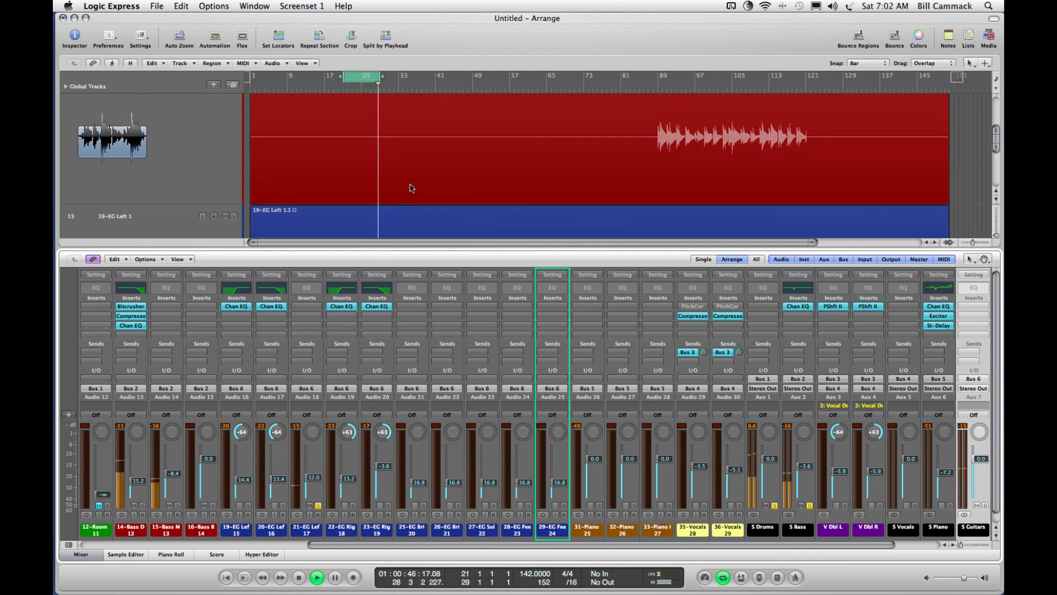
scroll(410, 187, "down", 5)
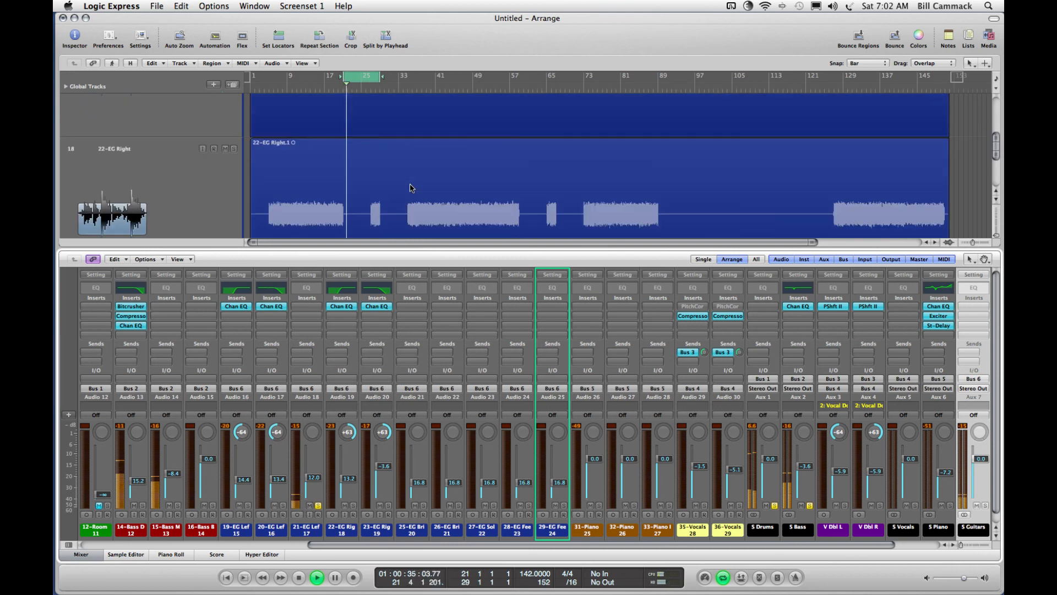
scroll(410, 187, "down", 3)
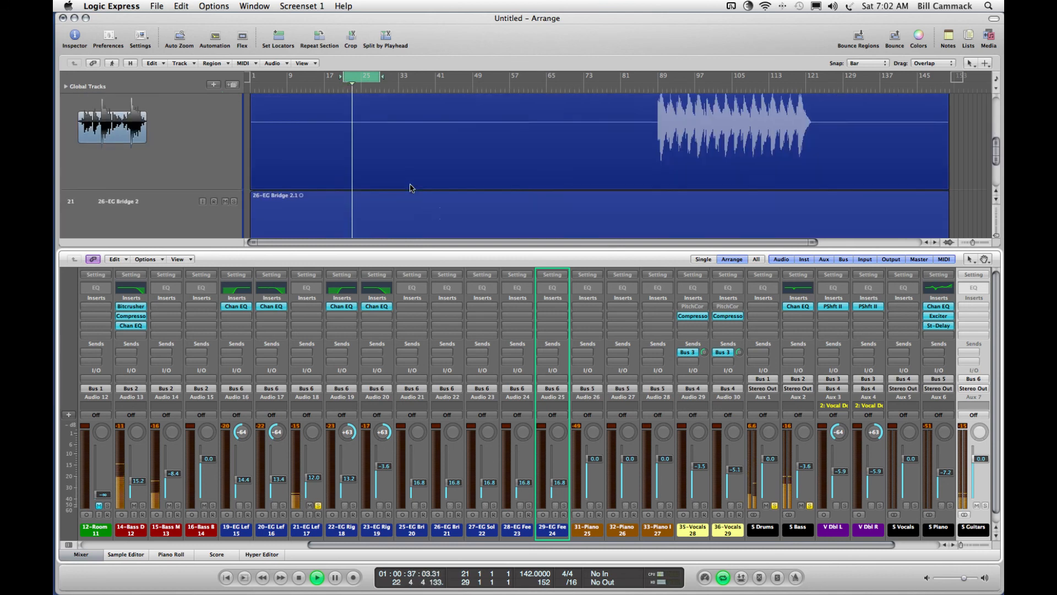
scroll(410, 188, "down", 4)
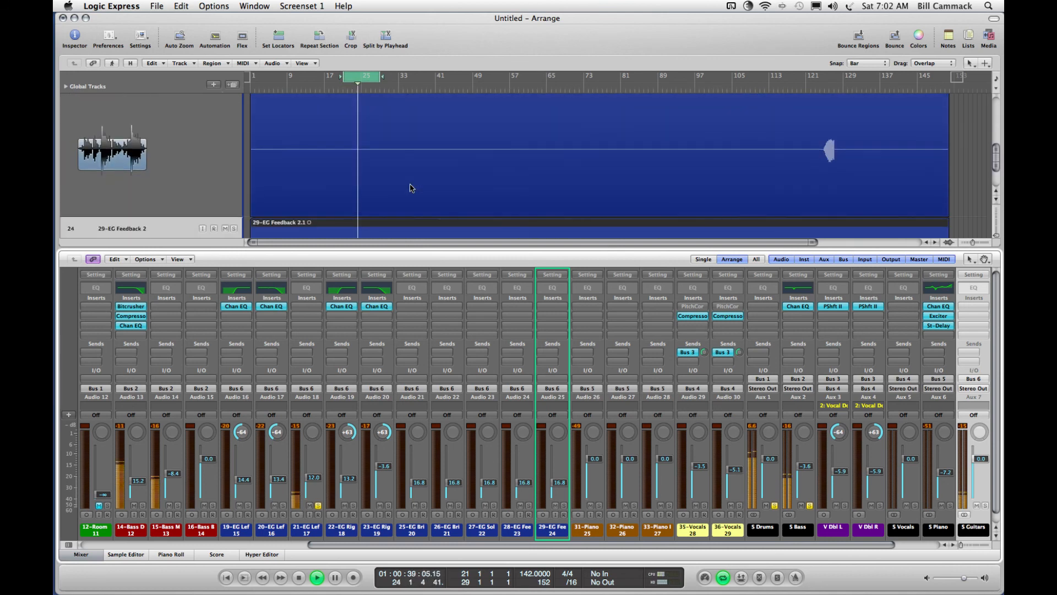
scroll(410, 188, "up", 10)
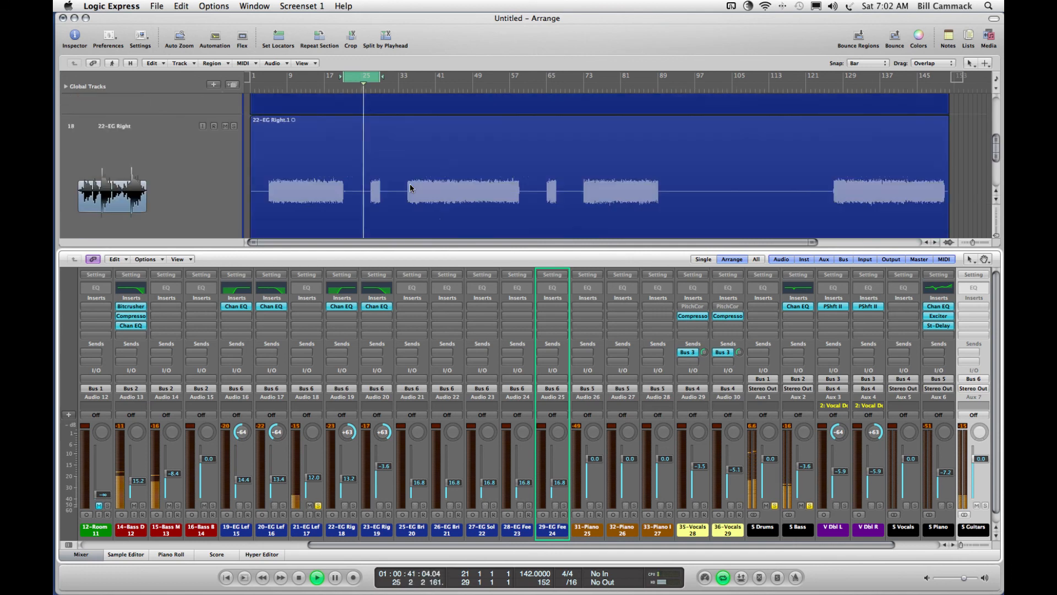
scroll(410, 188, "up", 3)
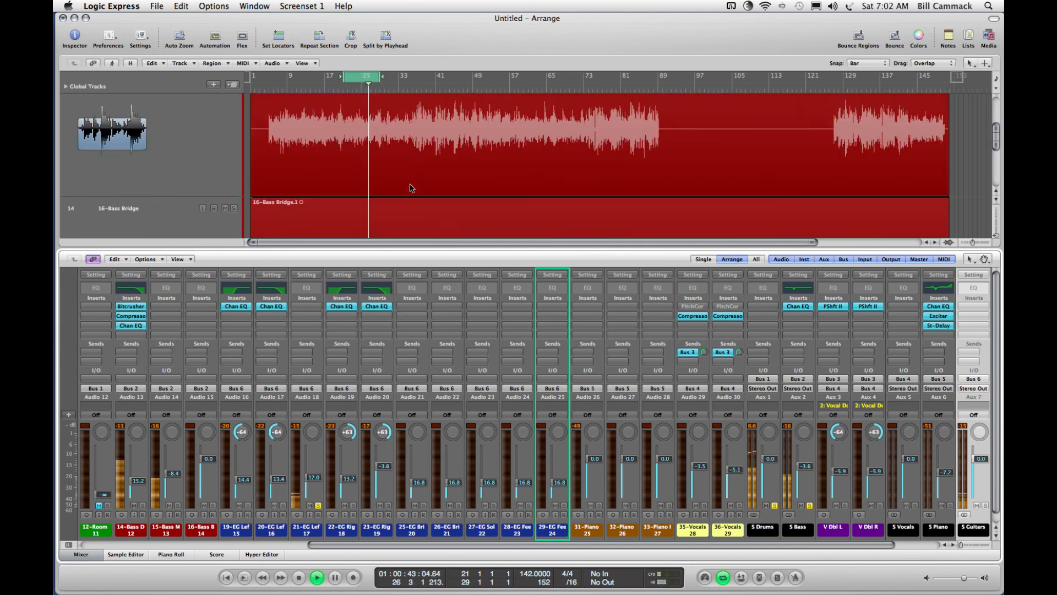
scroll(410, 187, "up", 1)
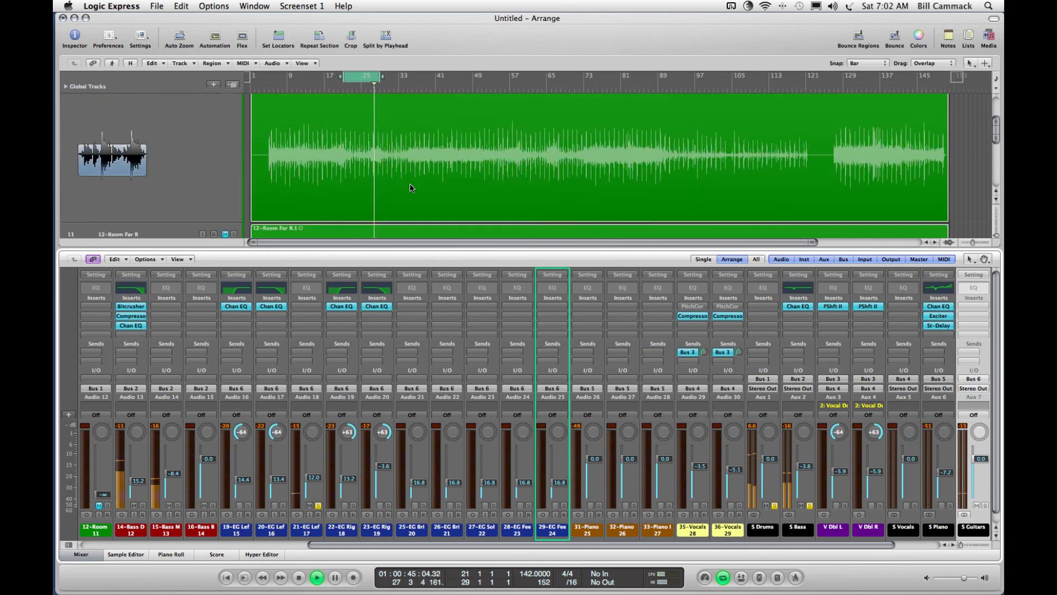
scroll(410, 188, "down", 6)
scroll(410, 188, "up", 2)
scroll(410, 187, "down", 1)
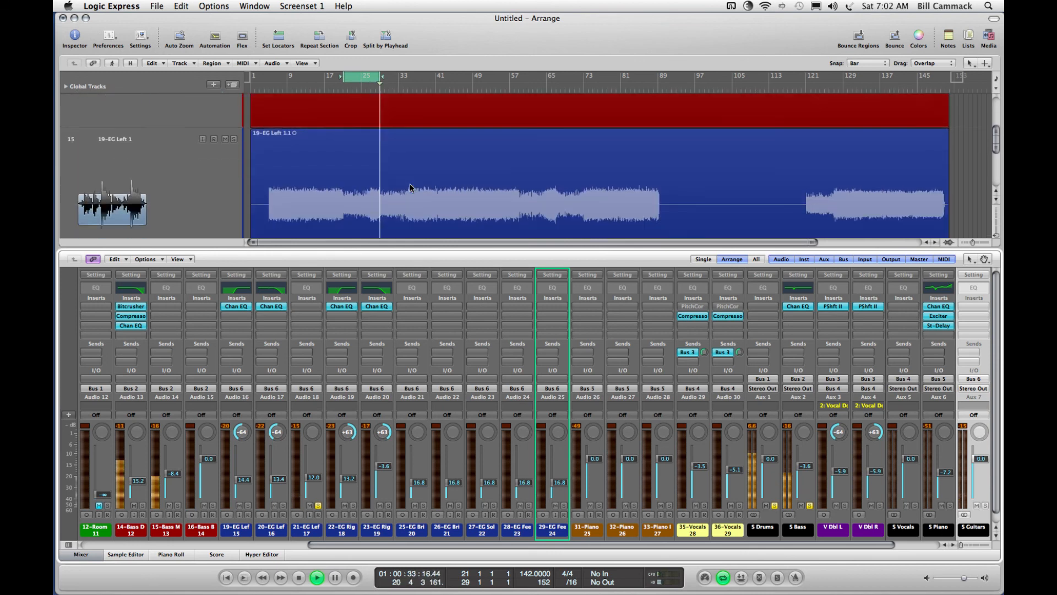
scroll(410, 188, "down", 3)
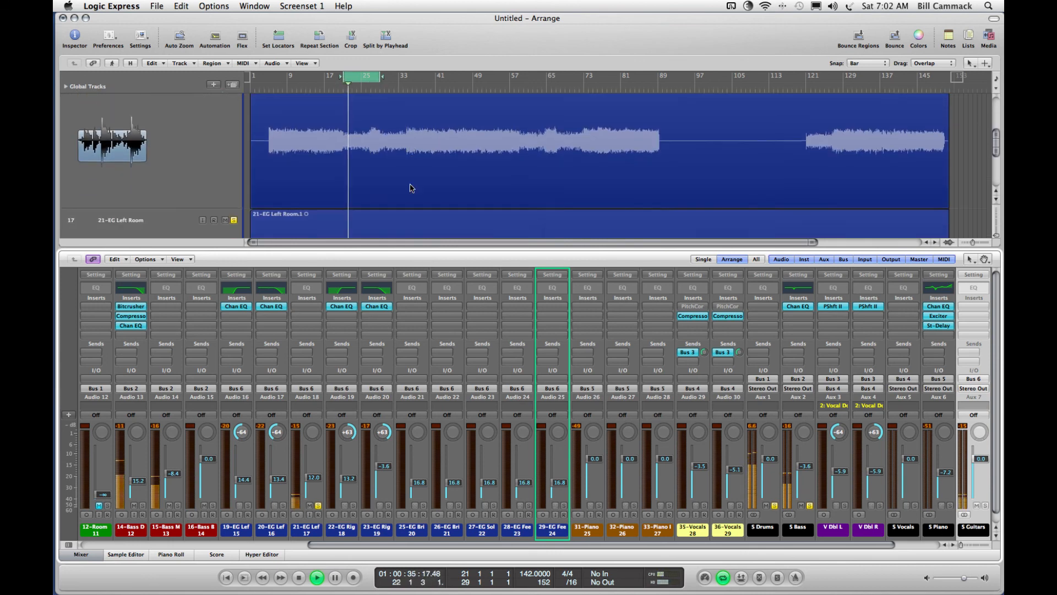
scroll(410, 188, "down", 2)
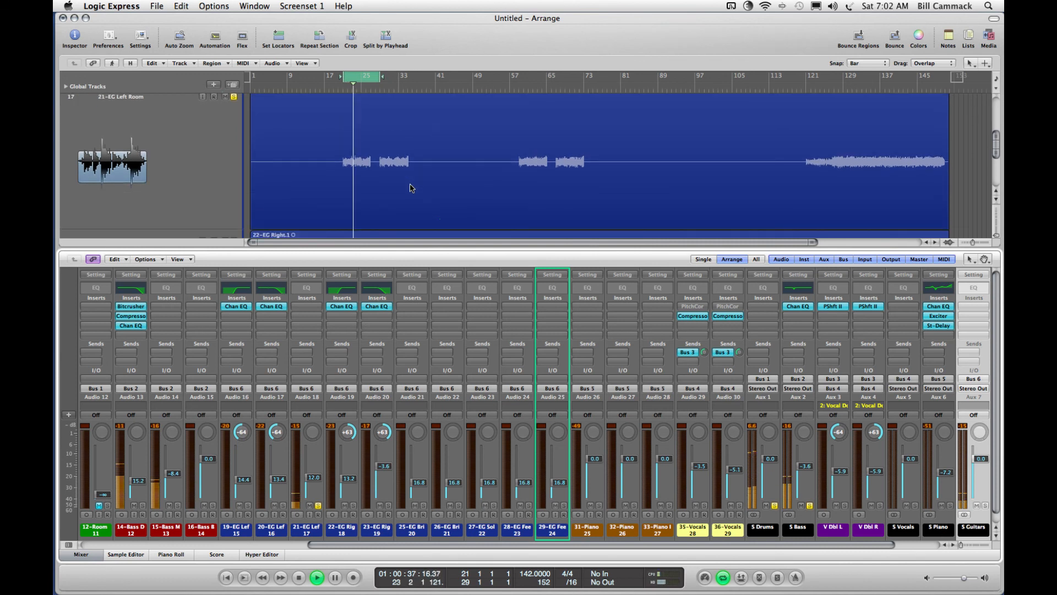
scroll(410, 188, "down", 2)
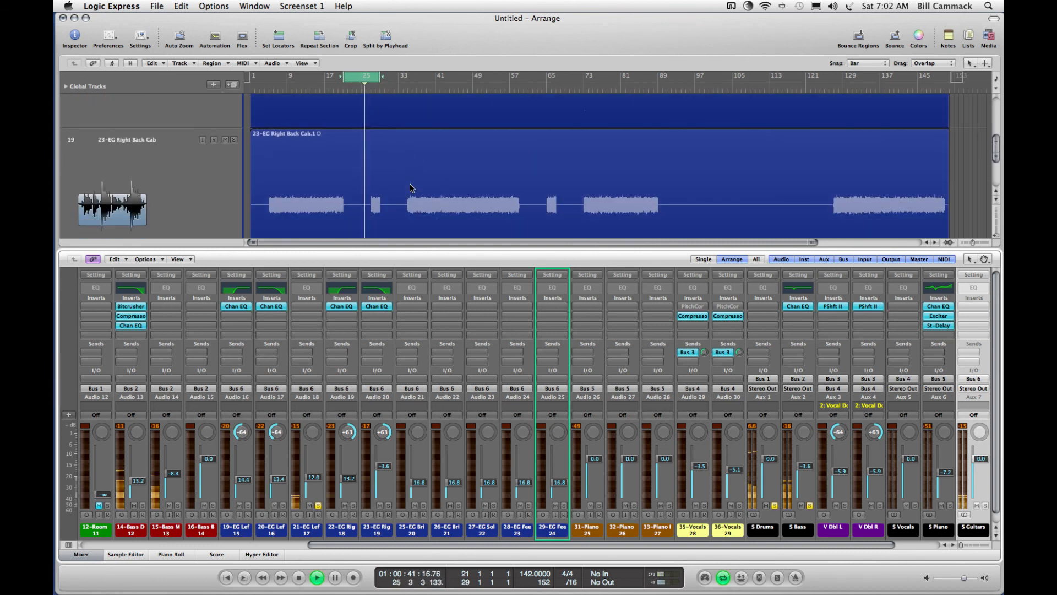
scroll(410, 187, "up", 1)
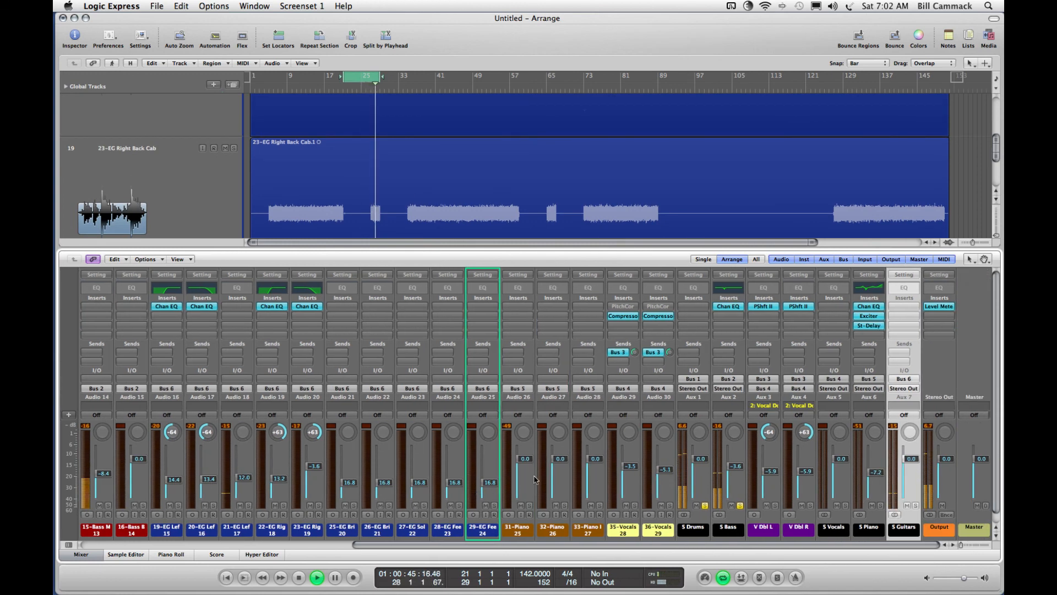
- Solo 21-EG Left Room again without S Bass, and set the room track's level to -2.2 dB
scroll(525, 485, "left", 10)
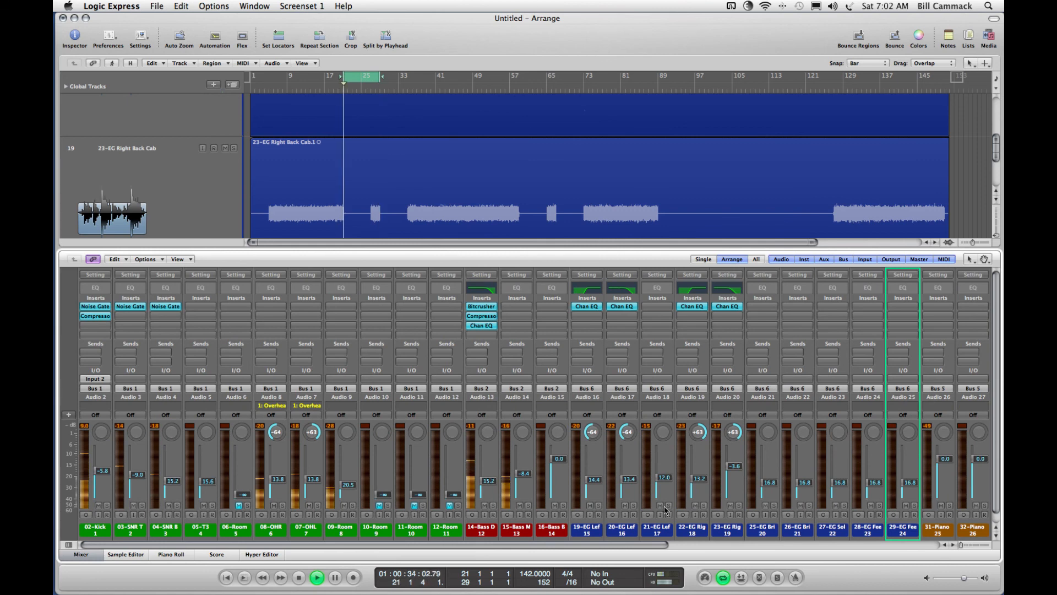
left_click(668, 505)
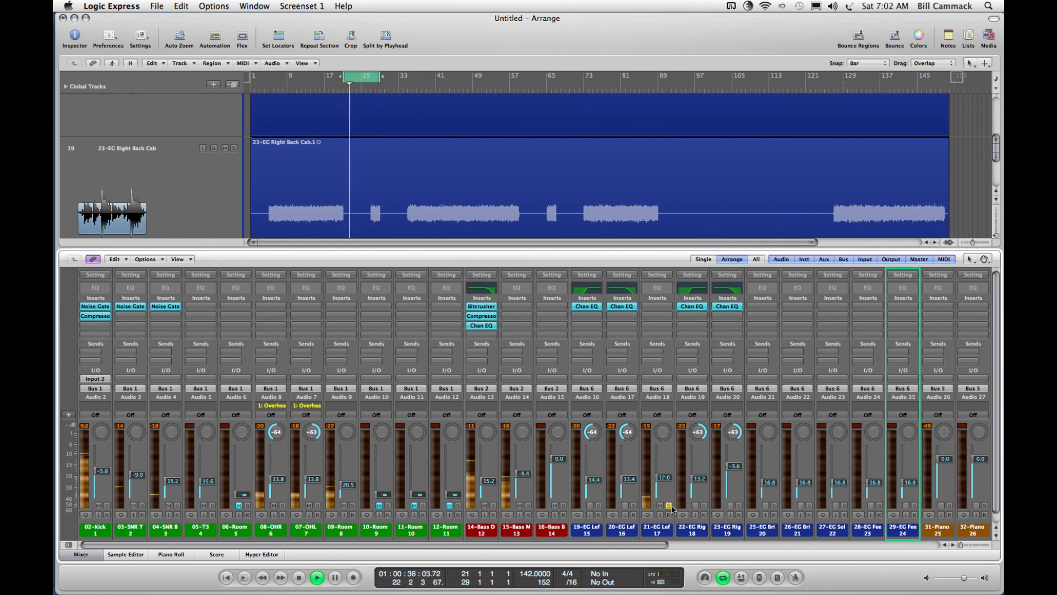
scroll(672, 510, "right", 6)
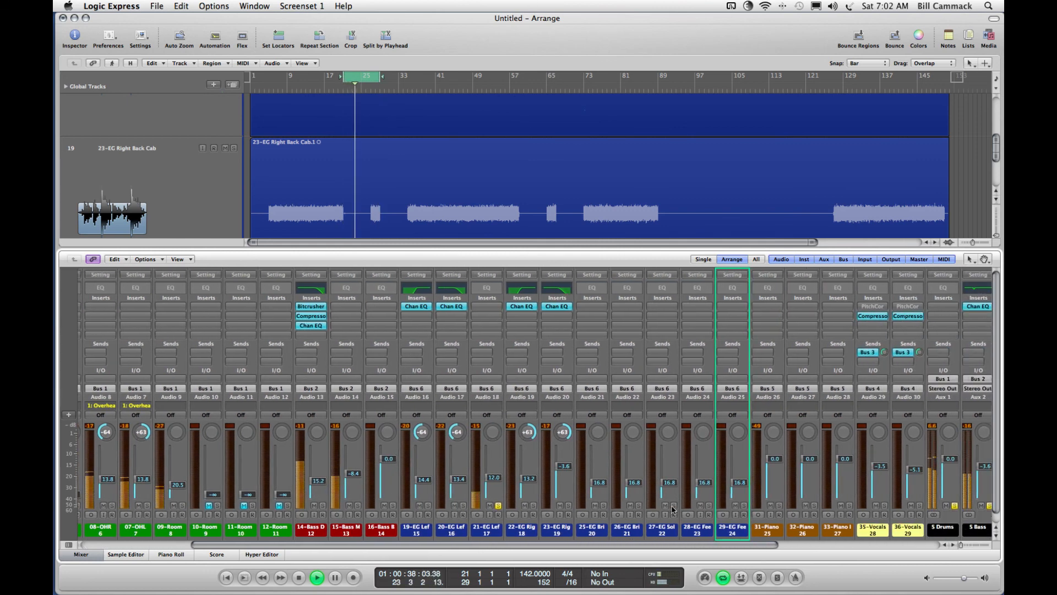
scroll(673, 510, "right", 6)
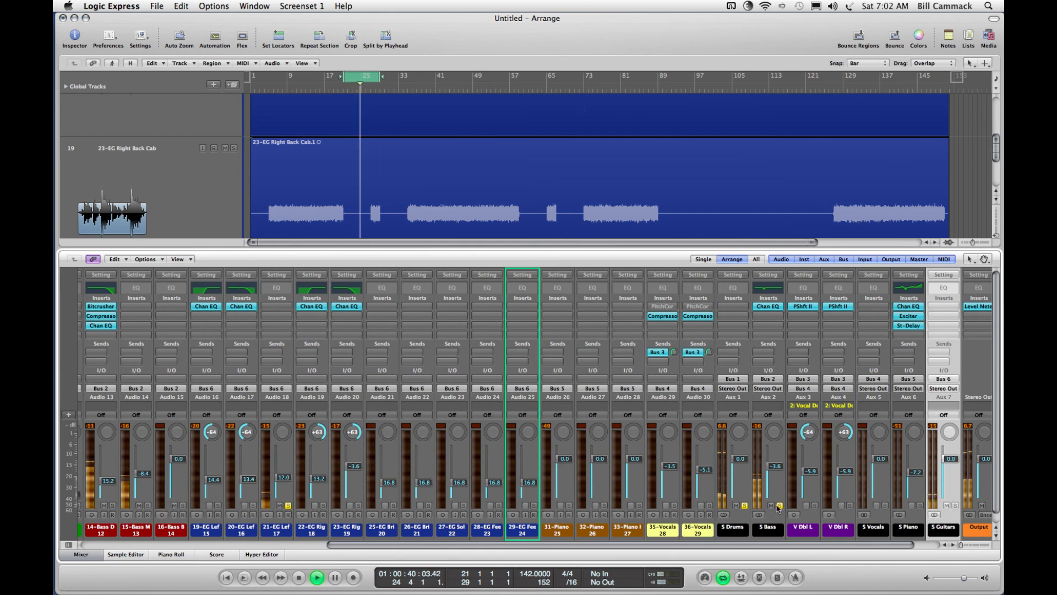
left_click(780, 506)
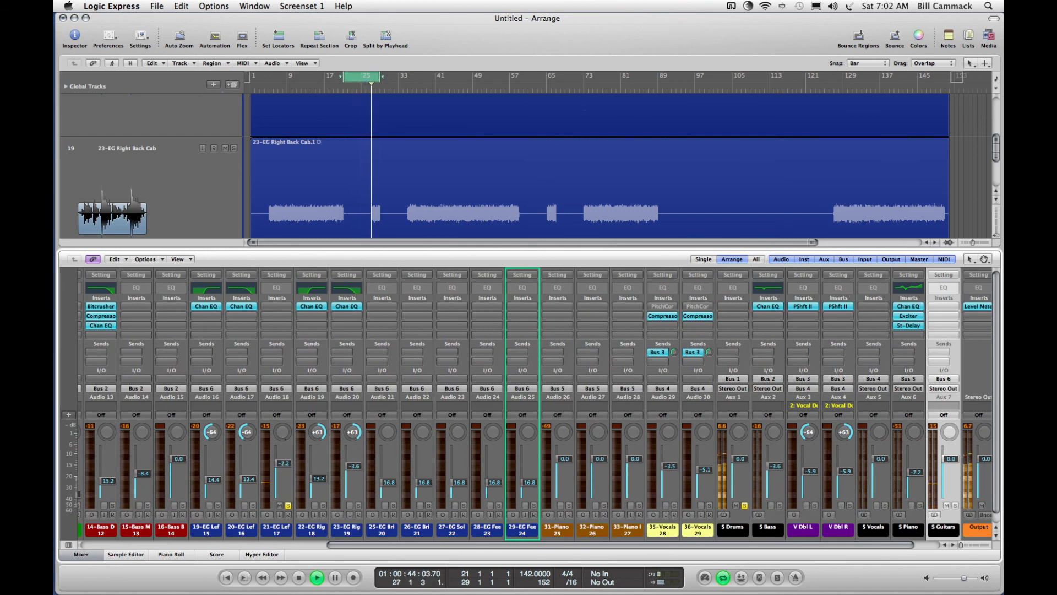
- Mute and unmute 21-EG Left Room during playback to compare the cycled section with and without it
scroll(424, 165, "up", 4)
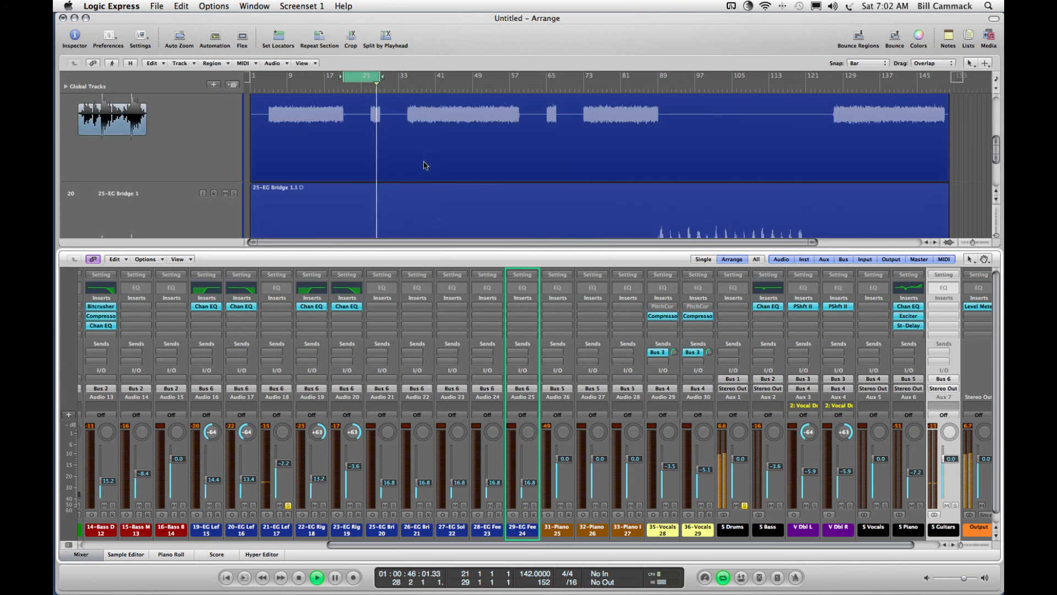
scroll(425, 165, "down", 2)
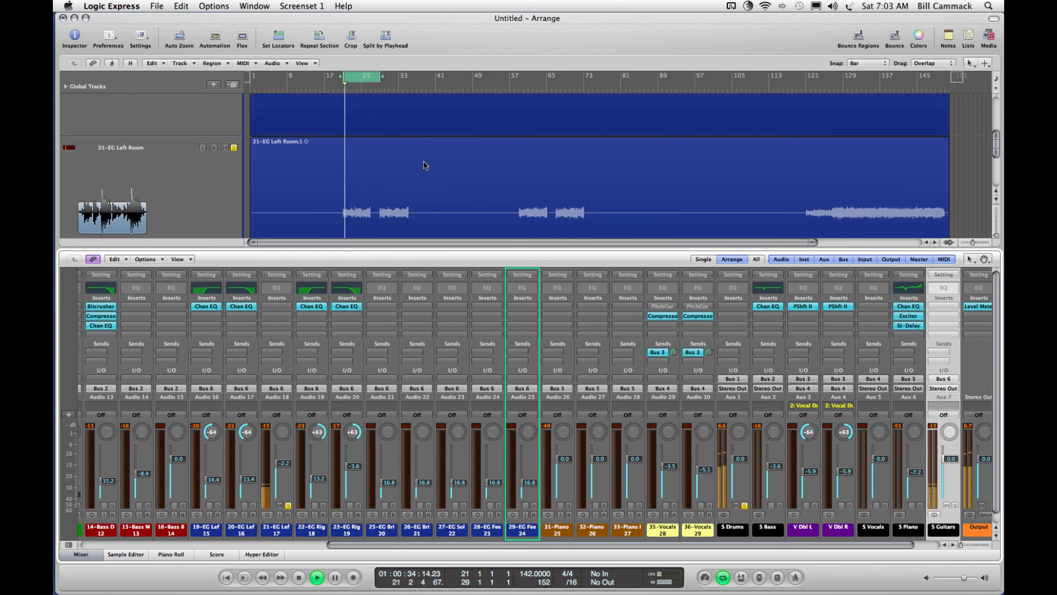
key("ctrl+Right")
key("ctrl+Right")
key("ctrl+Right")
key("ctrl+Right")
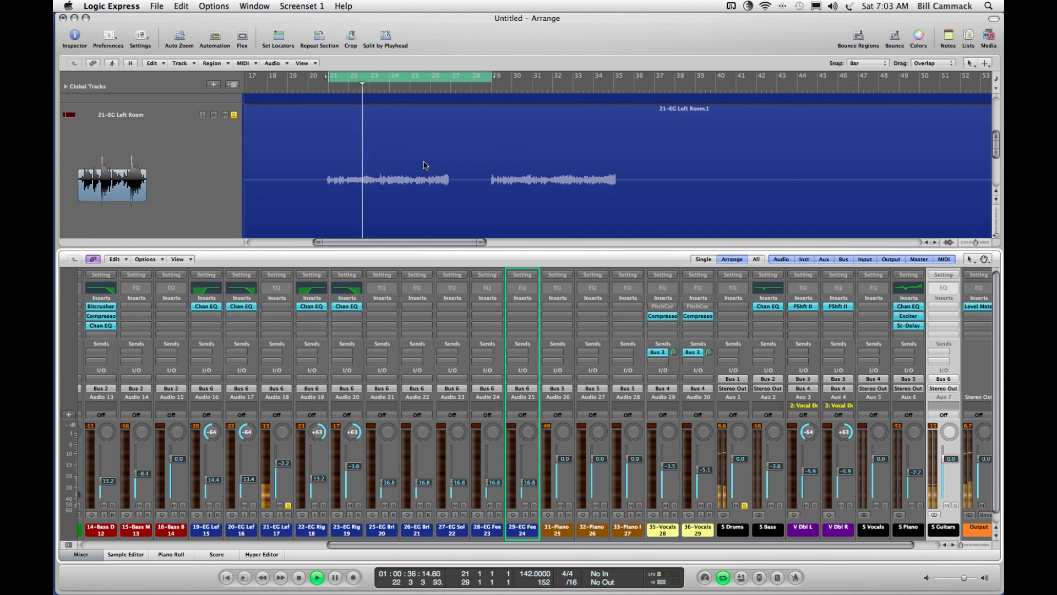
left_click(226, 115)
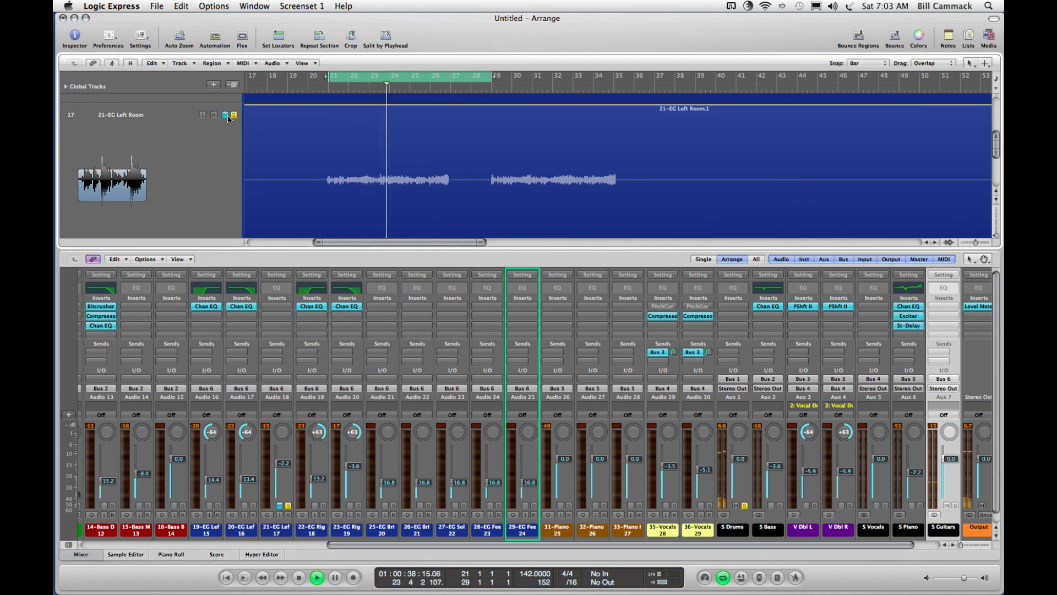
left_click(227, 114)
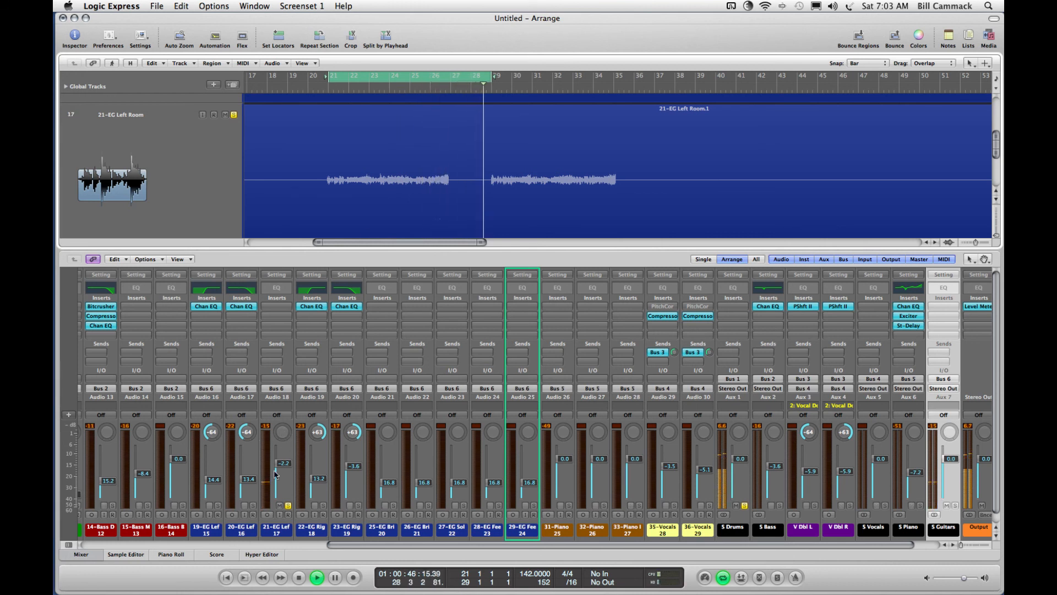
- With 19-EG Left 1 and 20-EG Left Cab Back also soloed, pan 21-EG Left Room to +39 and set its level to -15.0 dB
left_click(253, 505)
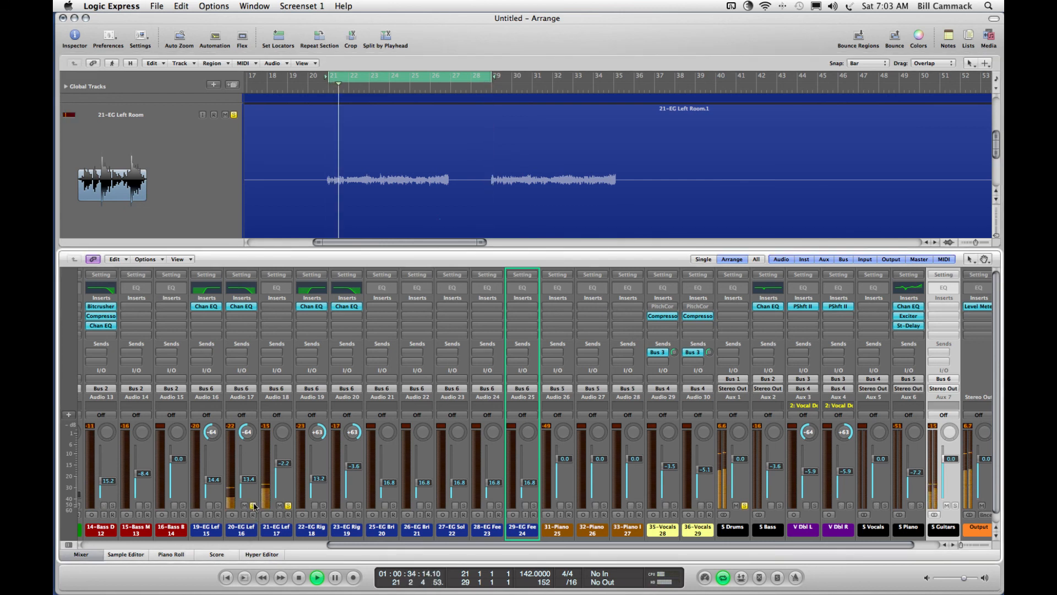
left_click(218, 505)
left_click_drag(286, 431, 285, 417)
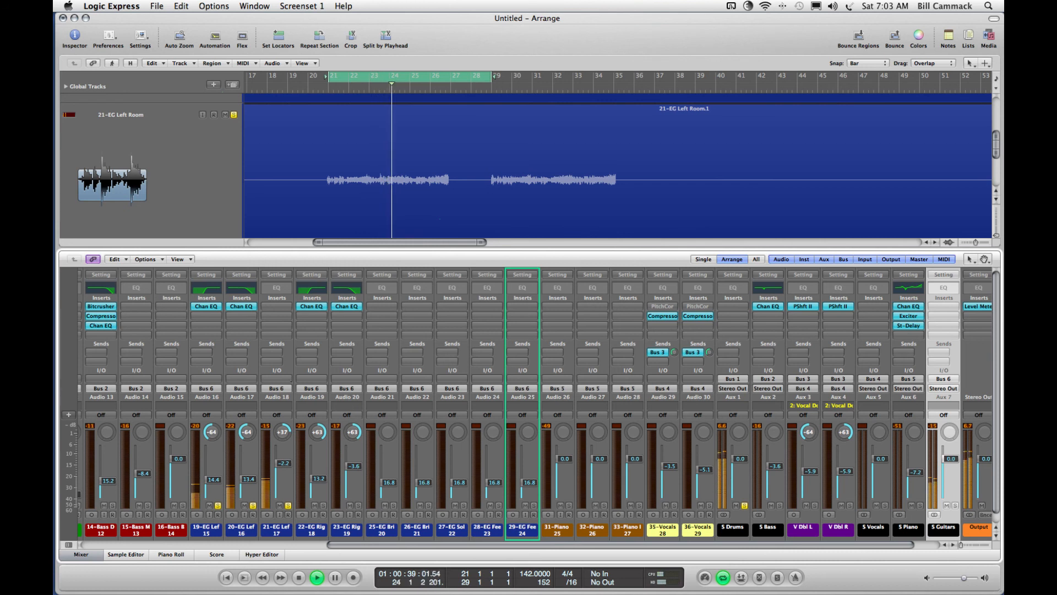
left_click_drag(290, 380, 290, 378)
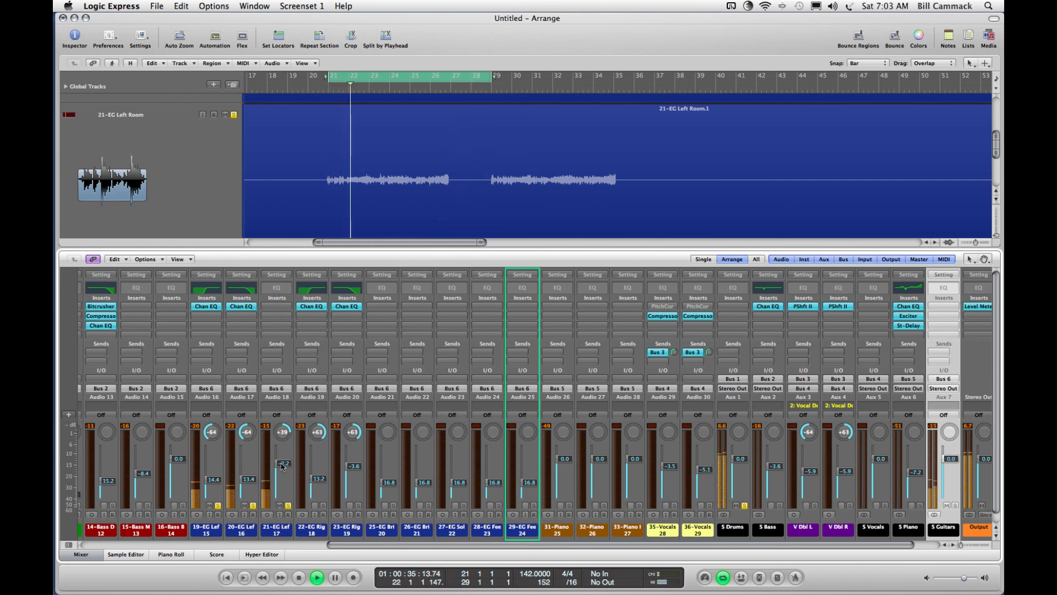
left_click_drag(283, 468, 283, 480)
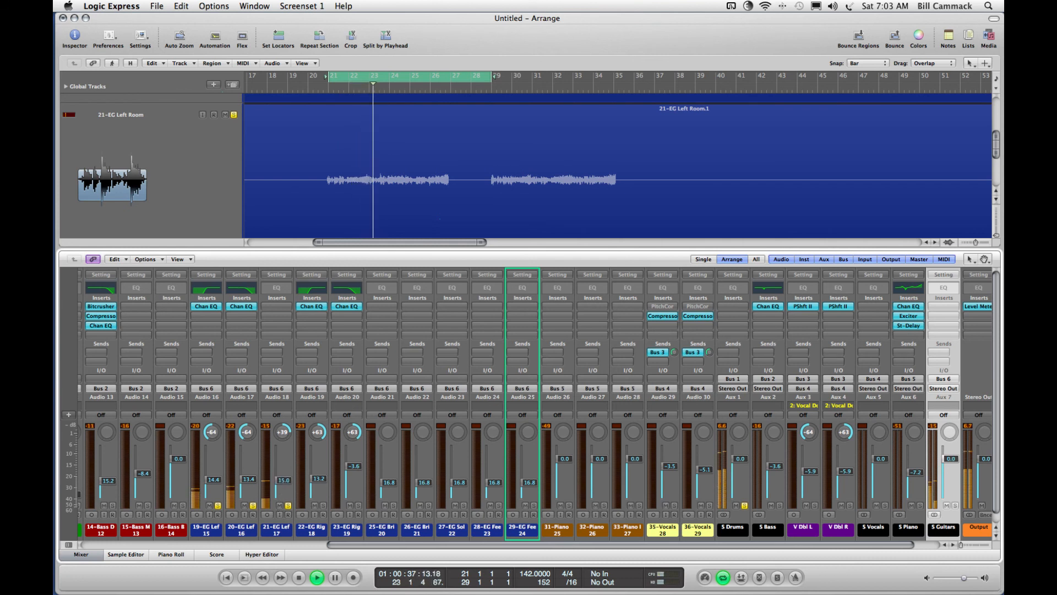
- Open a Channel EQ on 21-EG Left Room and raise its master gain to +15.5 dB
double_click(277, 287)
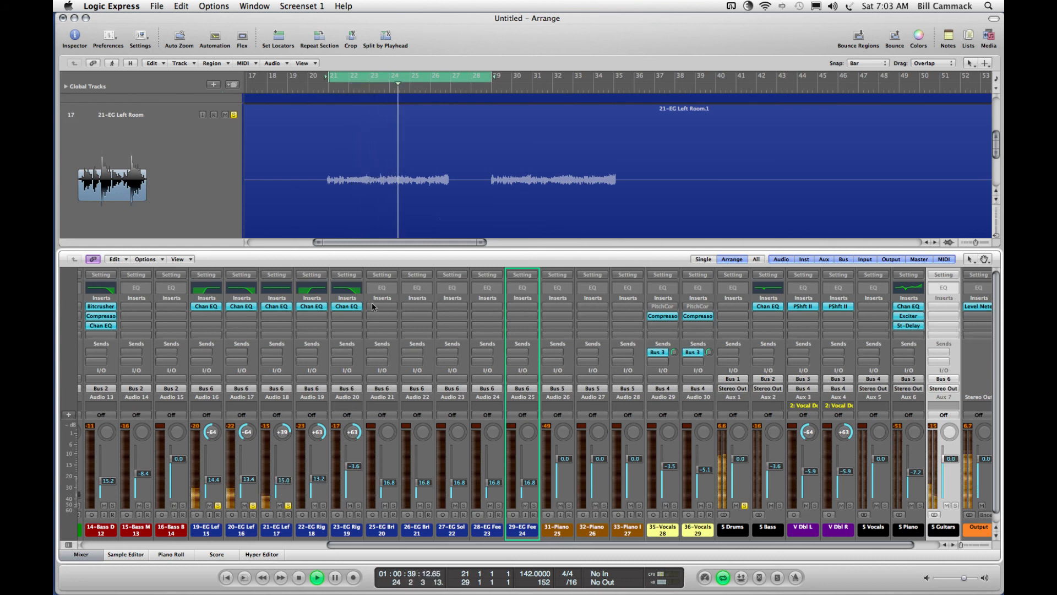
left_click_drag(106, 133, 107, 120)
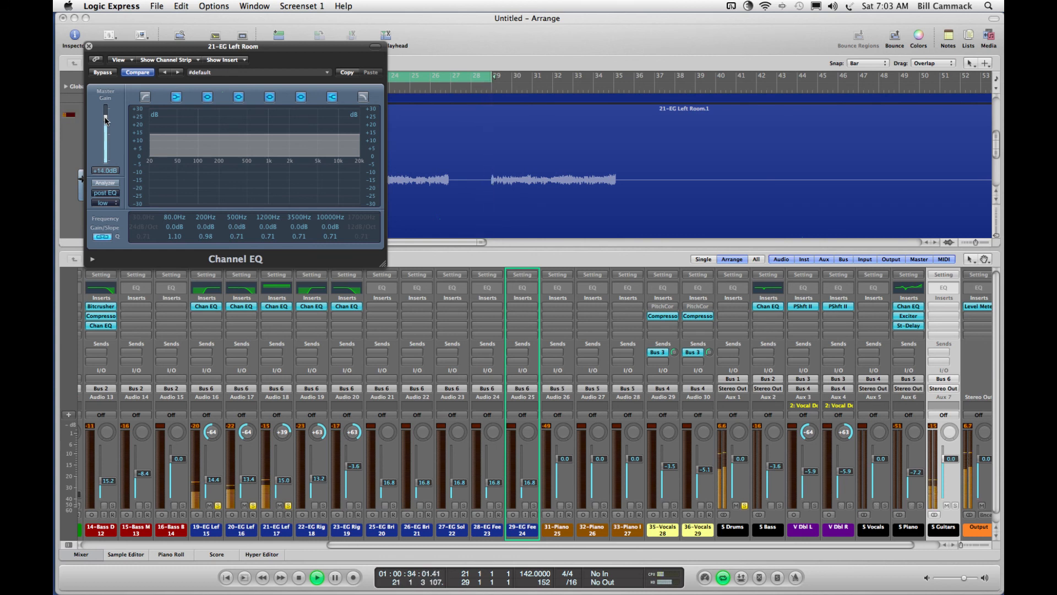
left_click_drag(107, 120, 107, 120)
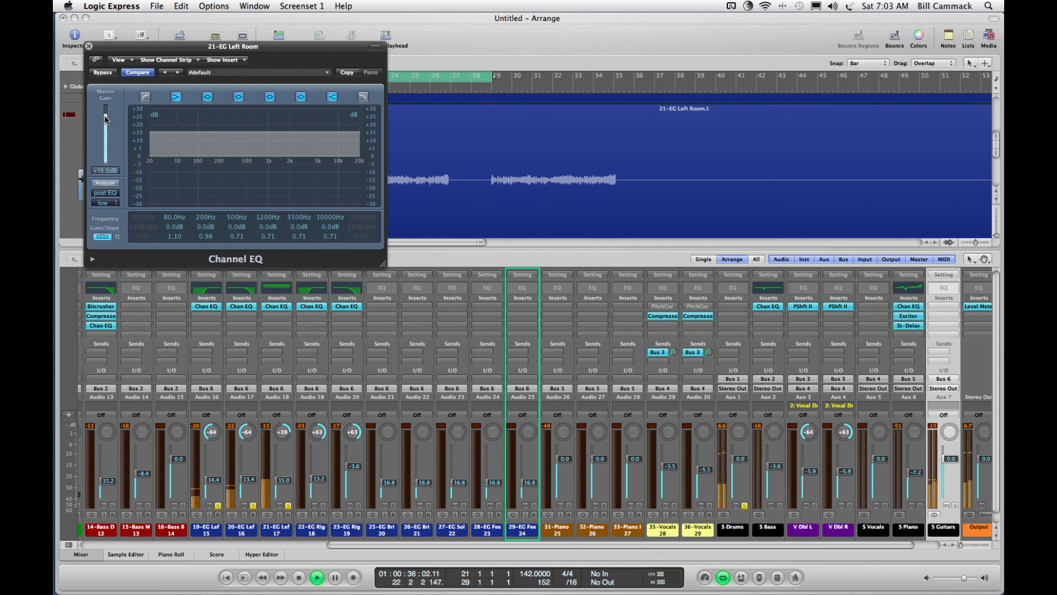
- Roll off the room track's highs at 2750 Hz with a Q of 1.70 and its lows at about 86 Hz, then close the EQ
left_click(363, 99)
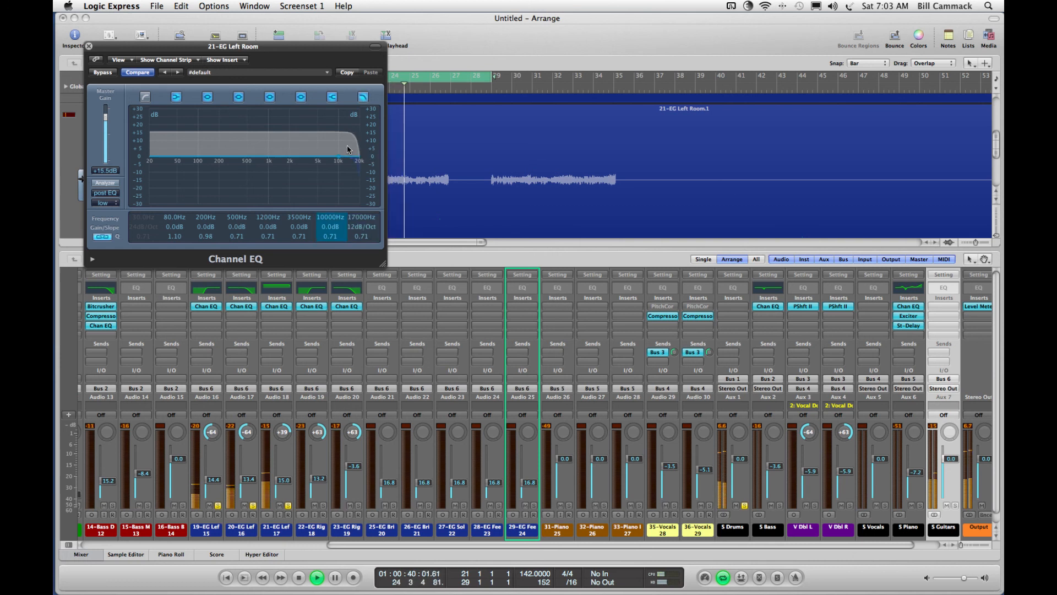
left_click_drag(350, 156, 301, 151)
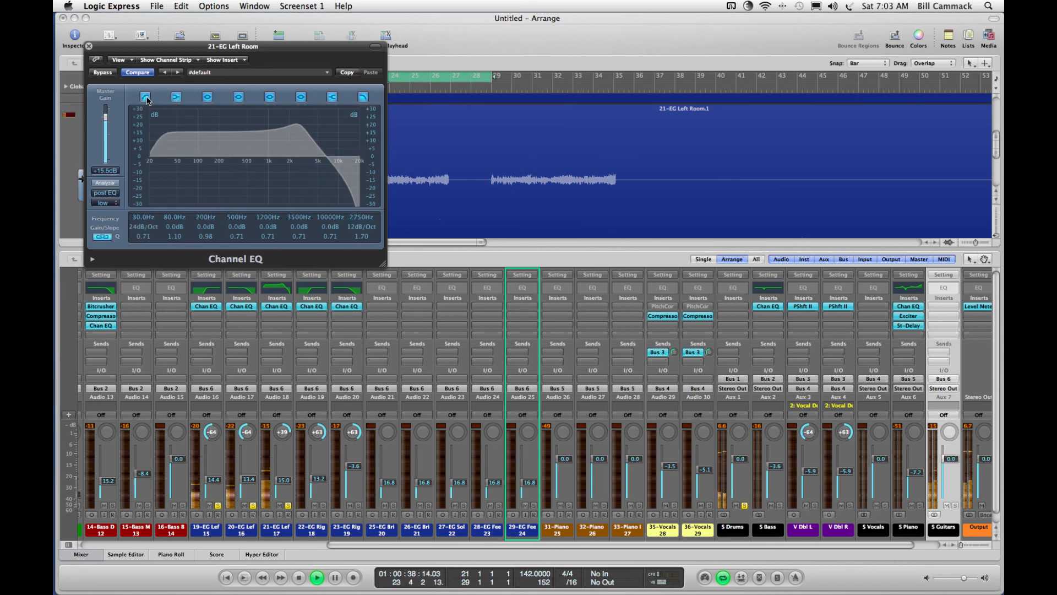
left_click_drag(157, 176, 187, 180)
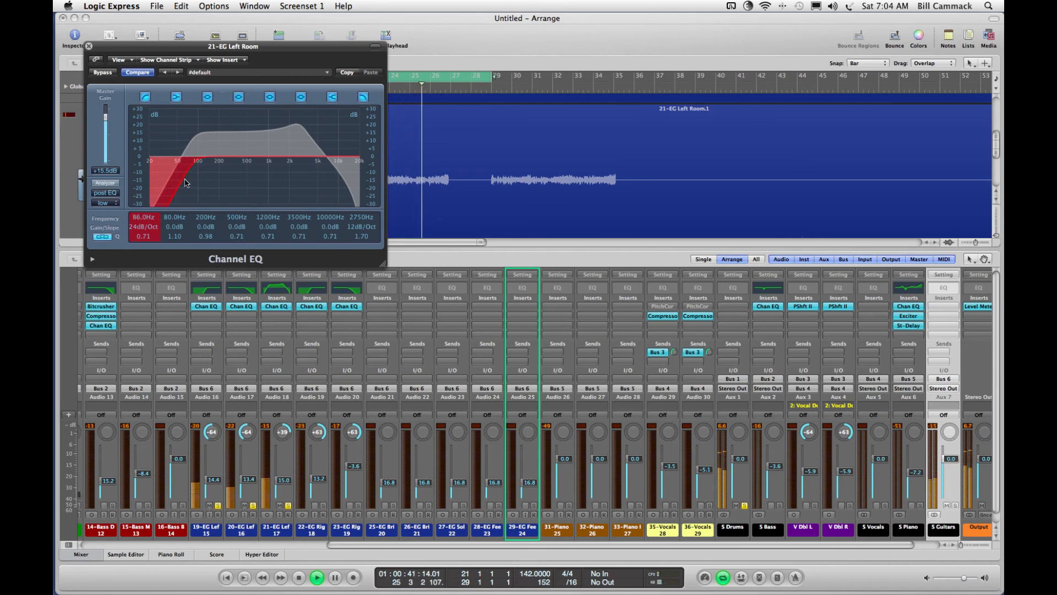
left_click(89, 46)
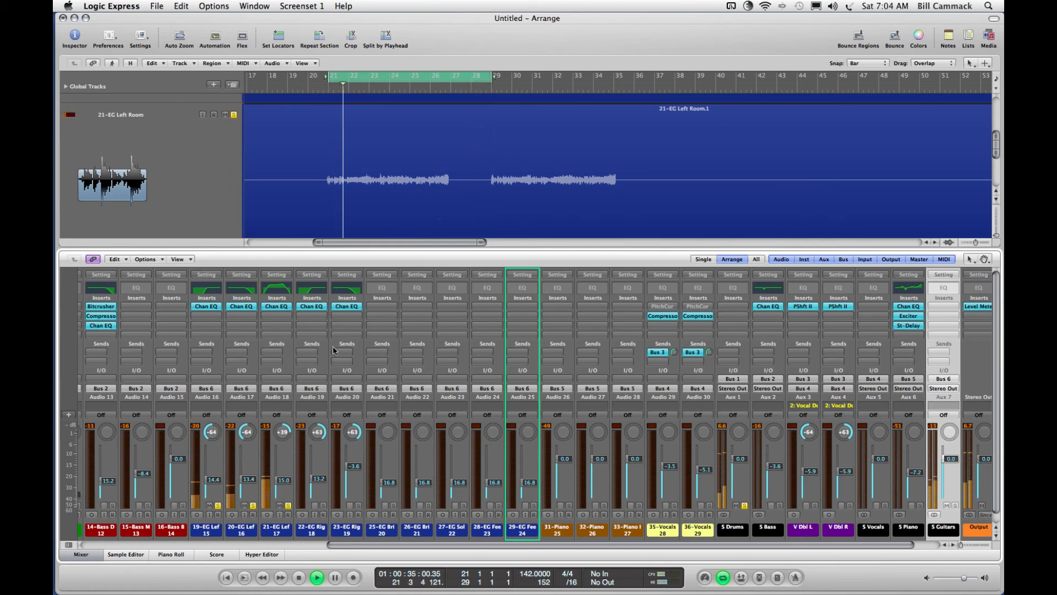
- Add 22-EG Right and 23-EG Right Back Cab to the soloed guitar tracks
left_click(323, 505)
left_click(359, 505)
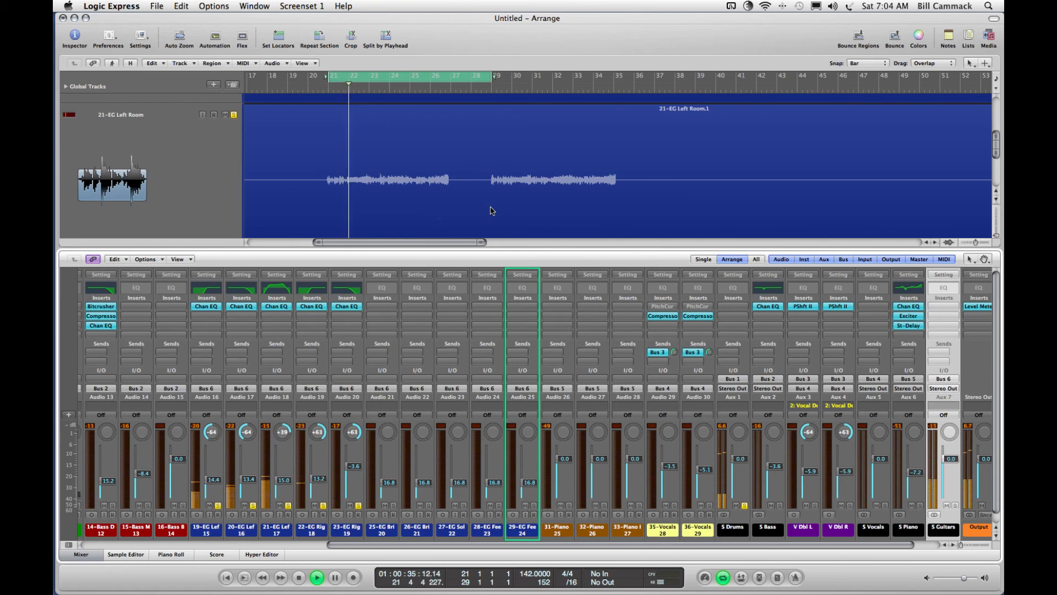
- Zoom the arrangement out to the whole song with shorter track rows, and hide the mixer
scroll(492, 211, "down", 2)
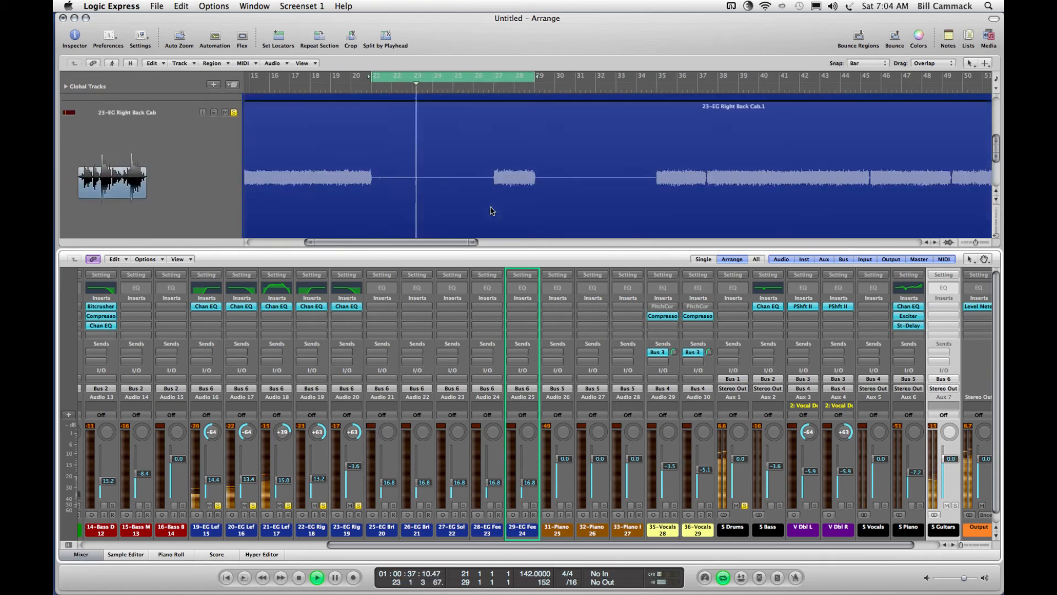
scroll(492, 211, "down", 5)
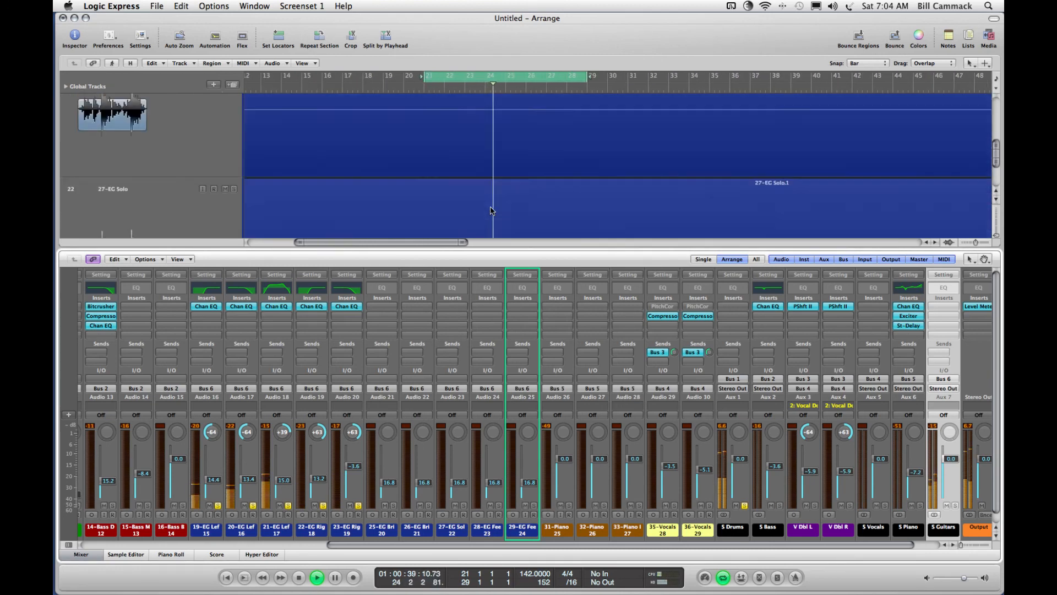
scroll(491, 211, "down", 2)
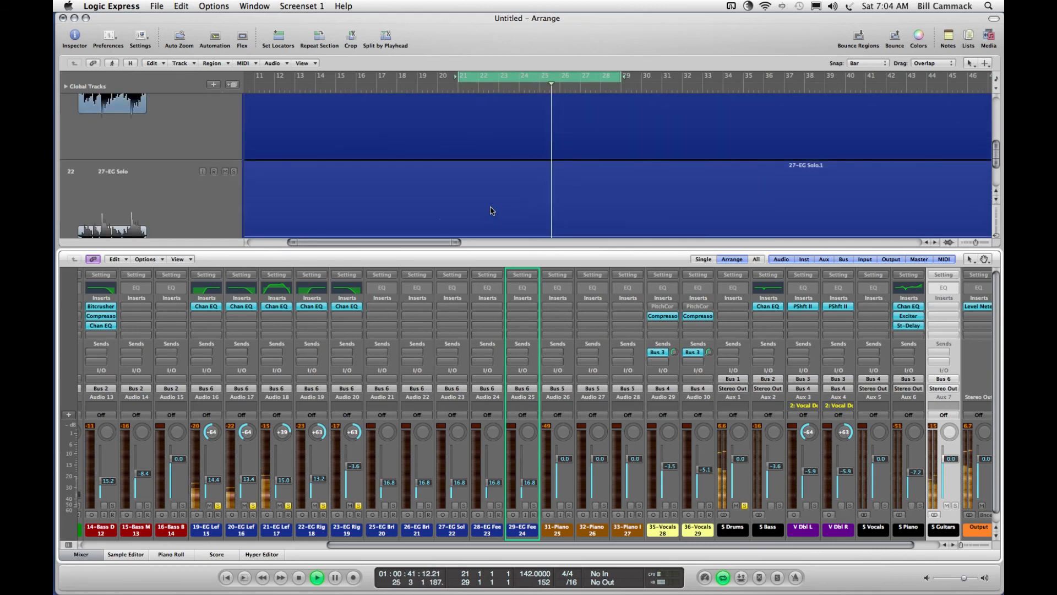
scroll(492, 211, "up", 2)
key("ctrl+alt+Left")
key("ctrl+alt+Left")
key("ctrl+alt+Left")
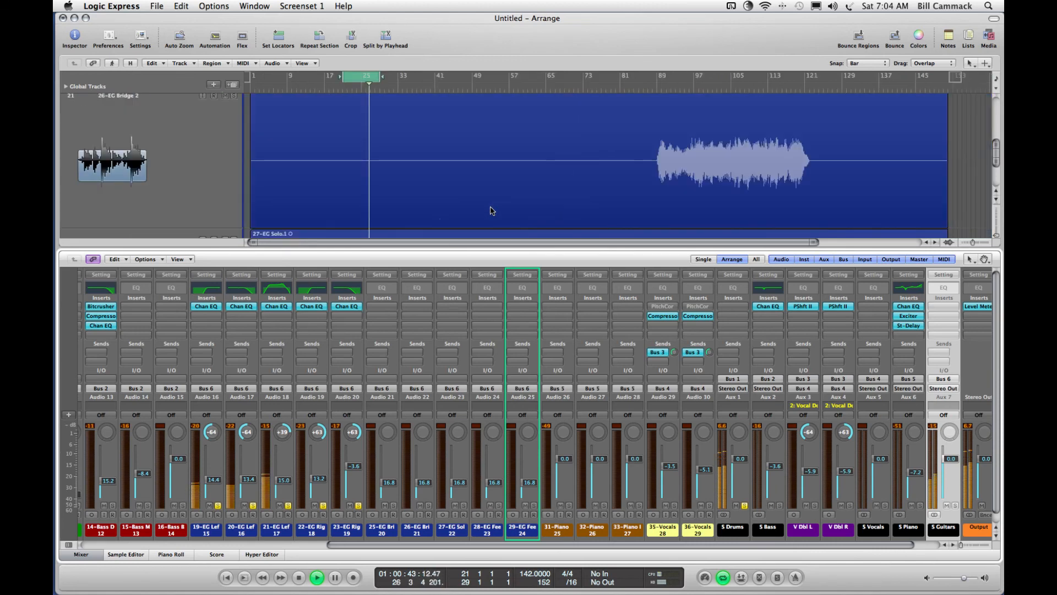
key("ctrl+alt+Left")
key("ctrl+alt+Up")
key("ctrl+alt+Up")
key("ctrl+alt+Up")
key("ctrl+alt+Up")
key("ctrl+alt+Up")
key("ctrl+alt+Up")
key("ctrl+alt+Up")
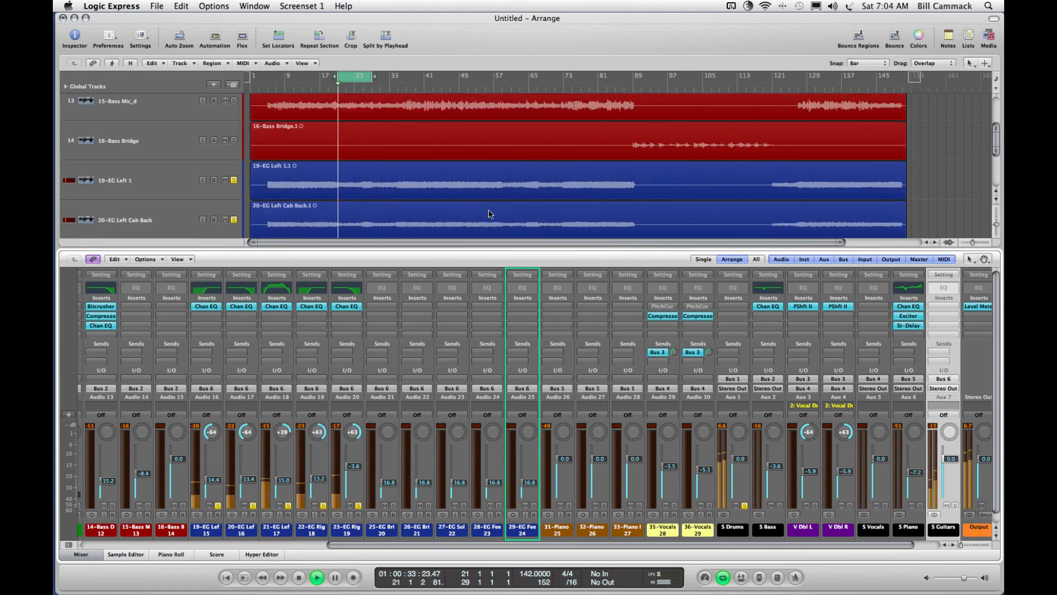
left_click(82, 555)
- Delete the empty audio before the bridge on tracks 25-EG Bridge 1 through 29-EG Feedback 2, and from bar 126 onward on the bridge and solo tracks
scroll(313, 430, "down", 6)
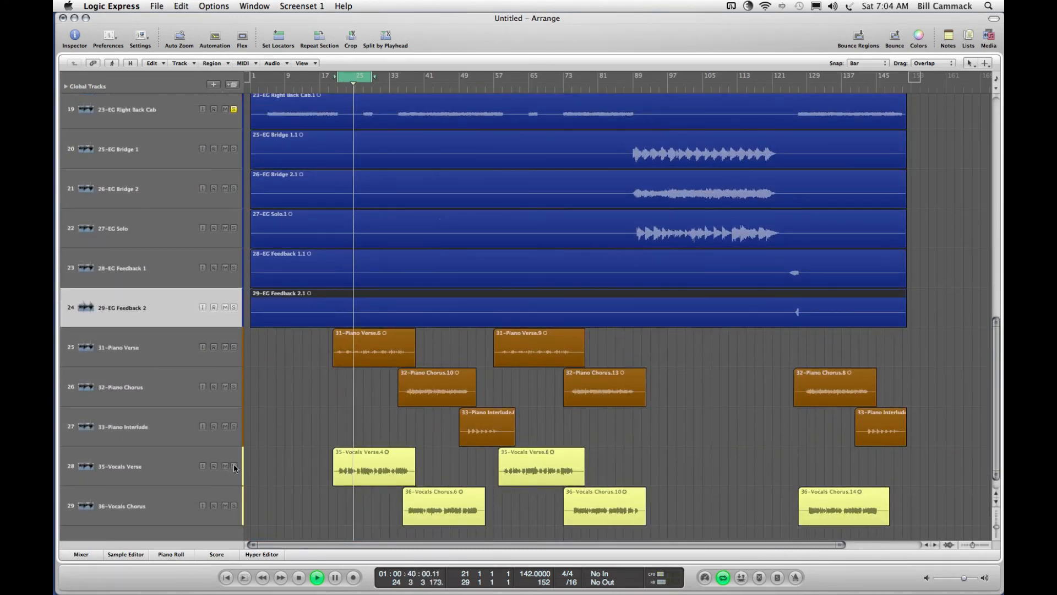
scroll(299, 392, "up", 3)
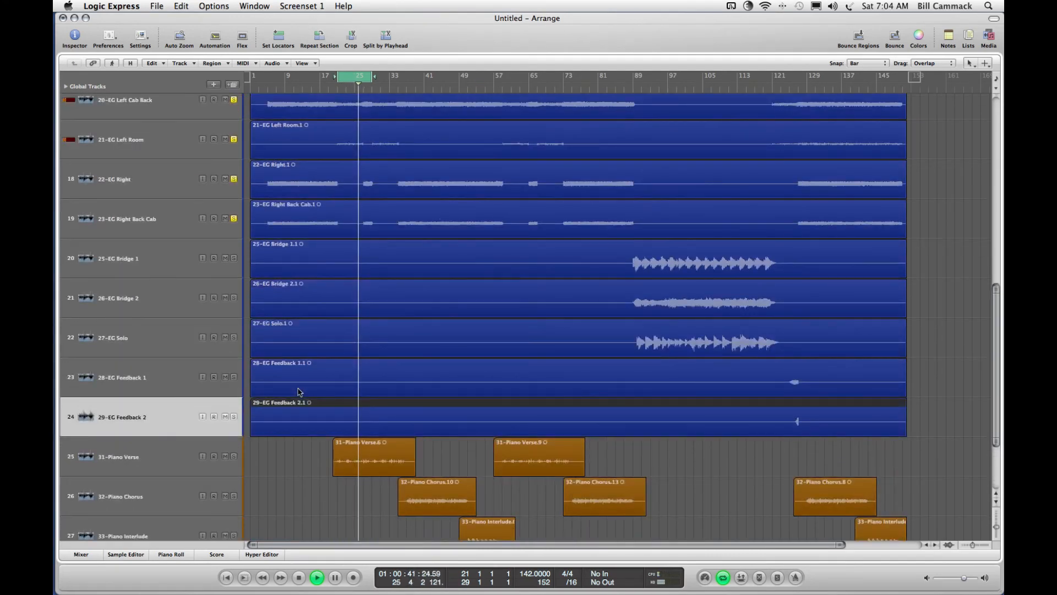
scroll(299, 392, "up", 3)
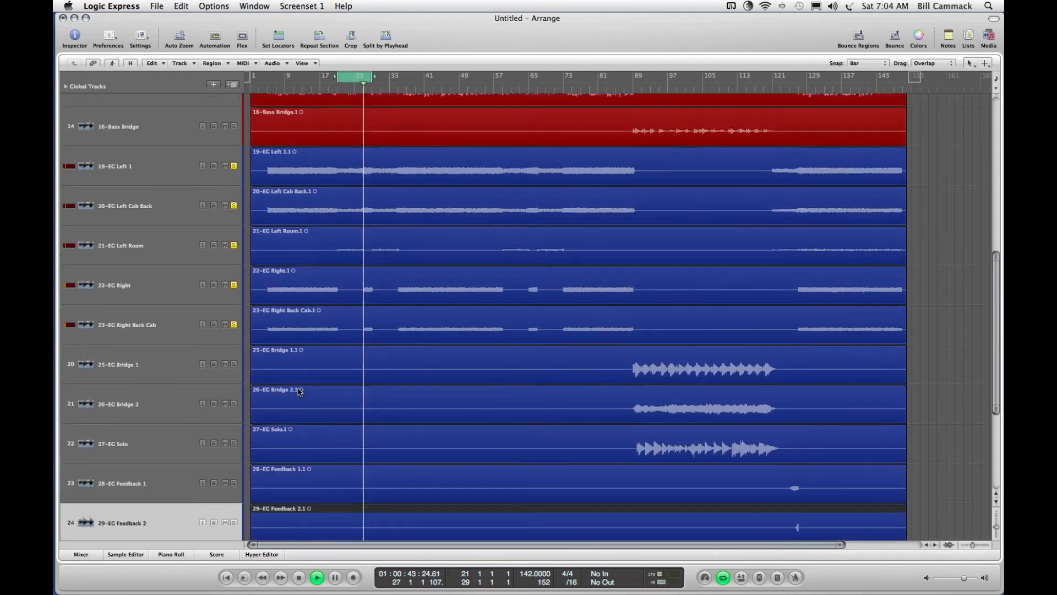
scroll(299, 391, "up", 5)
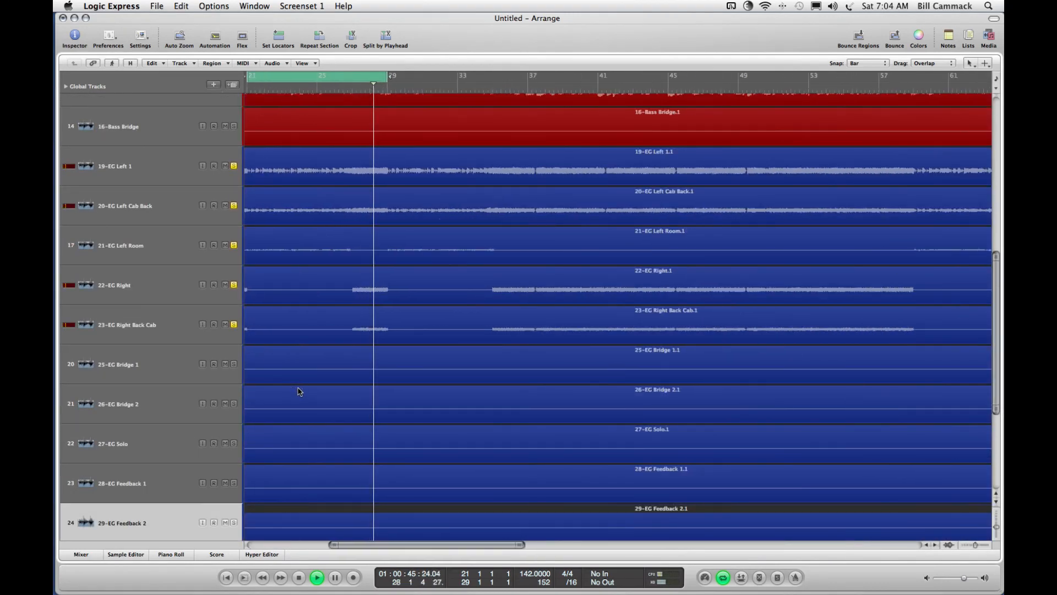
scroll(299, 392, "down", 5)
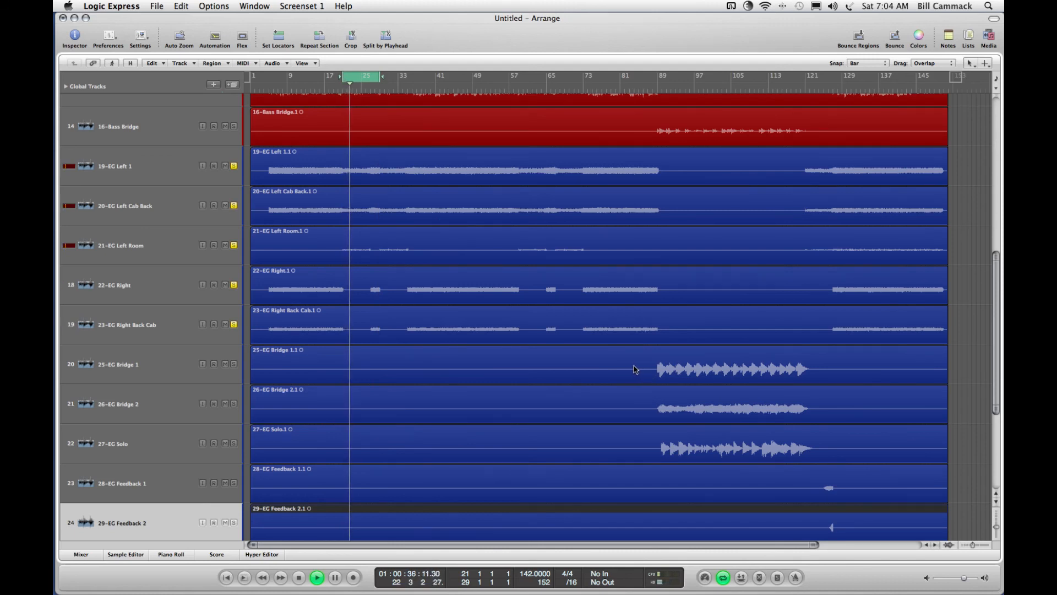
left_click_drag(639, 367, 585, 459)
left_click(955, 411)
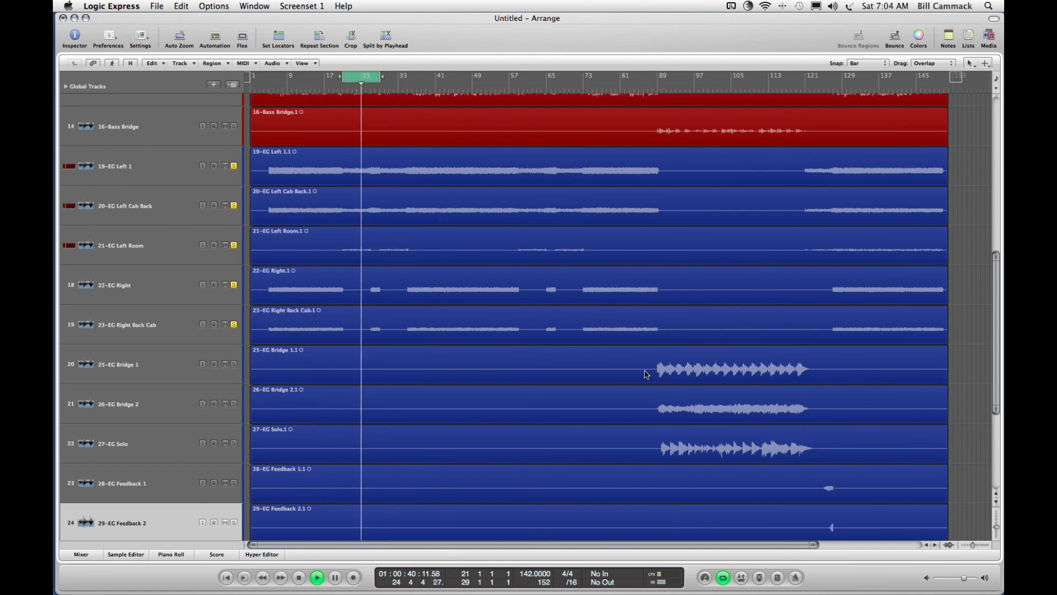
left_click_drag(643, 366, 249, 510)
key("Delete")
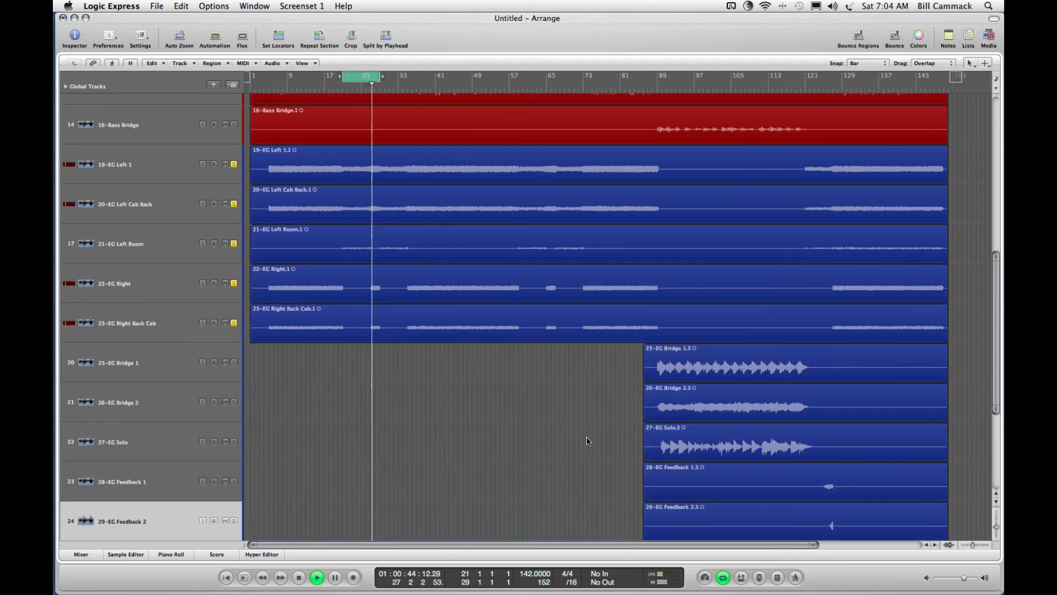
left_click_drag(828, 361, 972, 437)
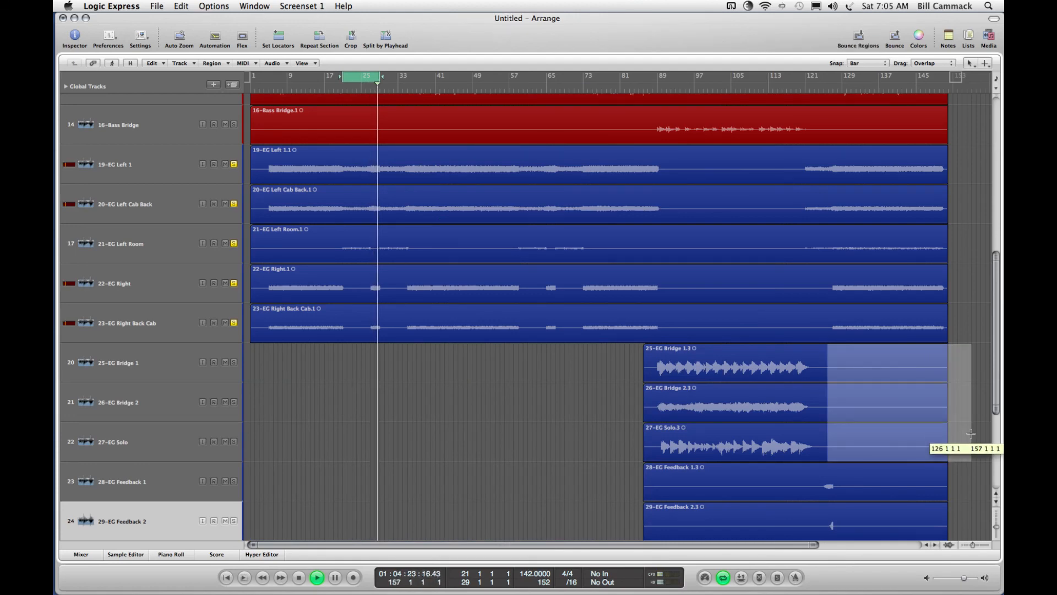
key("Delete")
- Trim the empty audio before and after the short sounds on 28-EG Feedback 1 and 29-EG Feedback 2
scroll(936, 429, "down", 5)
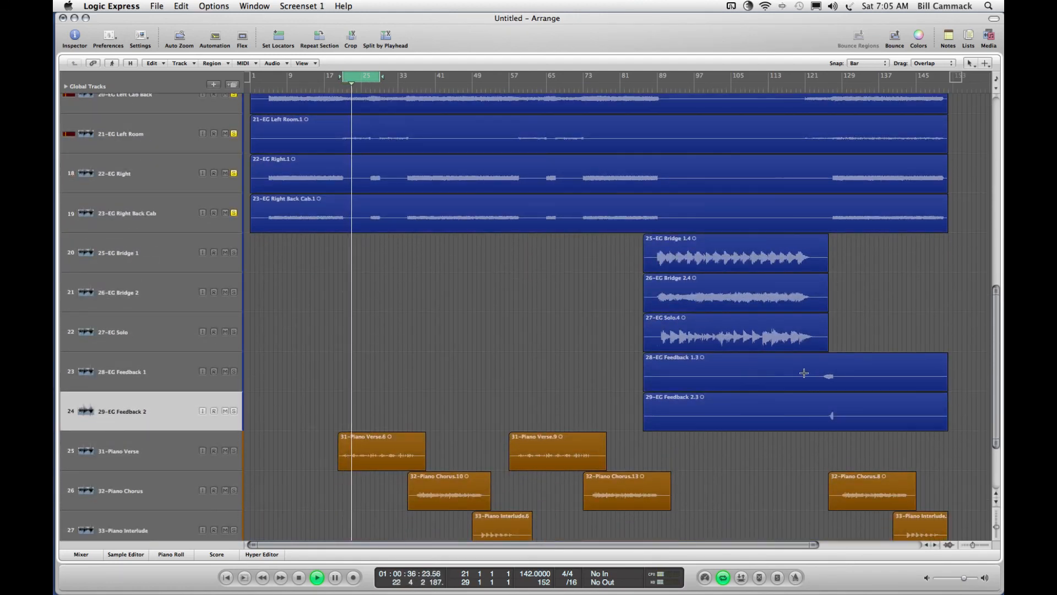
left_click_drag(804, 373, 612, 398)
key("Delete")
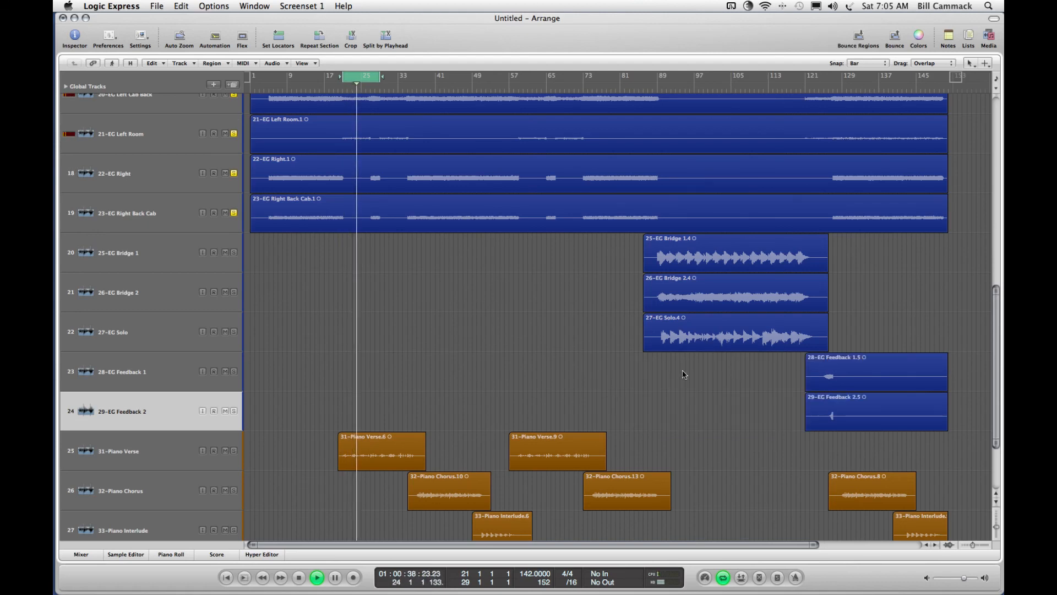
left_click_drag(850, 370, 958, 408)
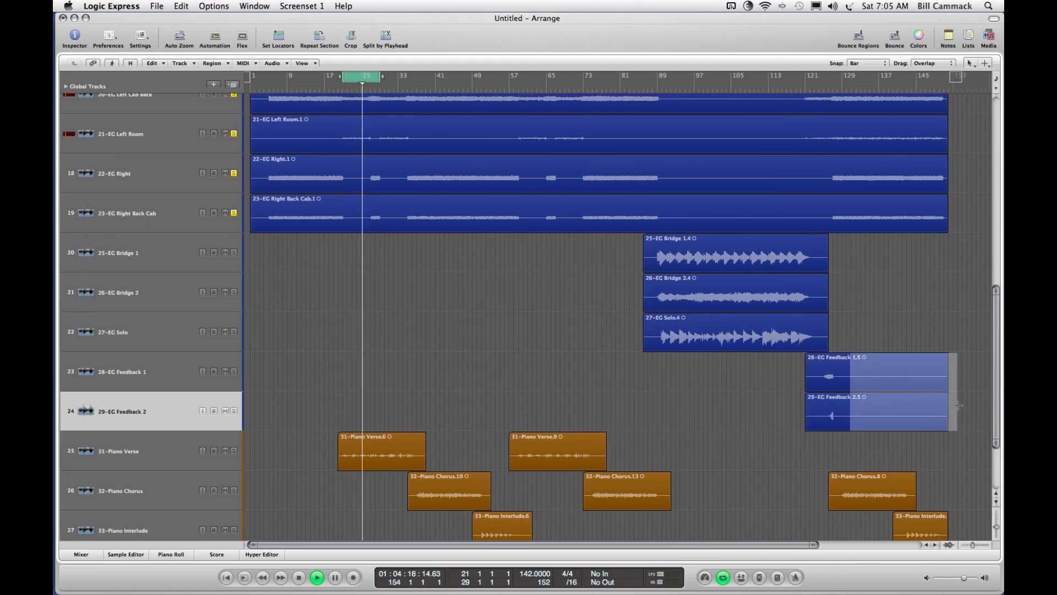
key("Delete")
- Delete the silent bridge section from tracks 19-EG Left 1 through 23-EG Right Back Cab, up to just before each guitar re-enters
scroll(958, 409, "up", 5)
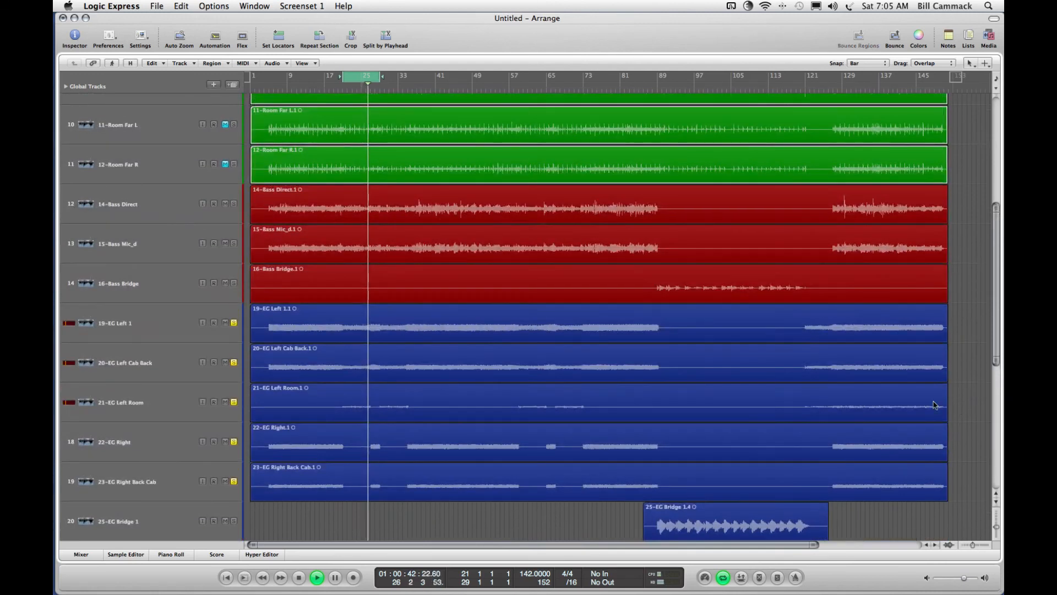
left_click_drag(675, 325, 789, 481)
key("Delete")
key("Delete")
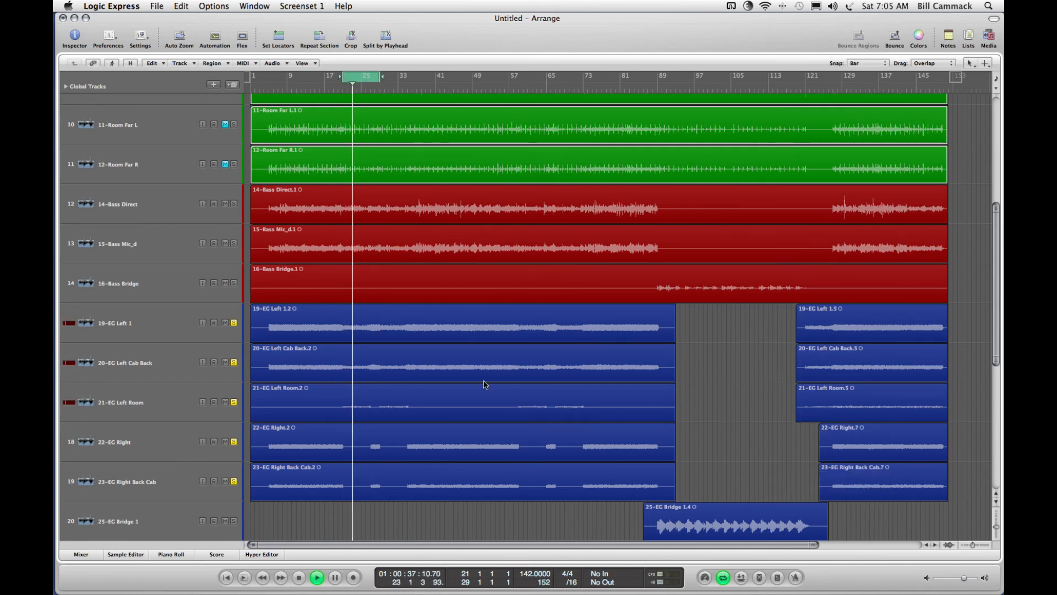
- Remove the remaining silence on 21-EG Left Room before, between and after its first two groups of played passages
left_click_drag(605, 406, 686, 407)
key("Delete")
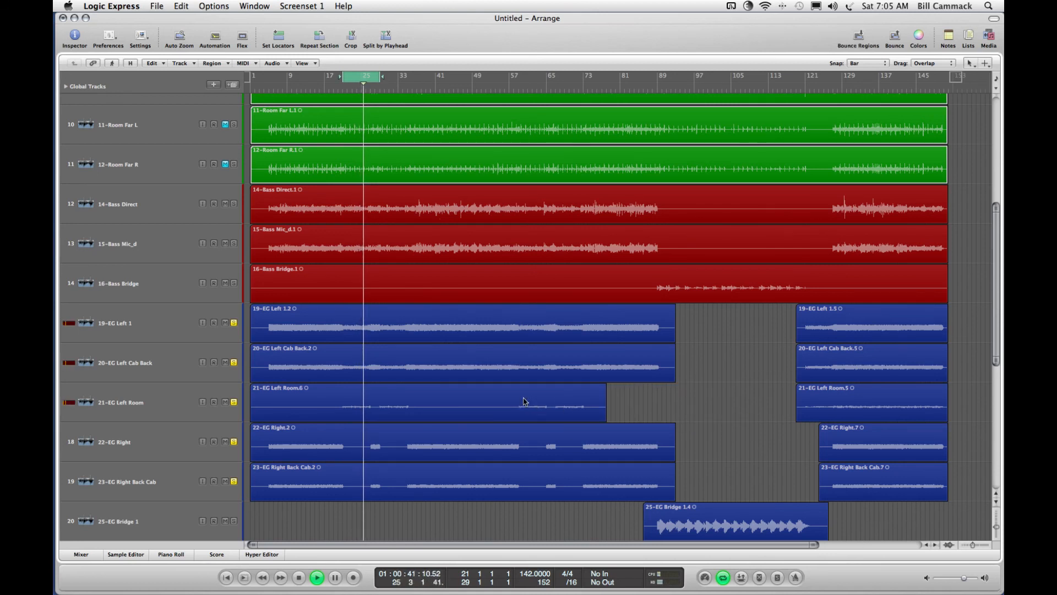
left_click_drag(507, 401, 418, 400)
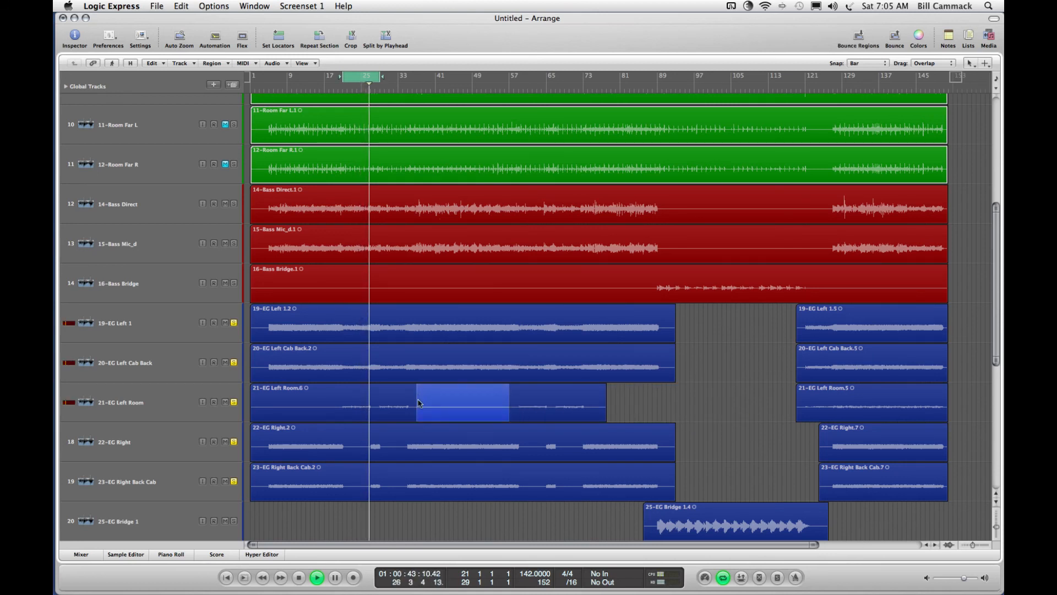
key("Delete")
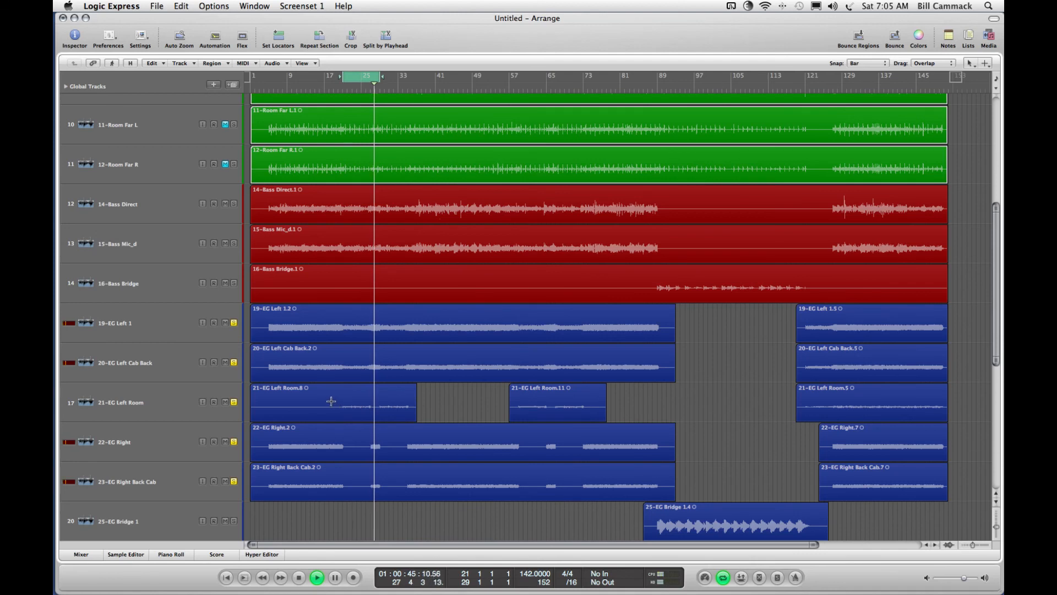
left_click_drag(336, 403, 249, 401)
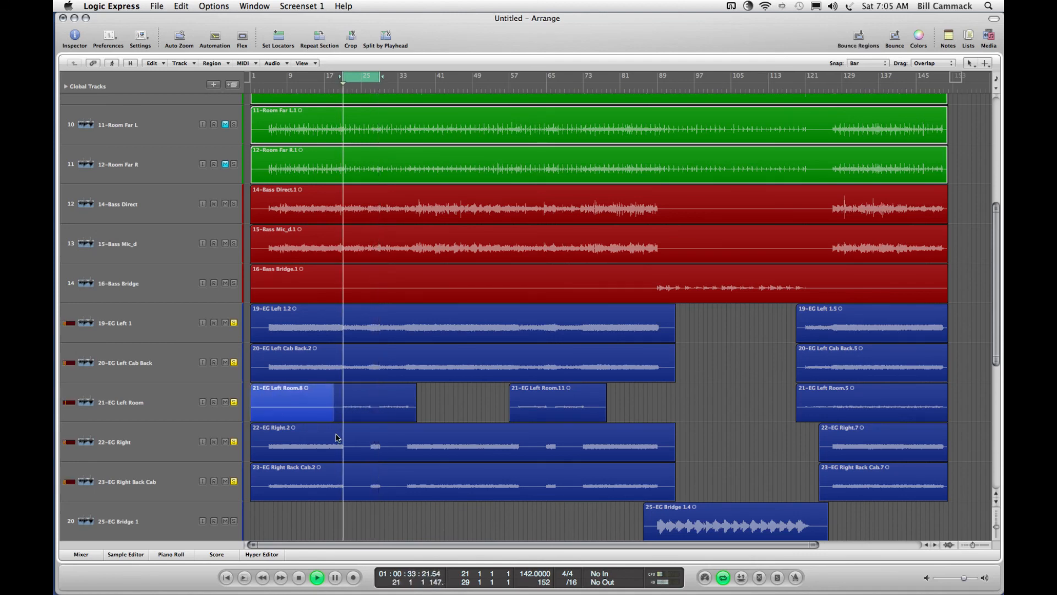
key("Delete")
- Check the trimmed guitar regions across the arrangement and turn off cycle playback
scroll(341, 439, "down", 5)
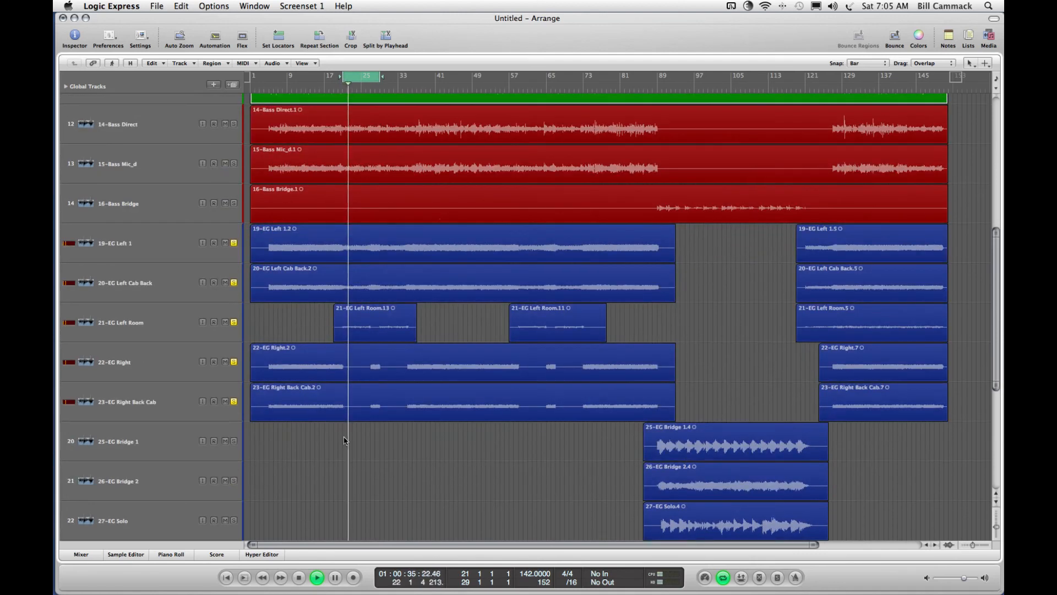
scroll(344, 441, "down", 2)
scroll(344, 441, "down", 4)
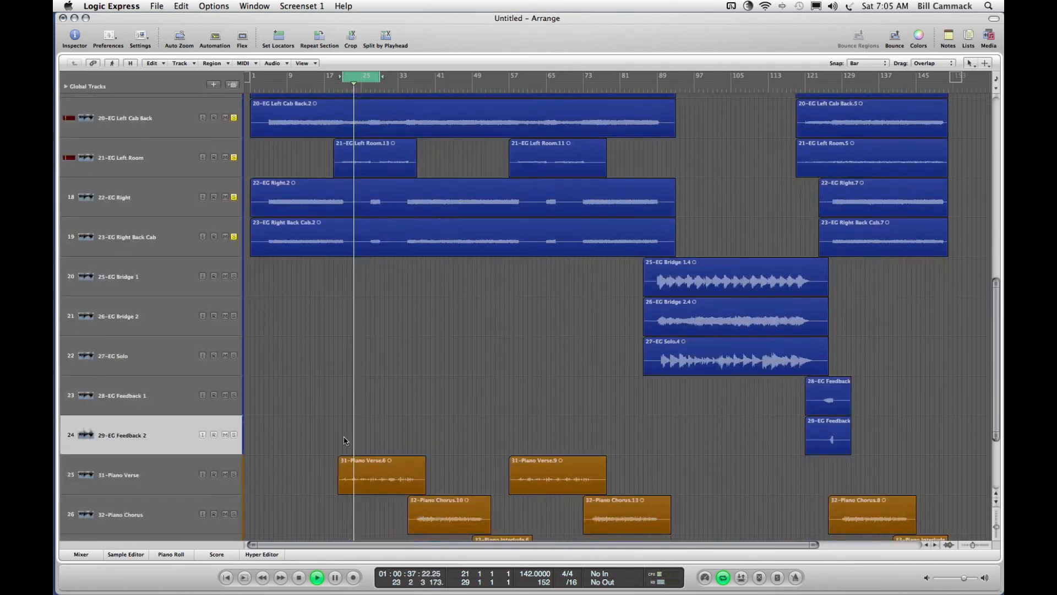
scroll(344, 440, "up", 6)
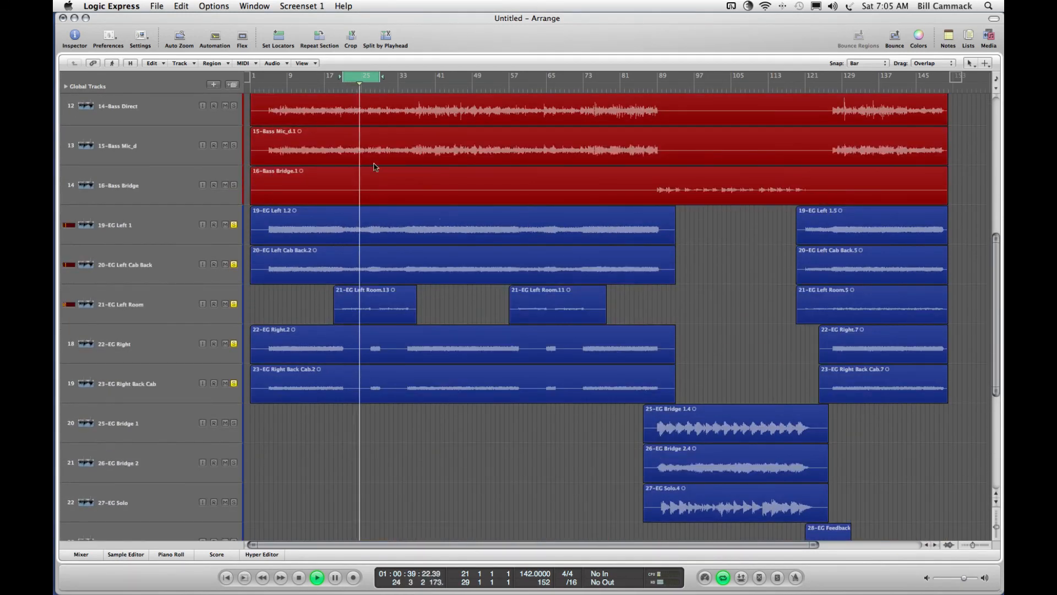
left_click(351, 80)
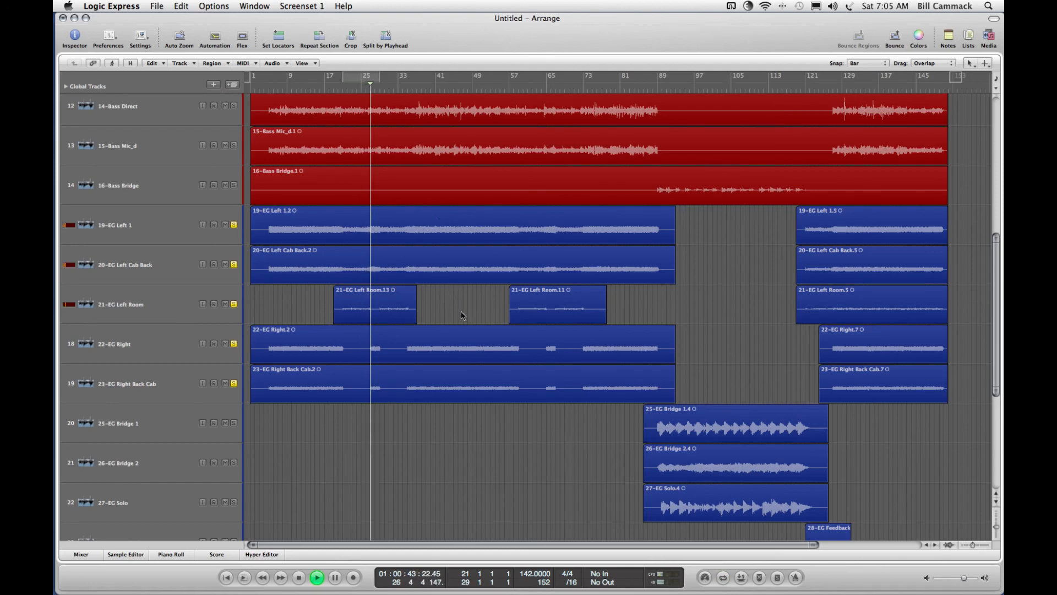
scroll(435, 319, "up", 6)
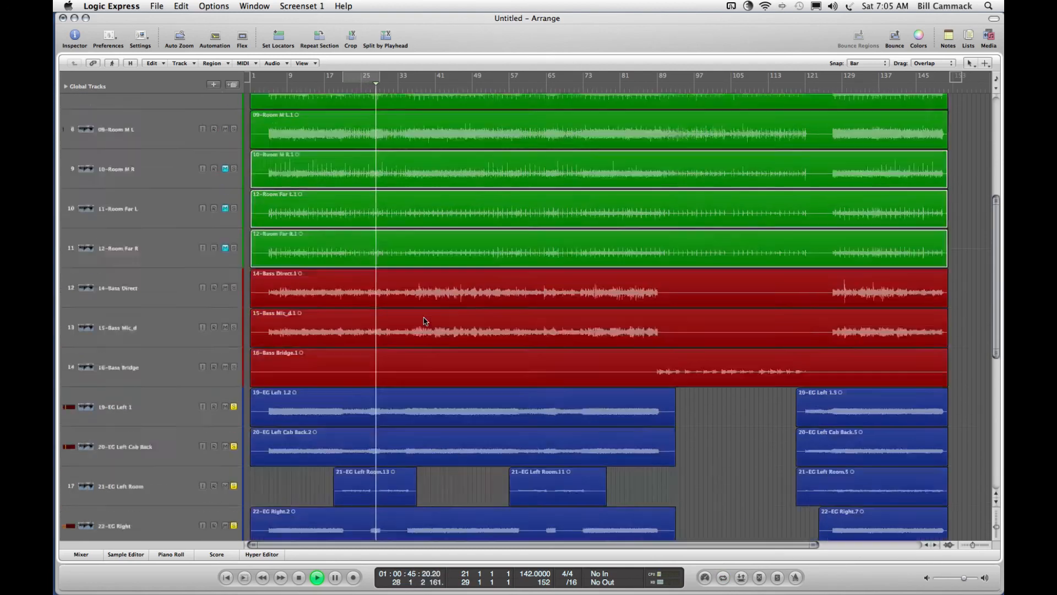
- Open the mixer, clear the solo on 35-Vocals Verse and solo the S Guitars submix instead
scroll(424, 320, "up", 5)
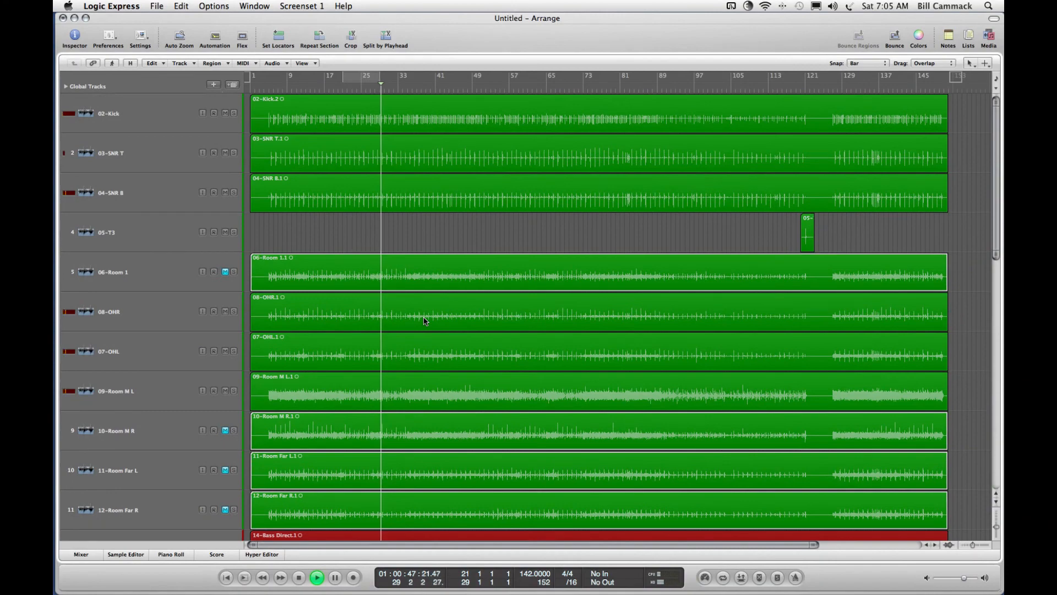
scroll(424, 321, "down", 11)
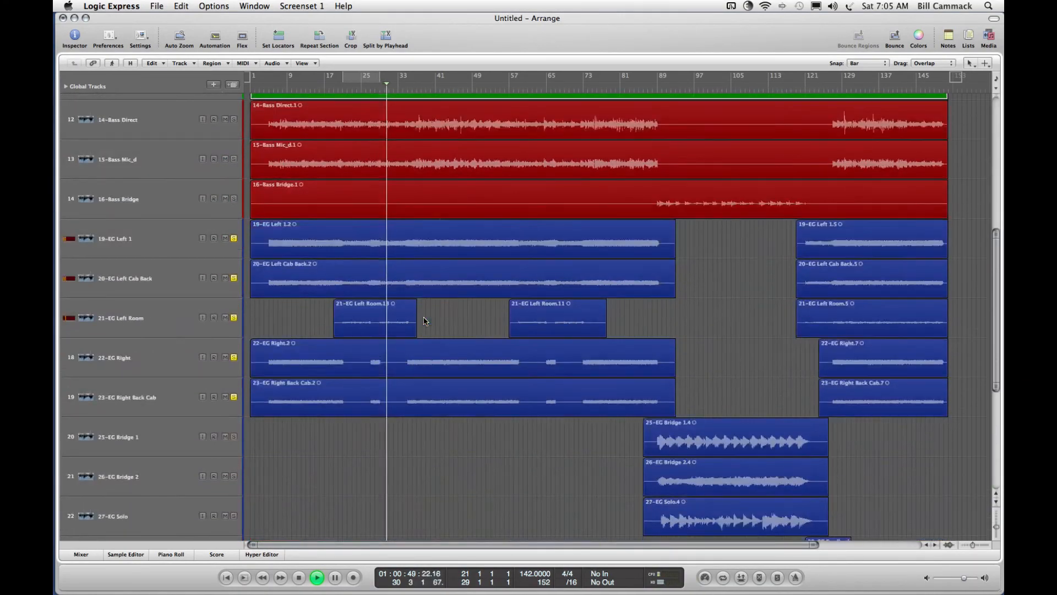
scroll(424, 320, "down", 8)
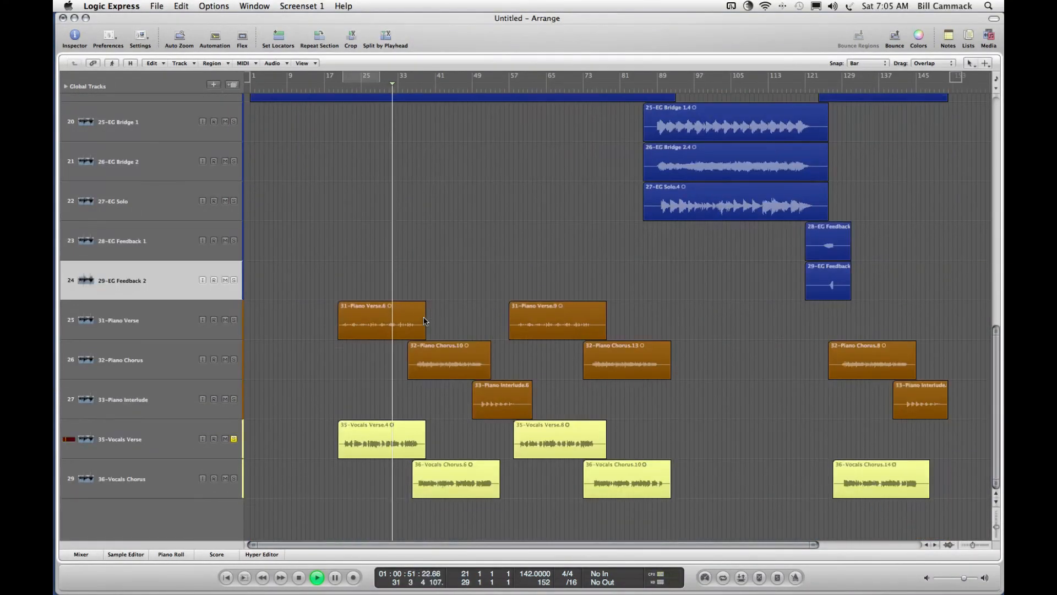
scroll(424, 320, "up", 4)
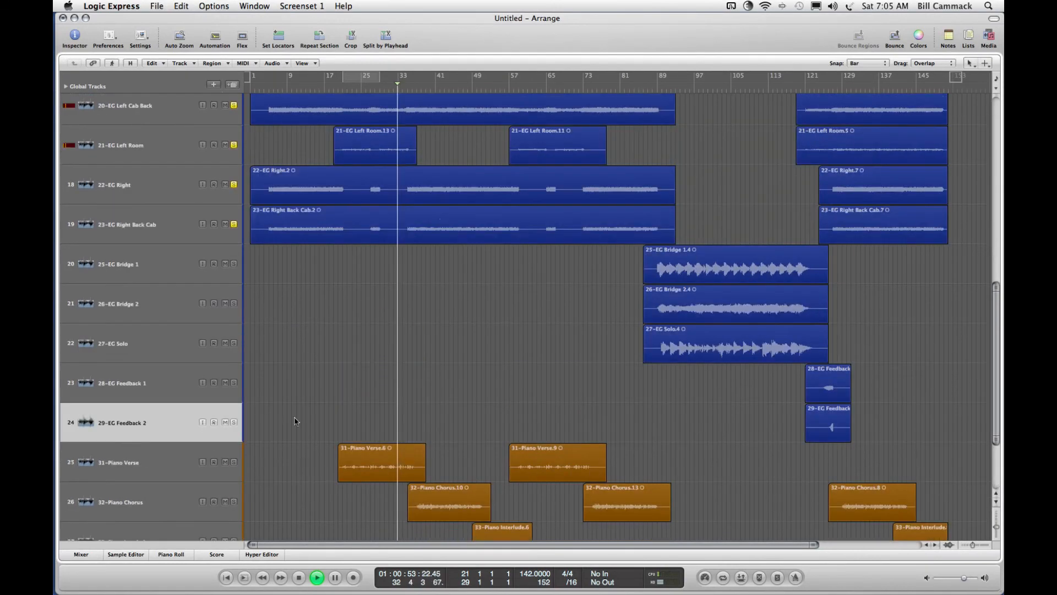
left_click(81, 554)
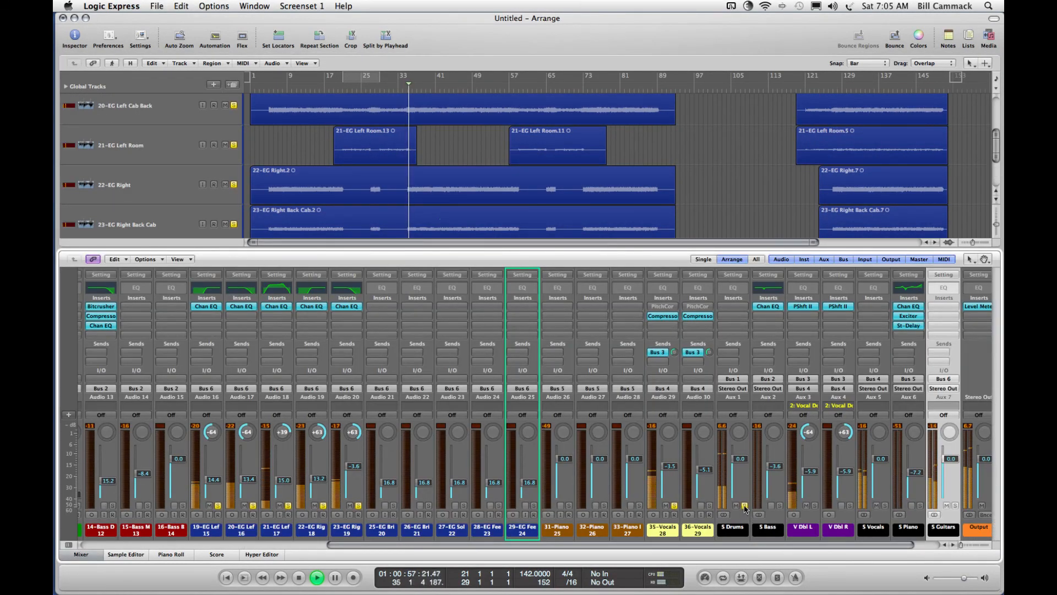
scroll(936, 512, "right", 1)
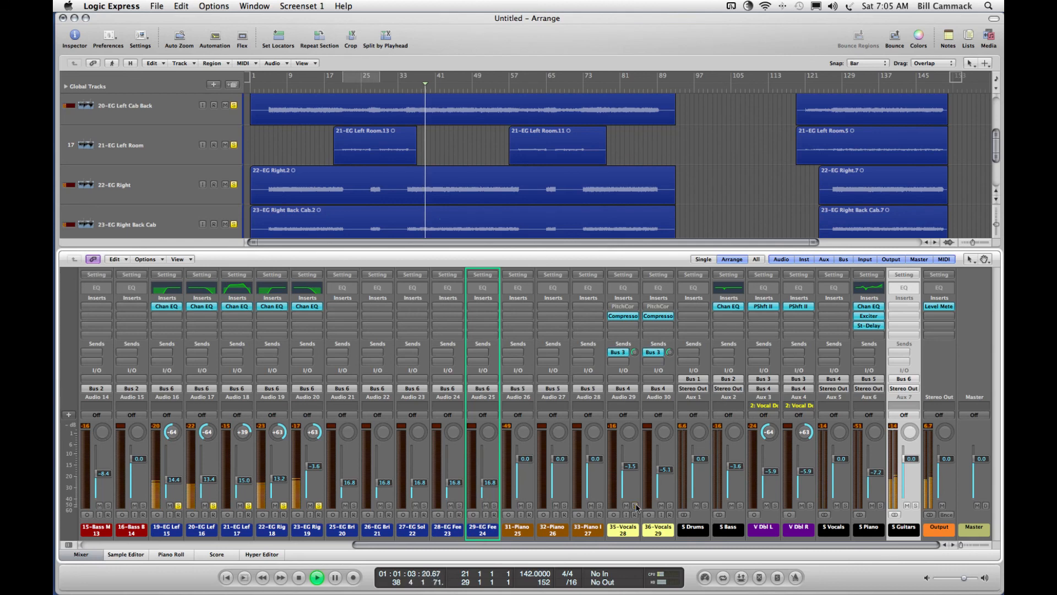
left_click(915, 505)
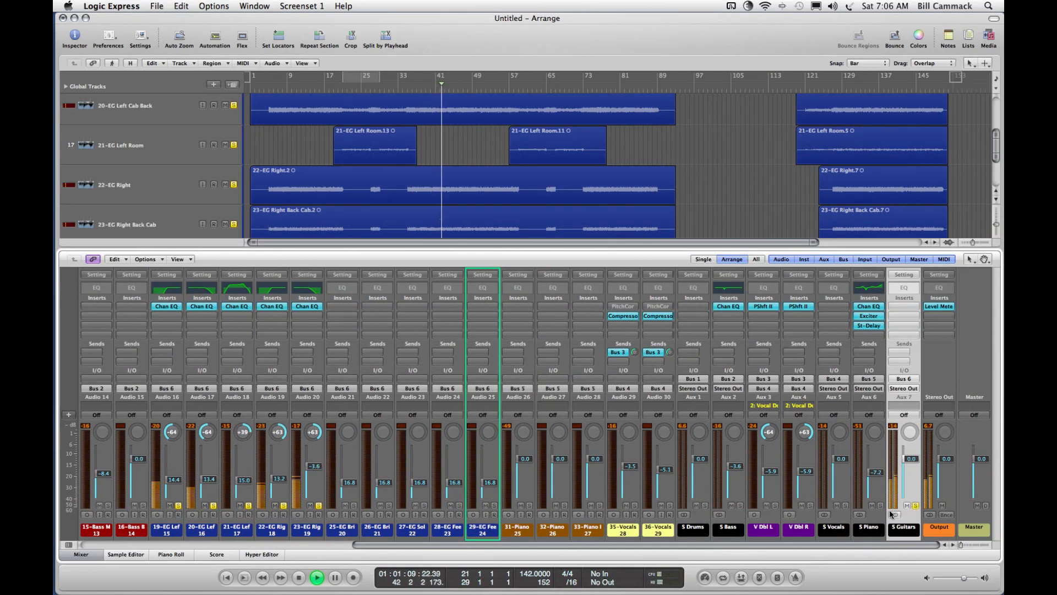
- Clear the remaining solos on the electric guitar tracks and the S Vocals and S Guitars submixes so the full mix plays
scroll(846, 510, "left", 10)
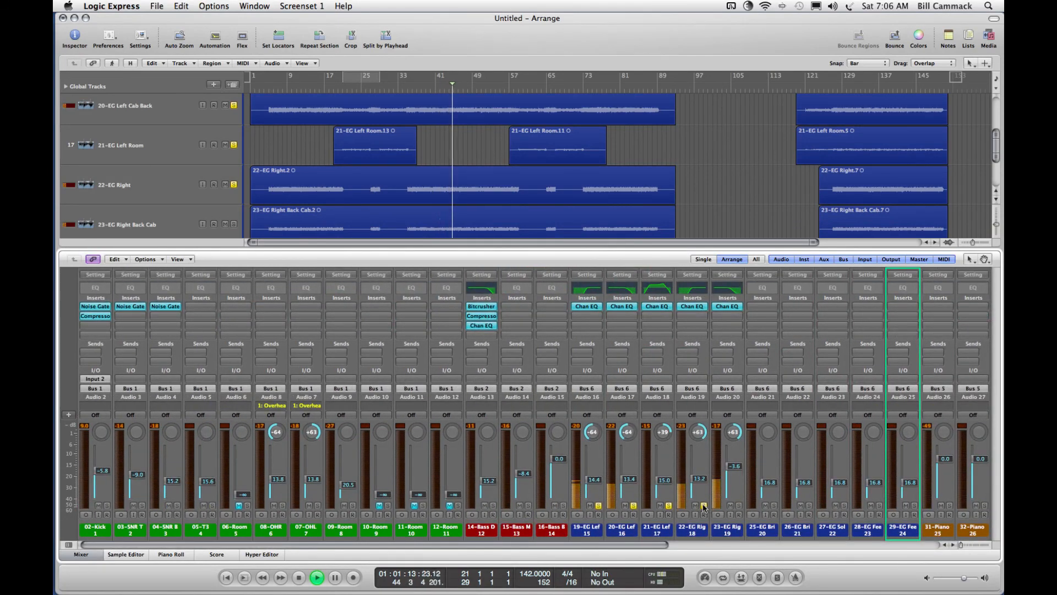
left_click(669, 505)
left_click(634, 505)
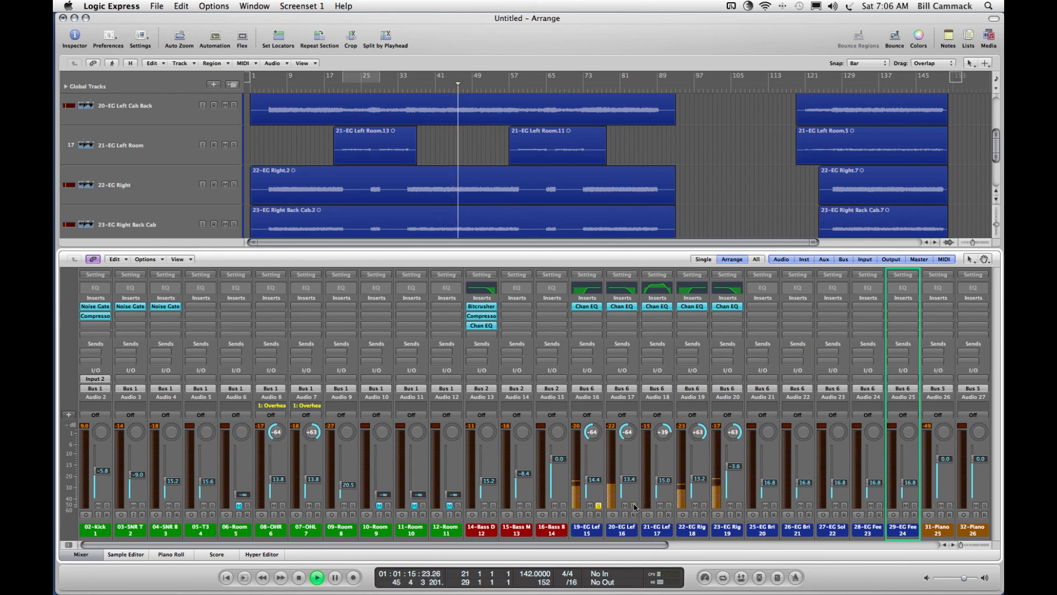
scroll(846, 509, "right", 10)
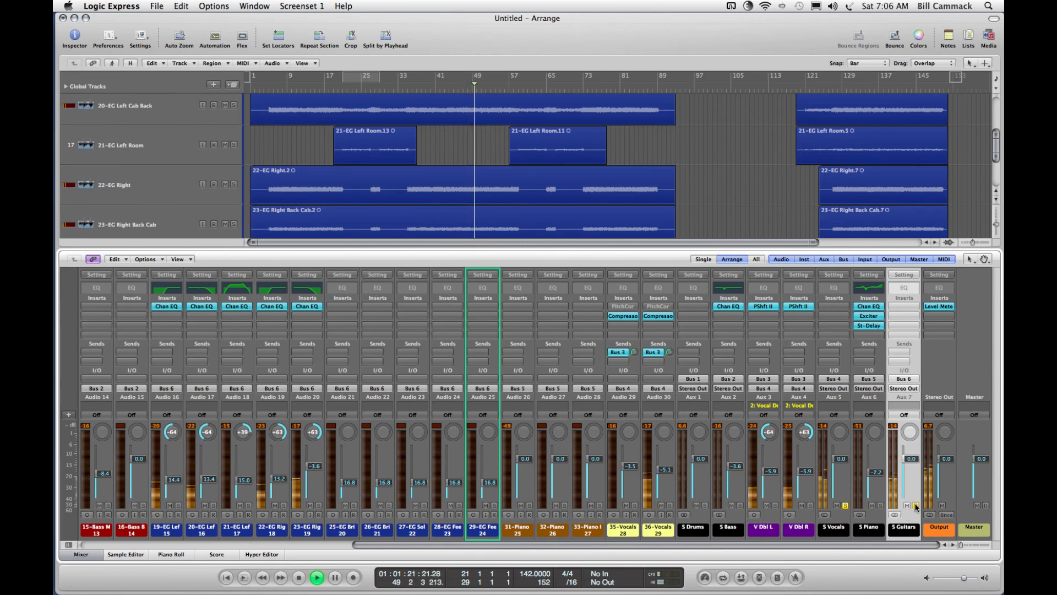
left_click(846, 505)
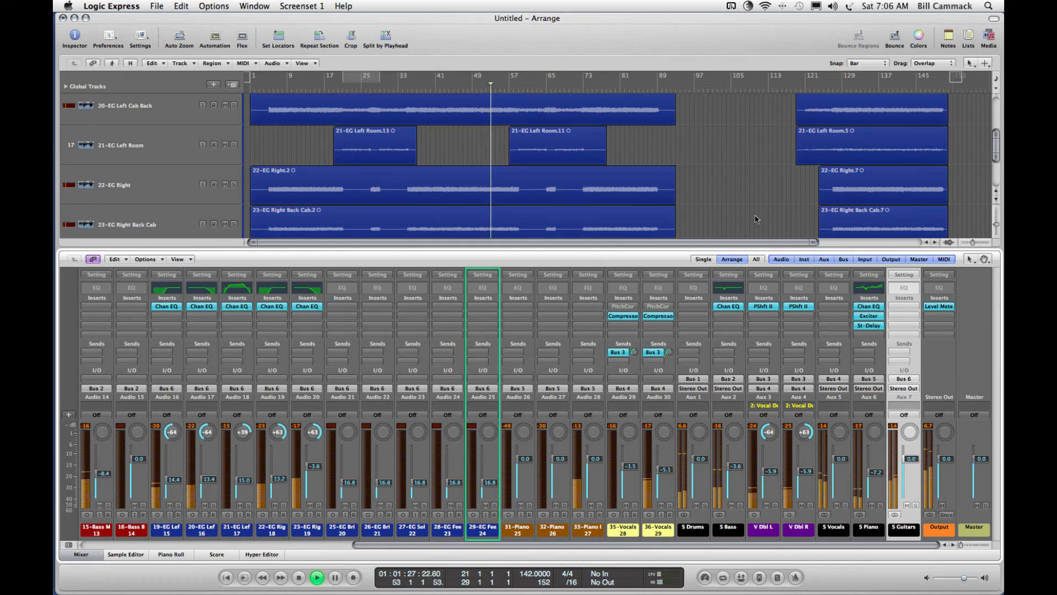
- Look over the bass, guitar, piano and vocal regions in the arrangement while the full mix plays
scroll(756, 219, "down", 3)
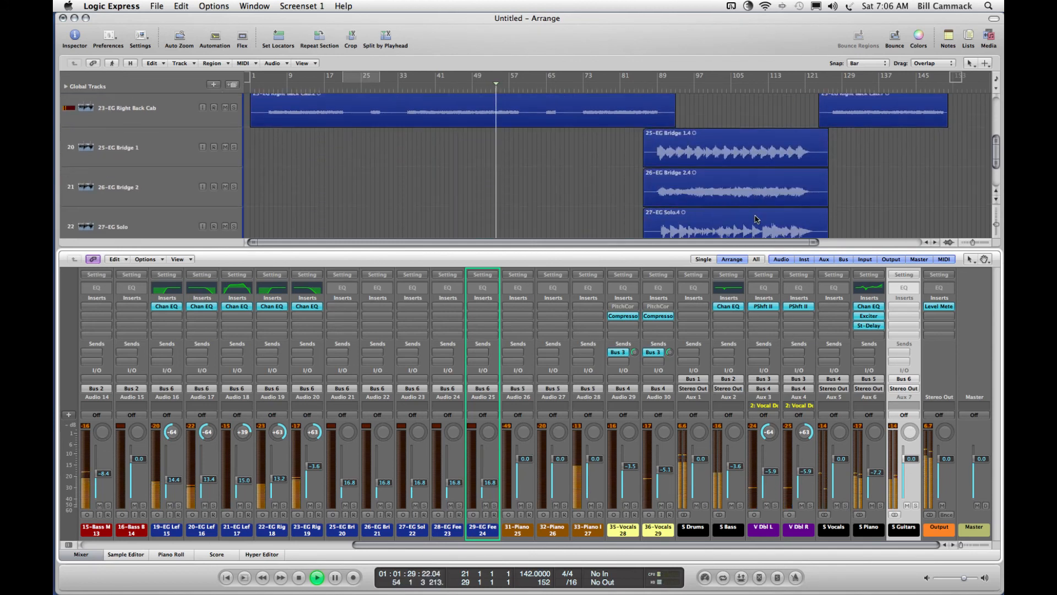
scroll(756, 219, "up", 6)
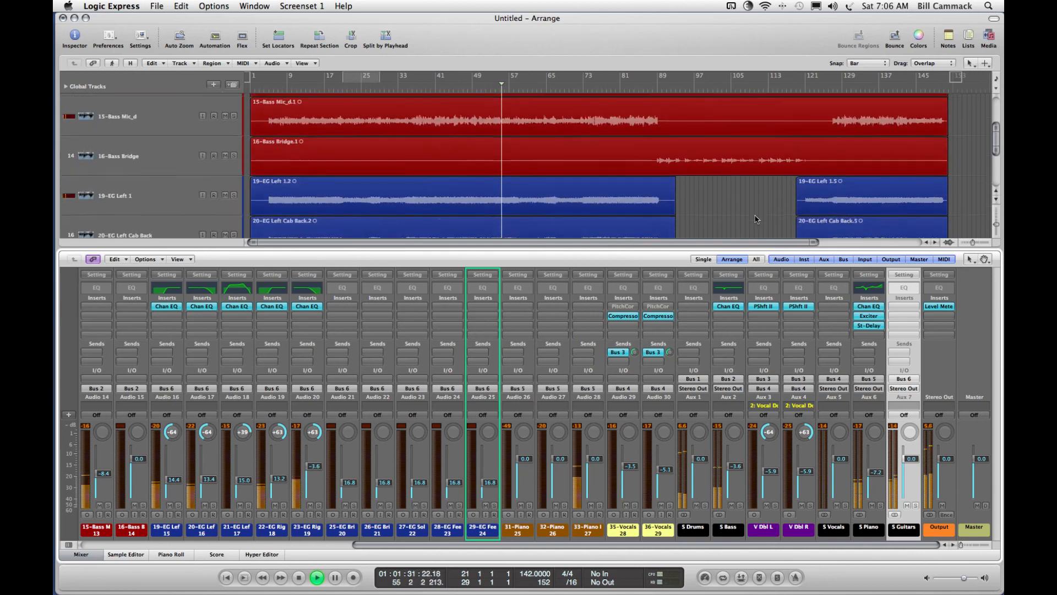
scroll(756, 219, "down", 3)
scroll(756, 219, "down", 1)
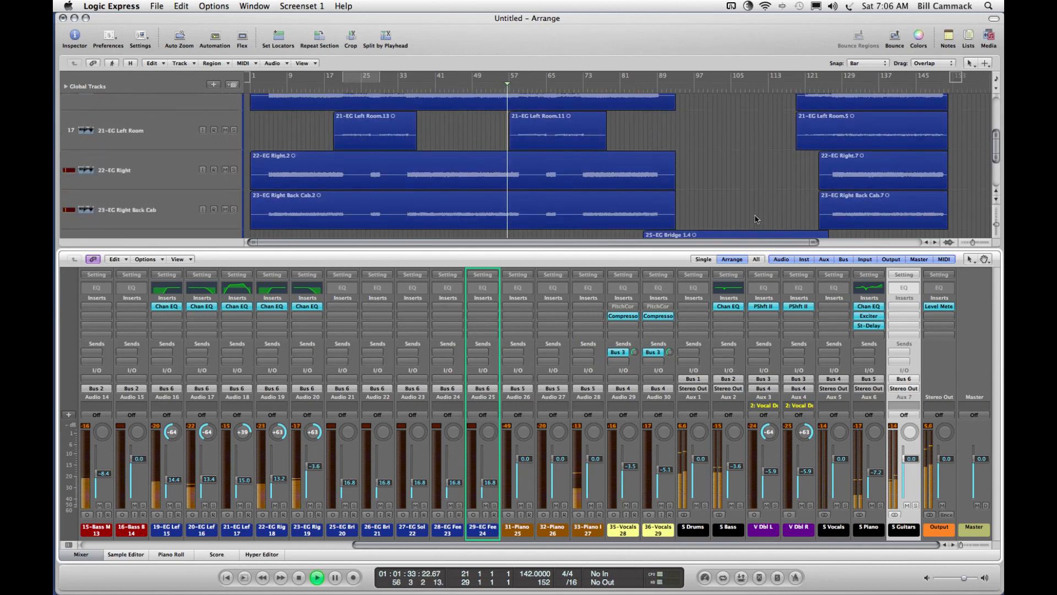
scroll(756, 219, "down", 2)
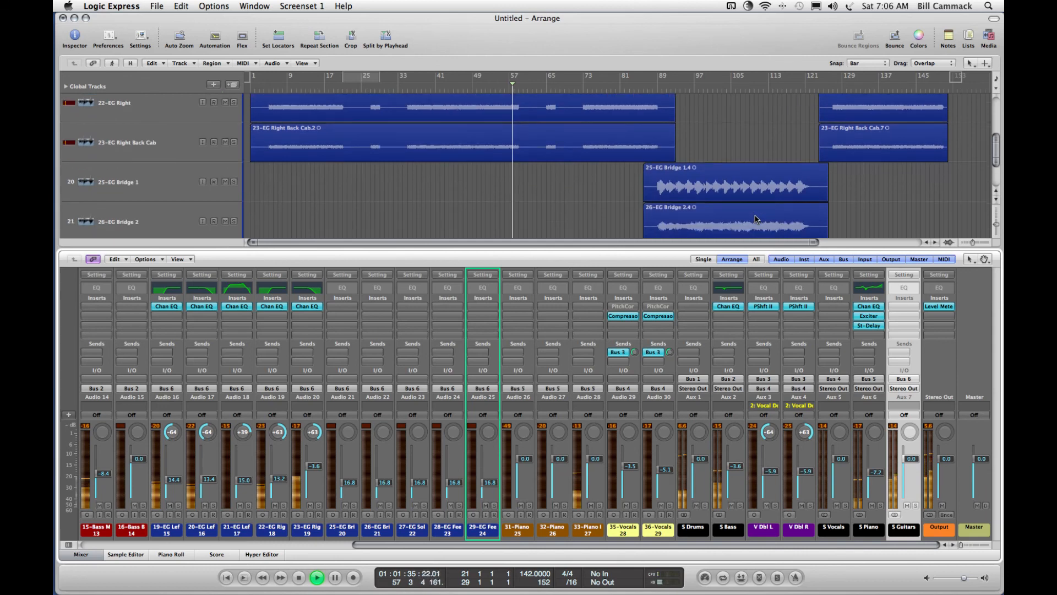
scroll(756, 219, "down", 5)
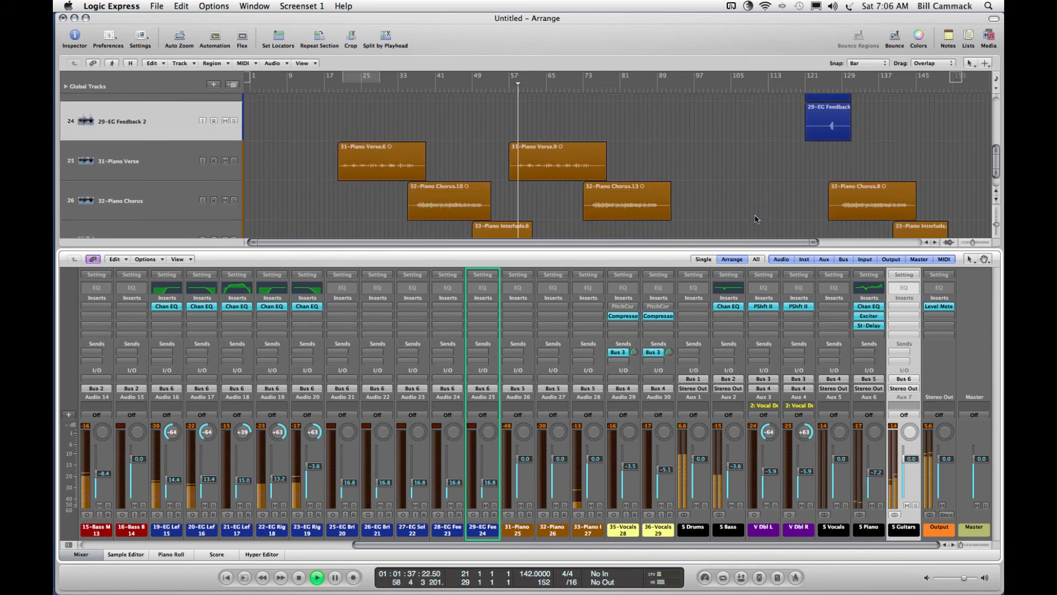
scroll(756, 219, "down", 2)
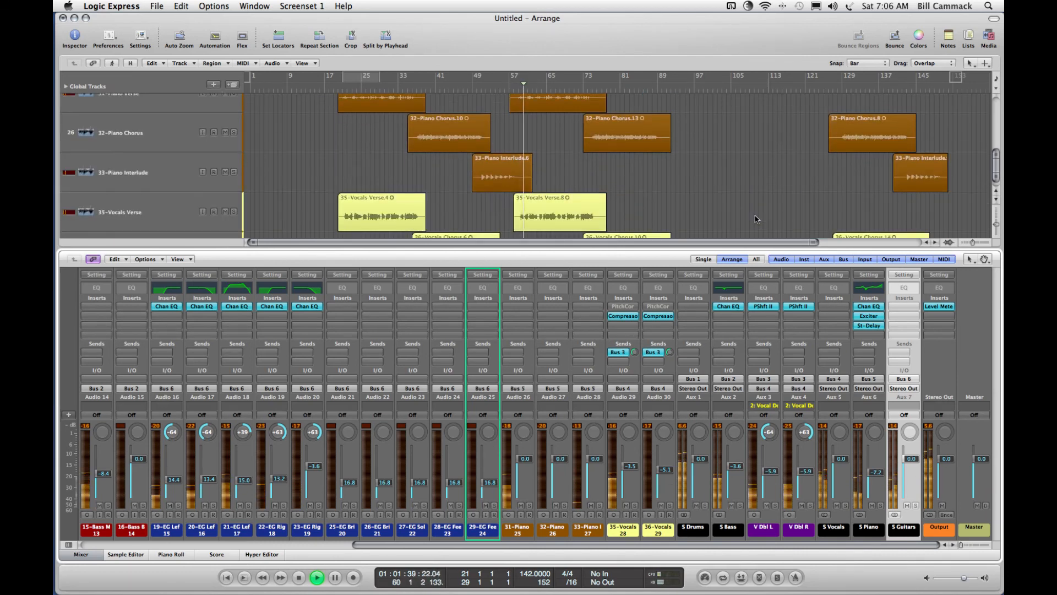
- Lower the volume of 21-EG Left Room to -20.5 dB
scroll(647, 478, "left", 10)
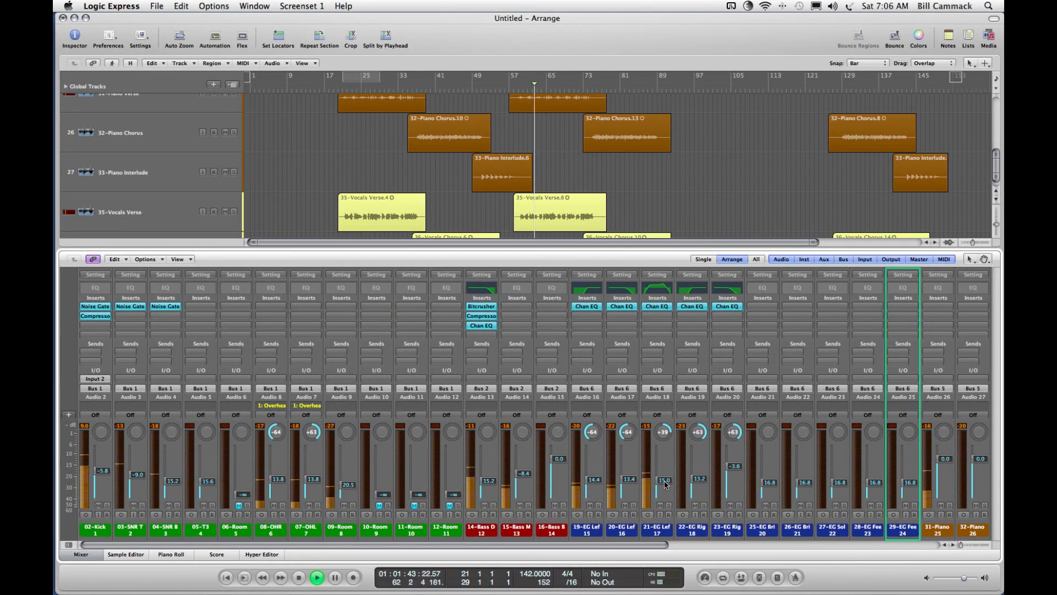
left_click(669, 506)
left_click(668, 506)
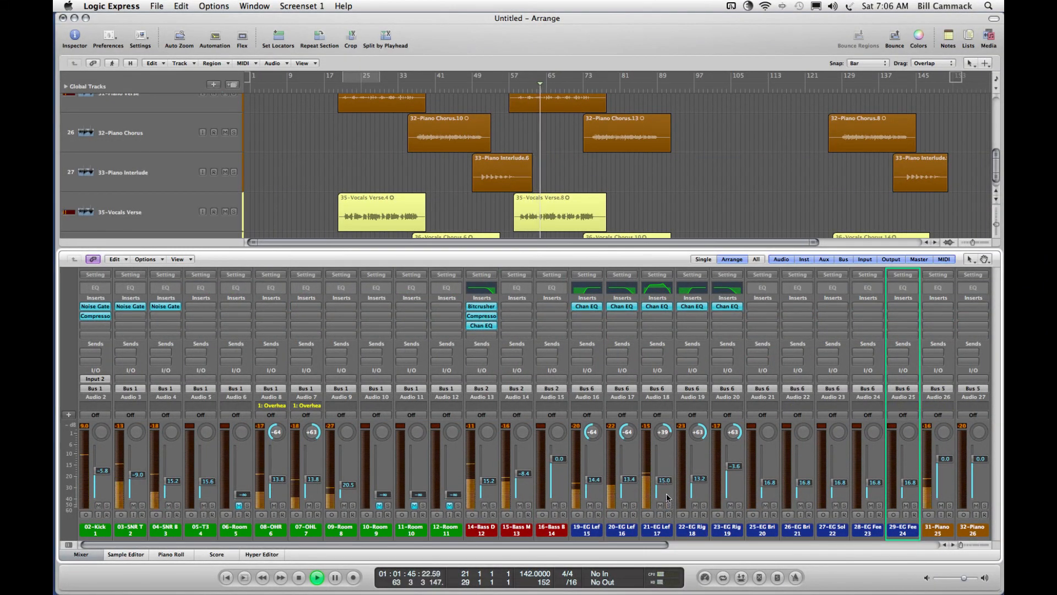
left_click_drag(663, 481, 663, 485)
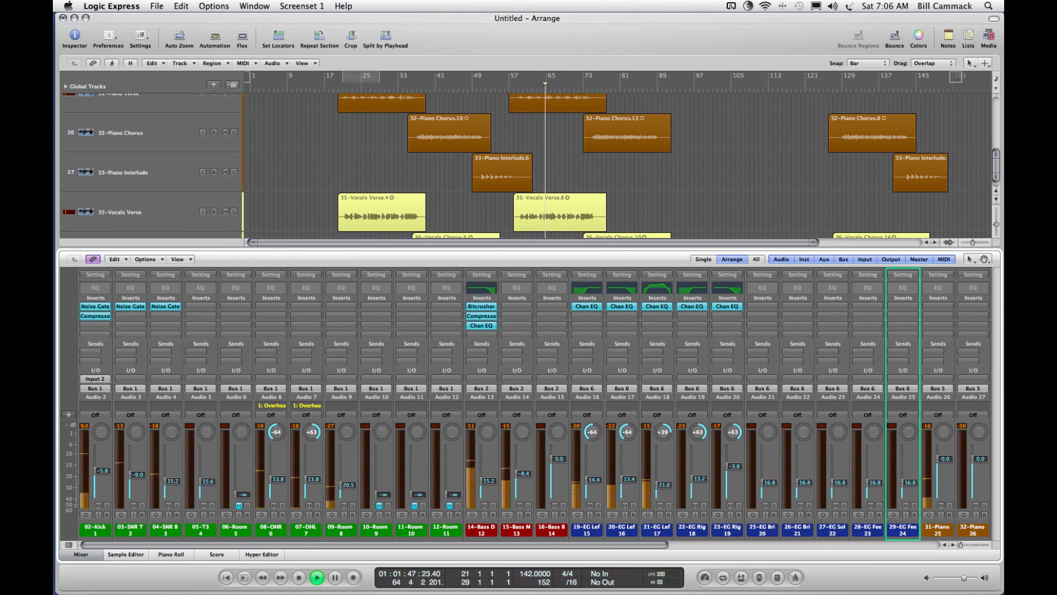
scroll(663, 494, "right", 5)
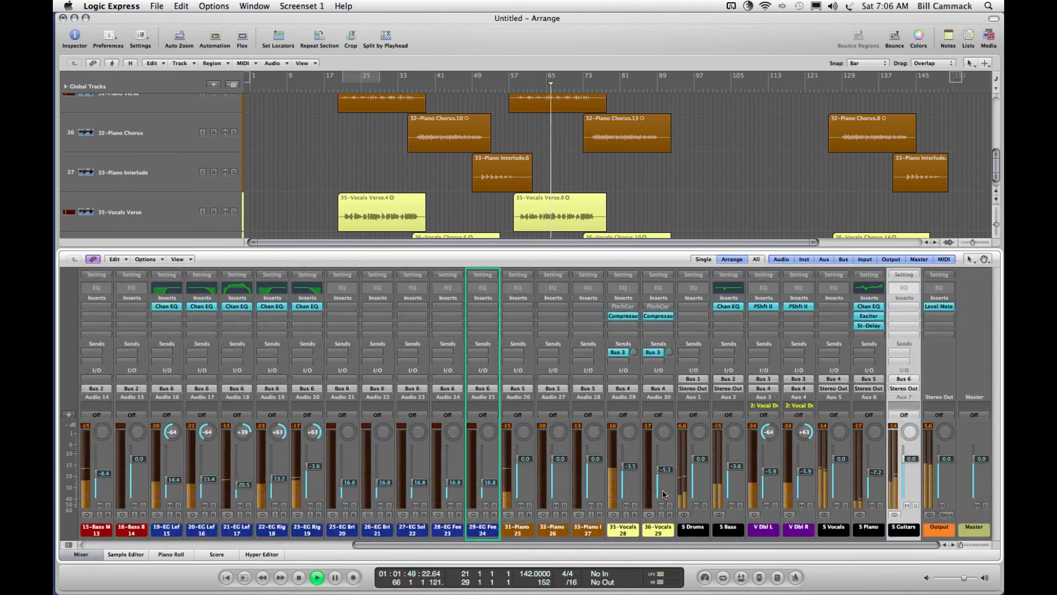
- Reduce the track height in the arrangement so the drum room, bass, guitar, piano and vocal tracks fit above the mixer
scroll(664, 494, "left", 1)
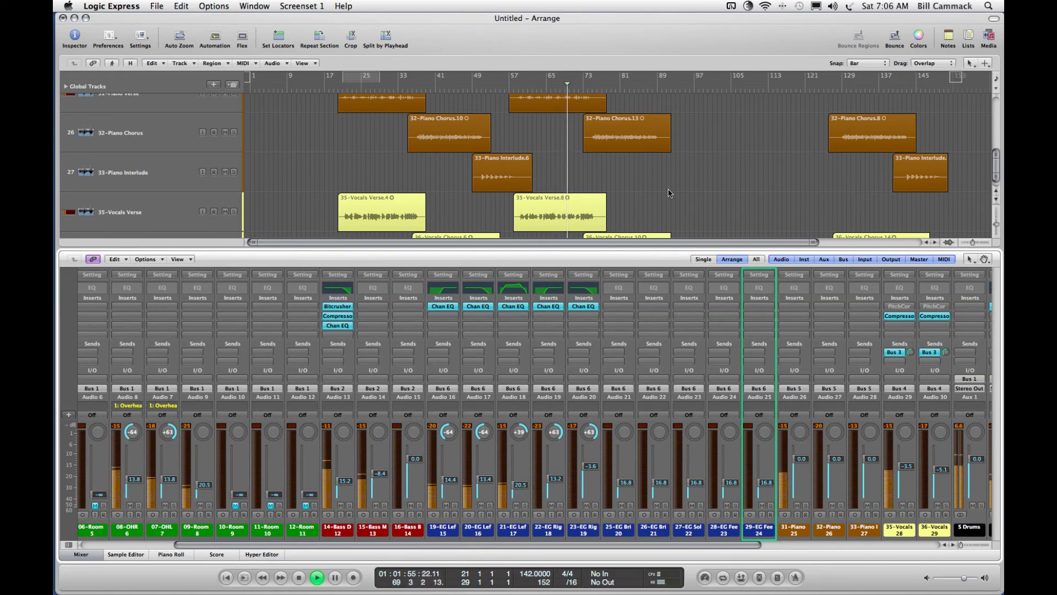
scroll(655, 215, "up", 3)
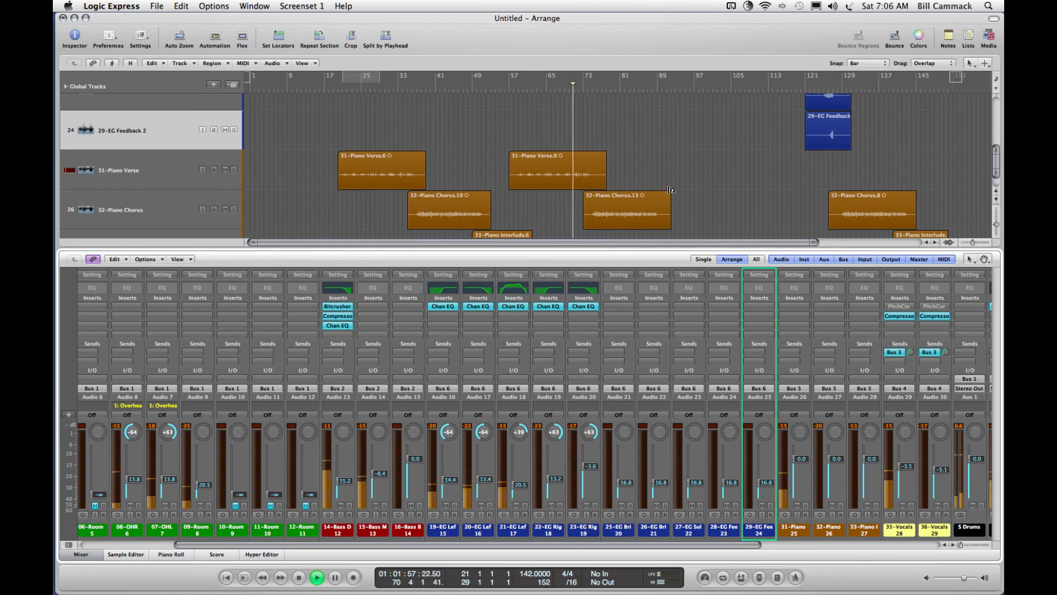
scroll(669, 192, "up", 8)
scroll(669, 190, "up", 3)
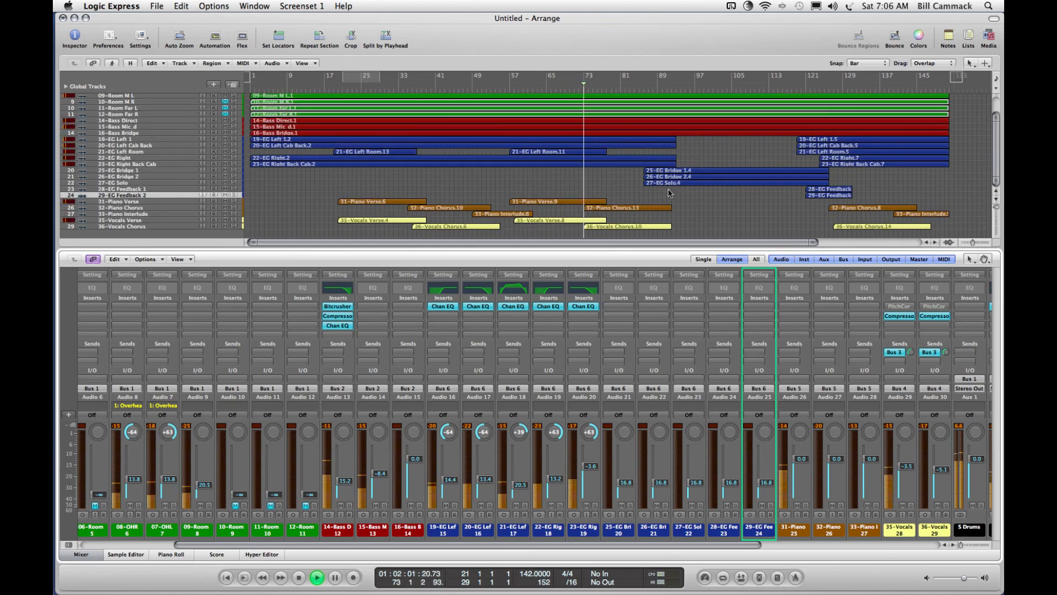
scroll(669, 193, "up", 4)
scroll(667, 192, "down", 4)
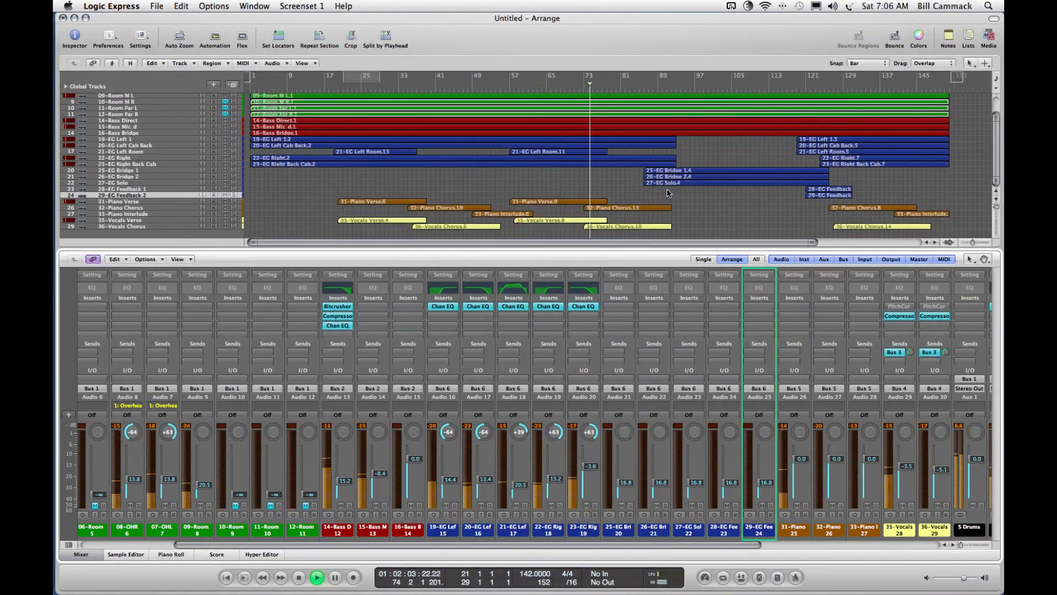
- Lower the S Piano submix to -9.2 dB and bring the upcoming bridge regions into view
scroll(667, 193, "right", 4)
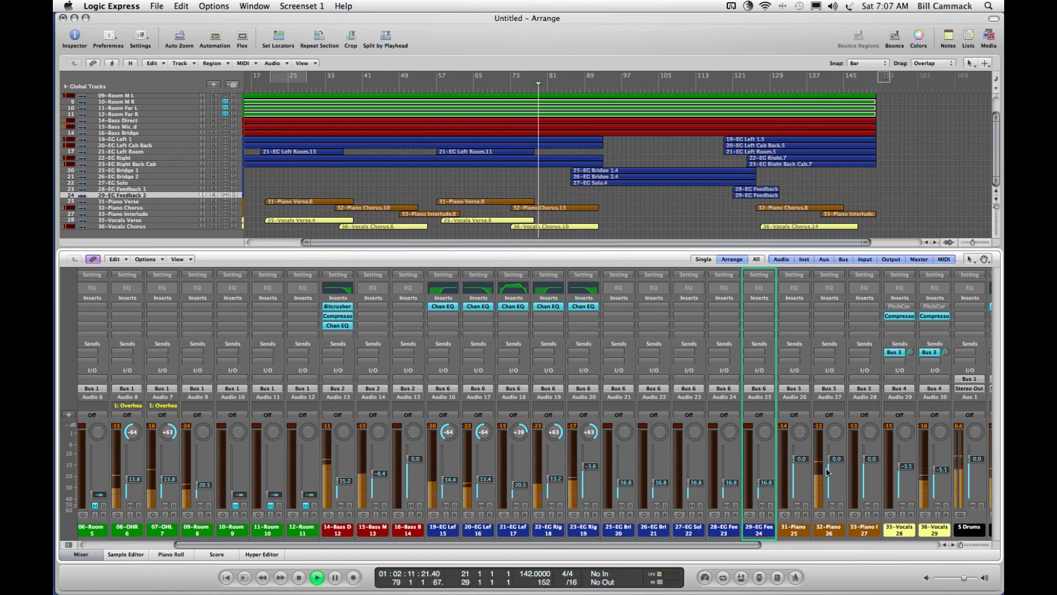
scroll(848, 470, "right", 5)
left_click_drag(875, 473, 876, 475)
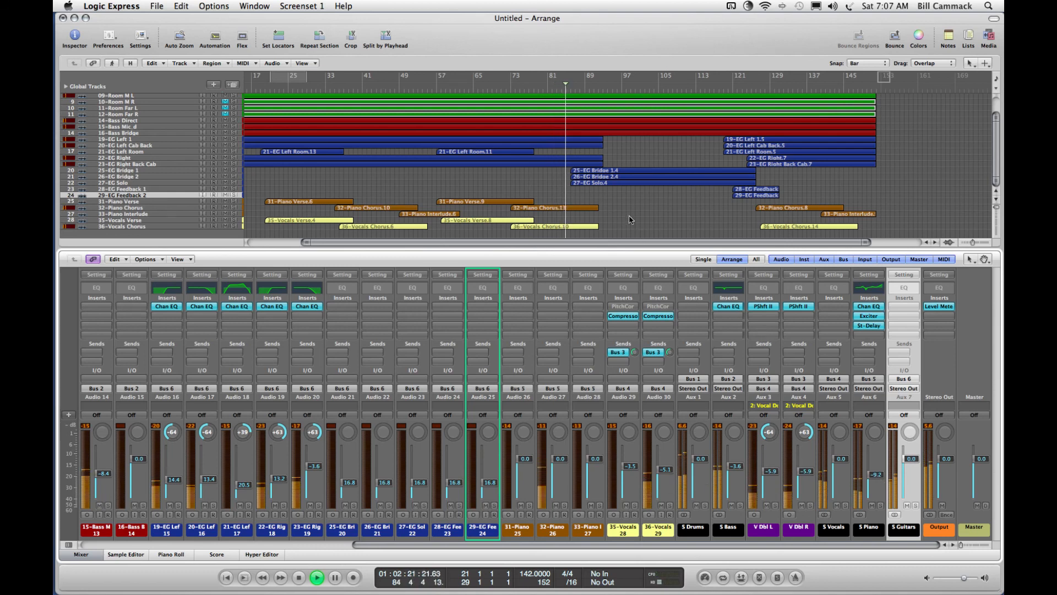
scroll(631, 220, "right", 3)
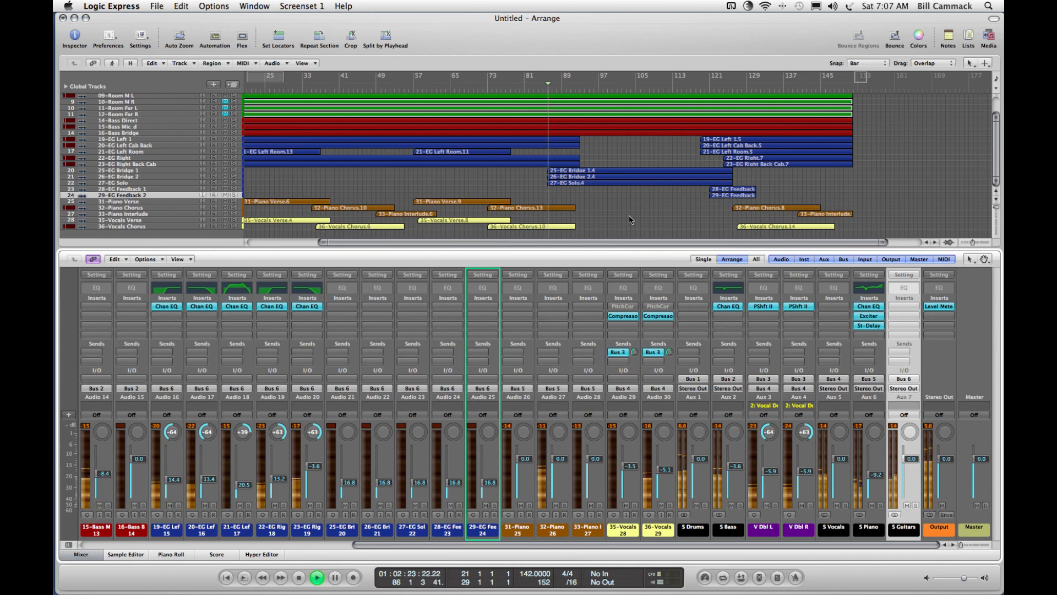